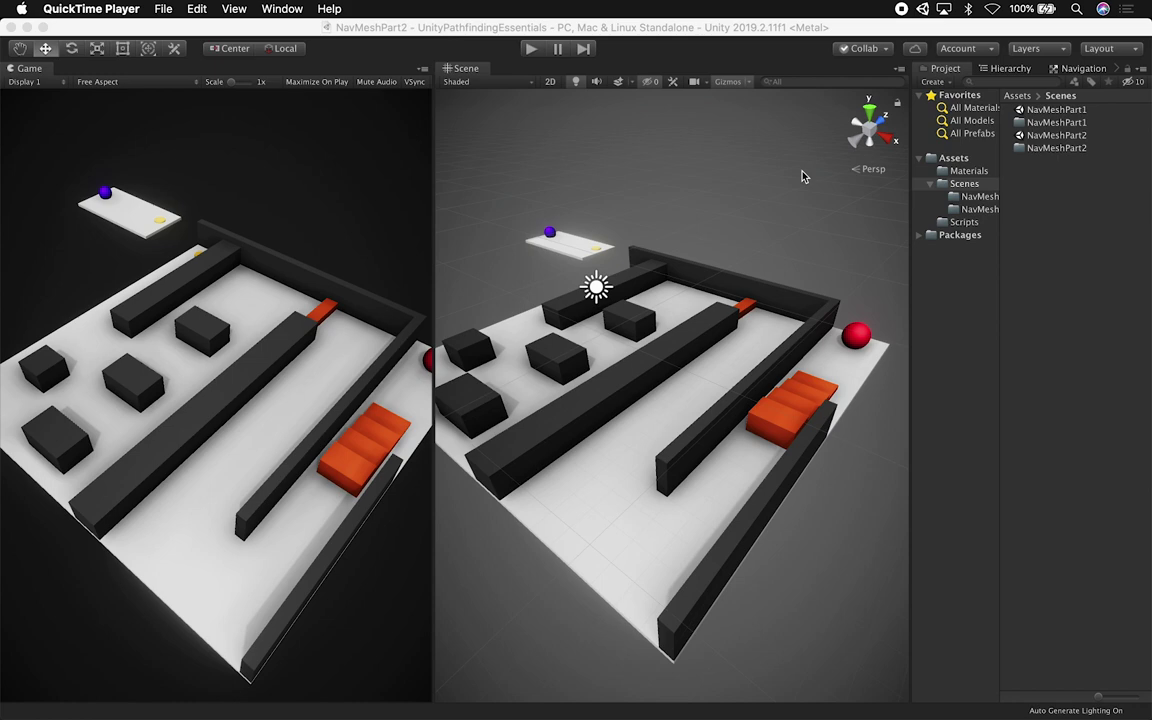
Duplicate the NavMeshPart2 scene asset and open the resulting NavMeshPart3 scene
{"action": "left_click", "coordinate": [1053, 175]}
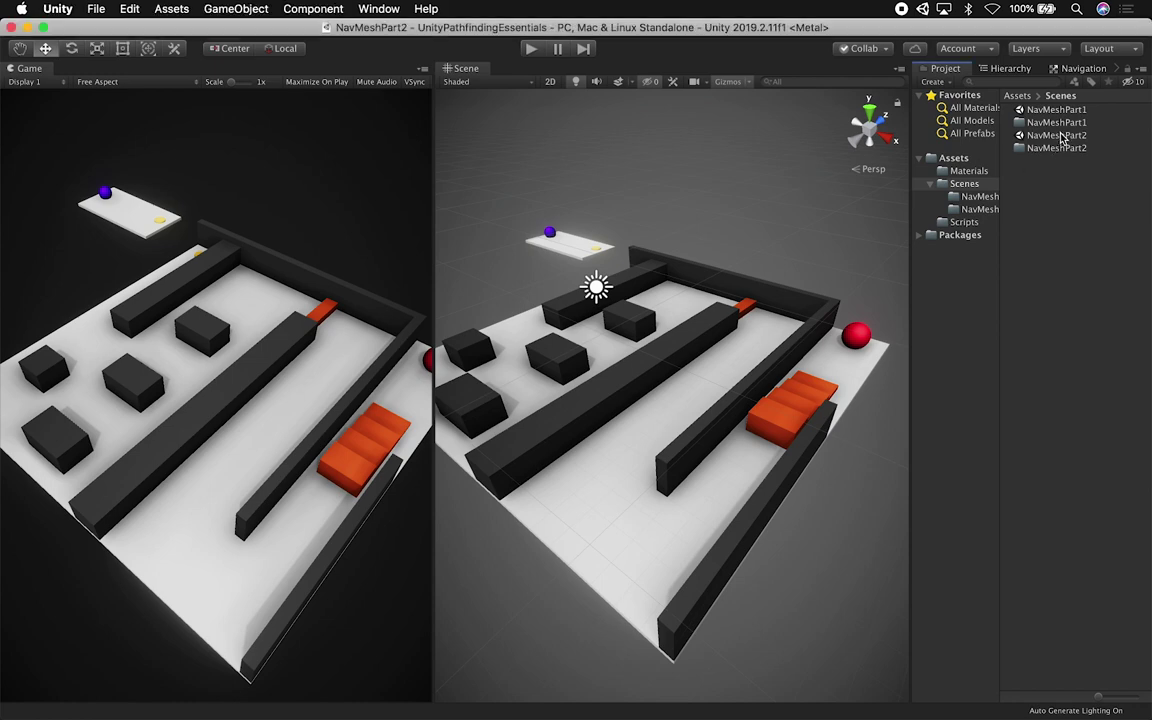
{"action": "left_click", "coordinate": [1058, 135]}
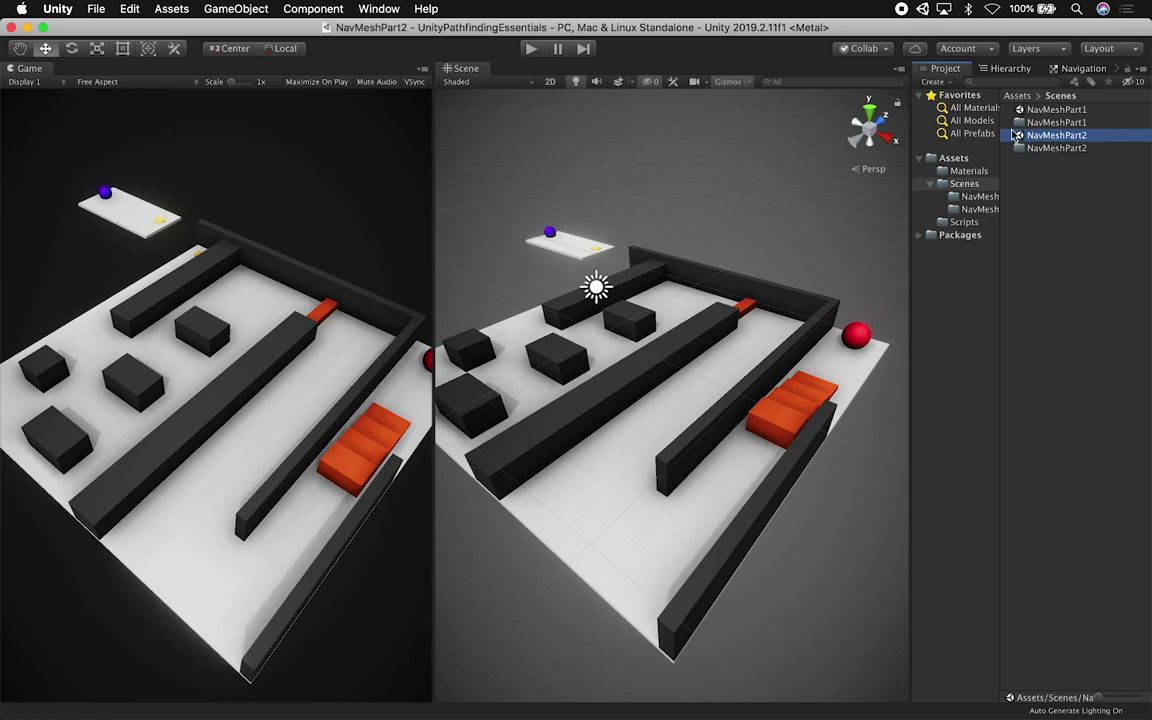
{"action": "key", "text": "super+d"}
{"action": "double_click", "coordinate": [1077, 166]}
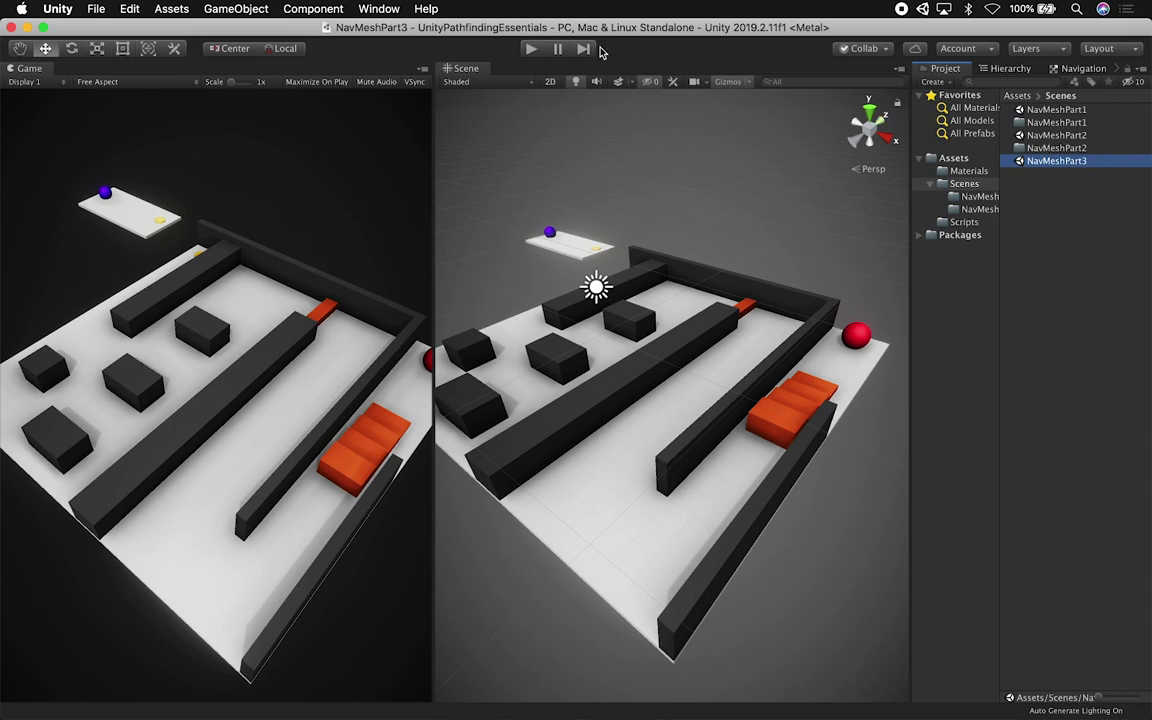
Dock the Navigation window as its own column between the Scene view and the Hierarchy, and clear the baked NavMesh
{"action": "left_click", "coordinate": [1010, 68]}
{"action": "left_click_drag", "start_coordinate": [1083, 68], "coordinate": [808, 332]}
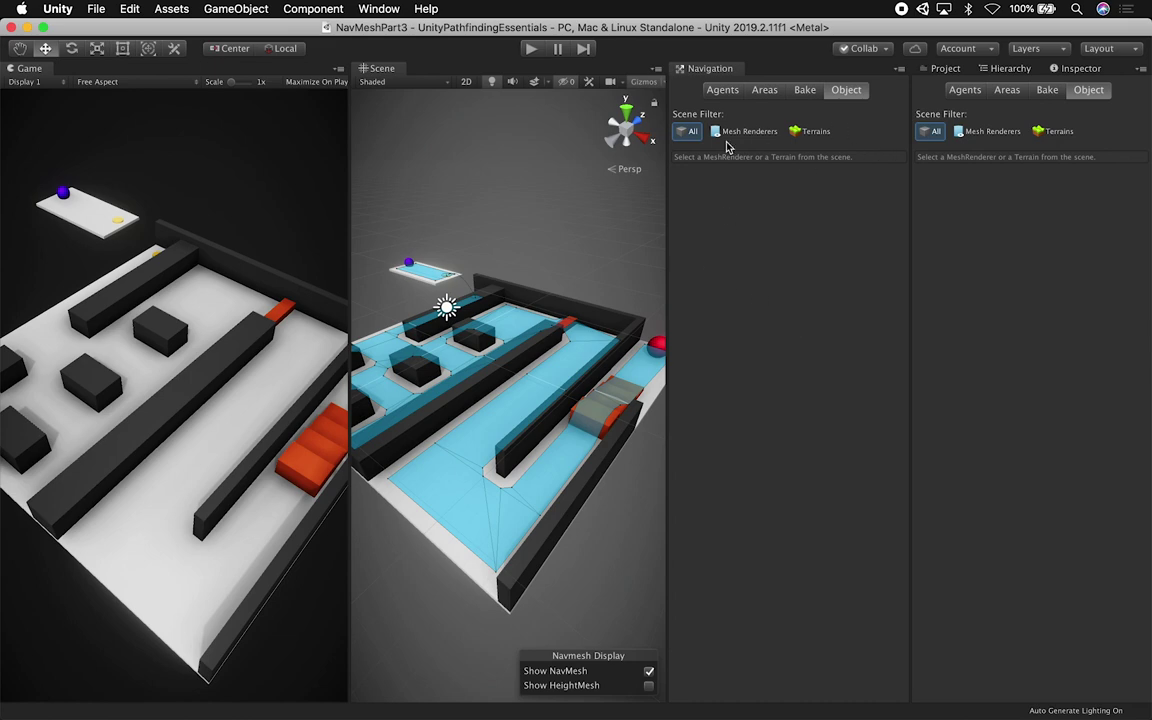
{"action": "left_click", "coordinate": [982, 133]}
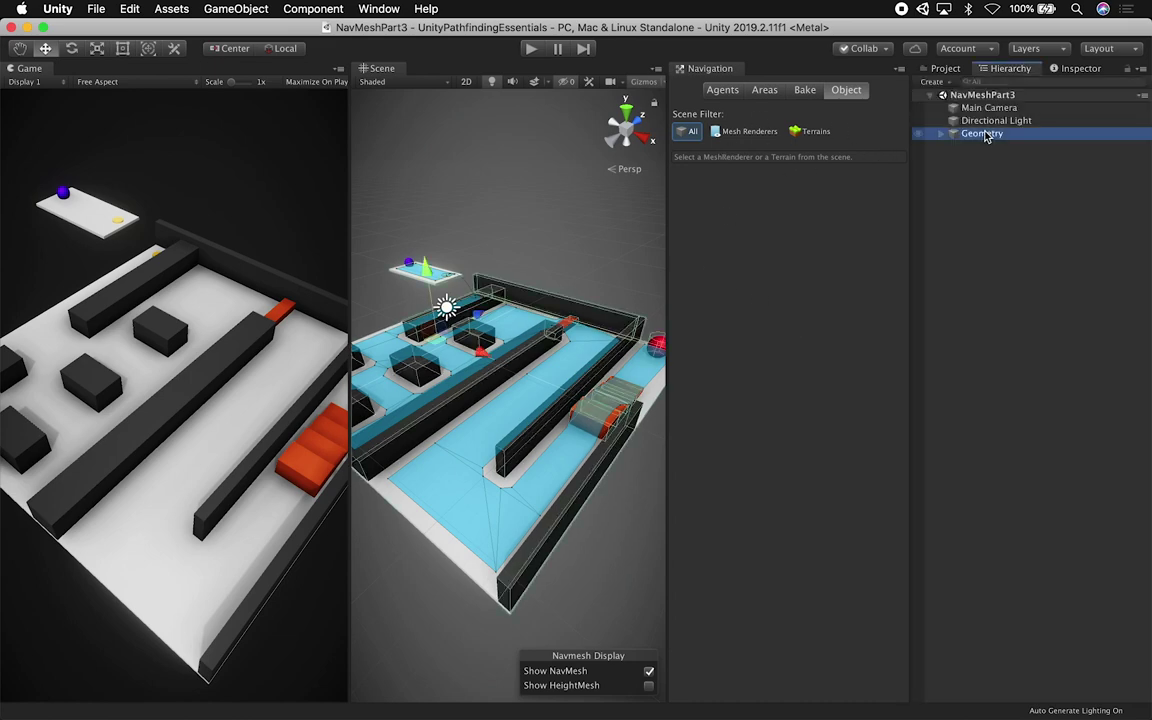
{"action": "left_click", "coordinate": [800, 91]}
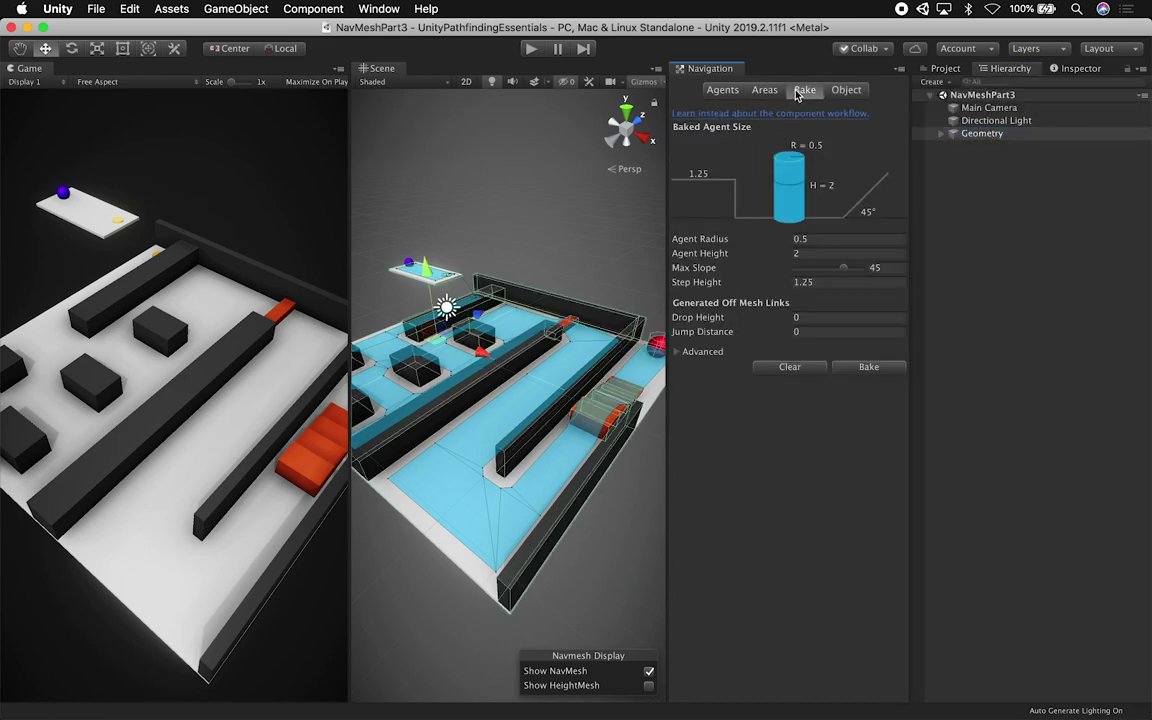
{"action": "left_click", "coordinate": [789, 366]}
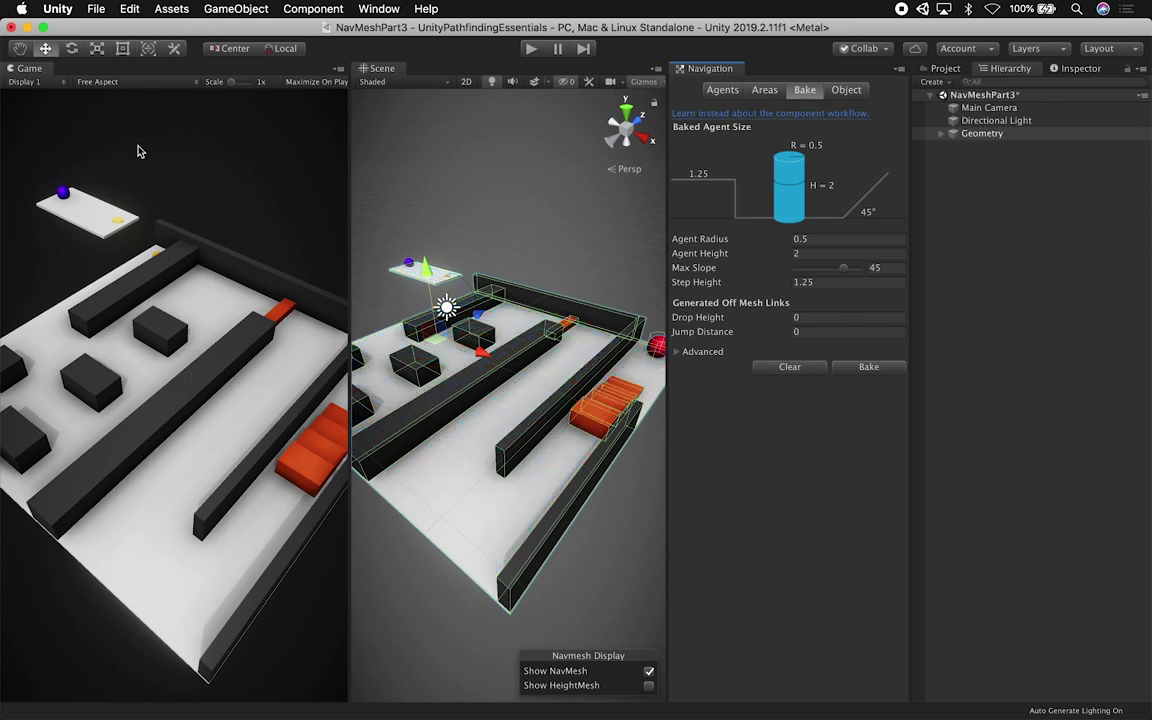
Group the Game view with the Scene view in one pane and bring the Scene view to the front
{"action": "left_click_drag", "start_coordinate": [31, 68], "coordinate": [370, 68]}
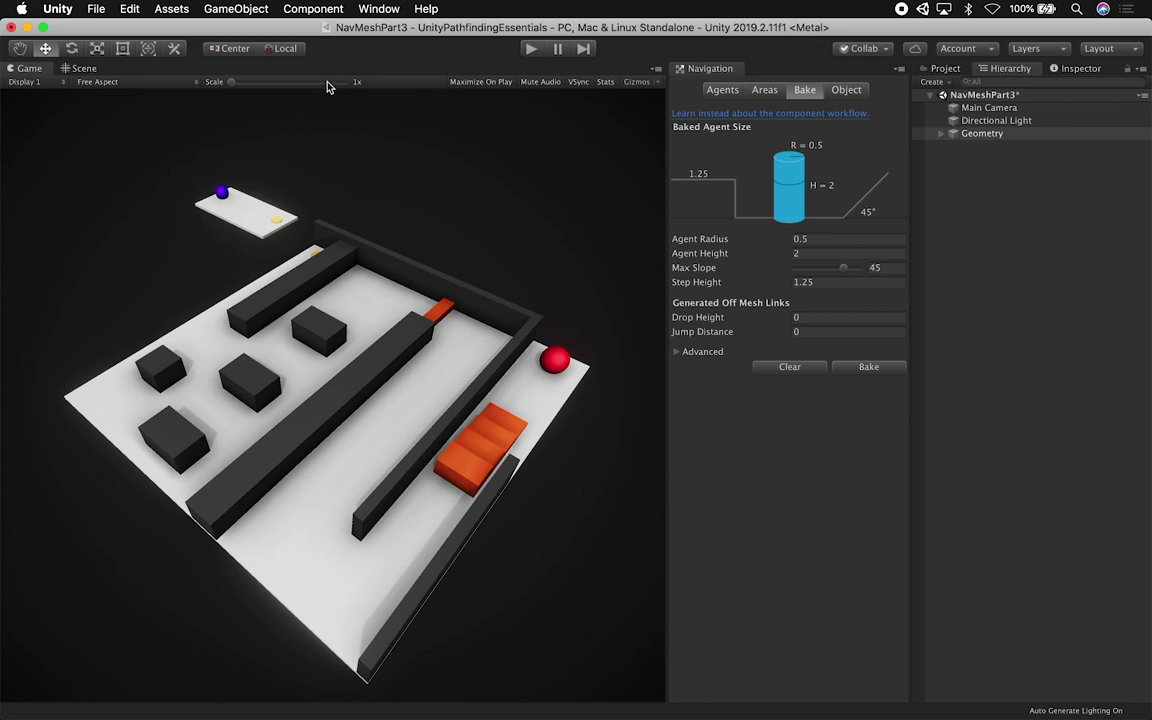
{"action": "left_click", "coordinate": [85, 70]}
{"action": "left_click_drag", "start_coordinate": [398, 313], "coordinate": [538, 215], "text": "alt"}
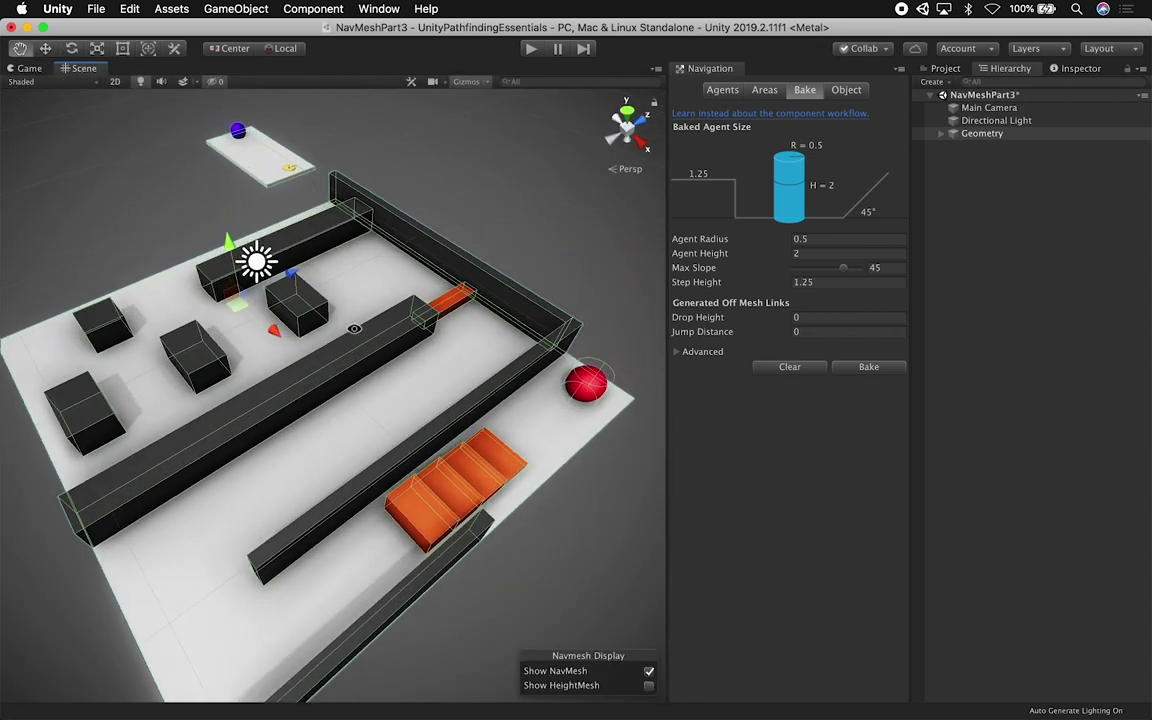
Expand the Geometry group in the Hierarchy and maximize the Scene view
{"action": "left_click", "coordinate": [941, 134]}
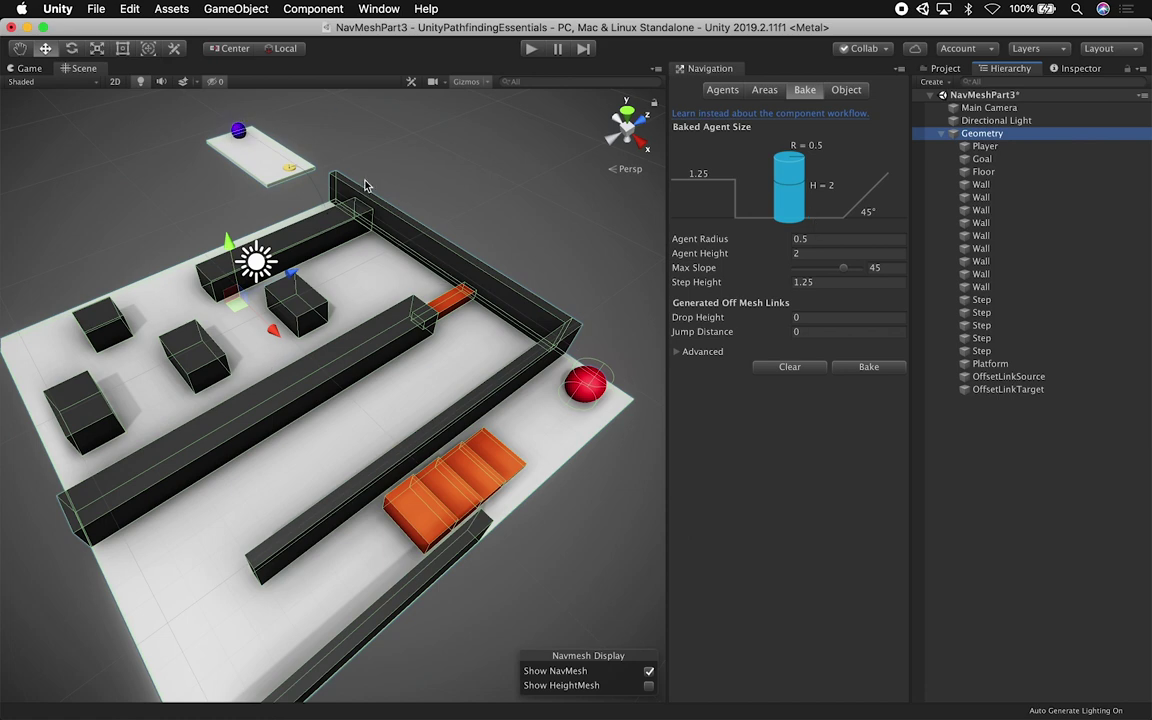
{"action": "left_click", "coordinate": [215, 122]}
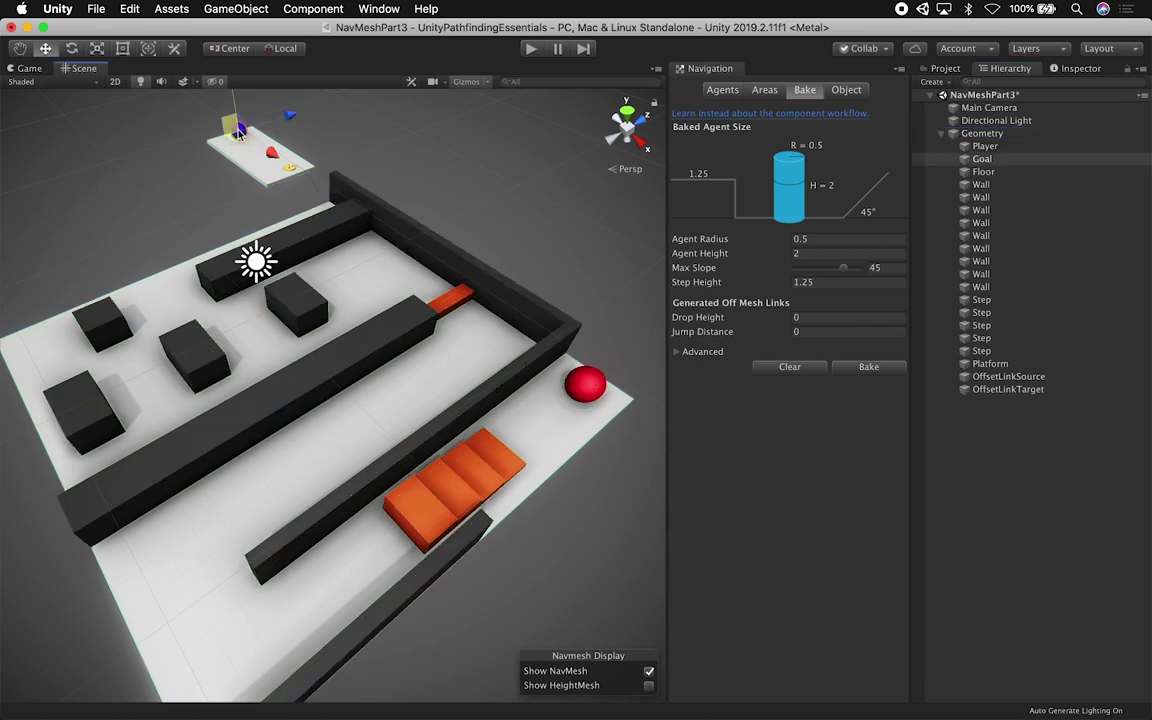
{"action": "left_click", "coordinate": [289, 170]}
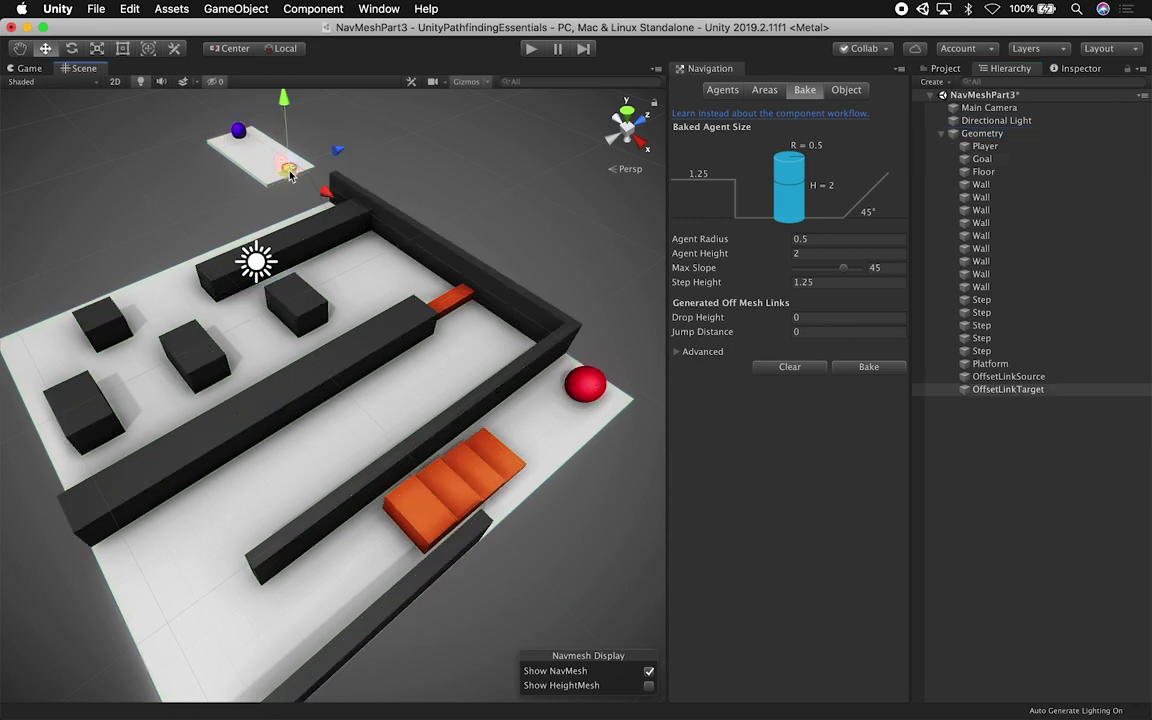
{"action": "key", "text": "shift+space"}
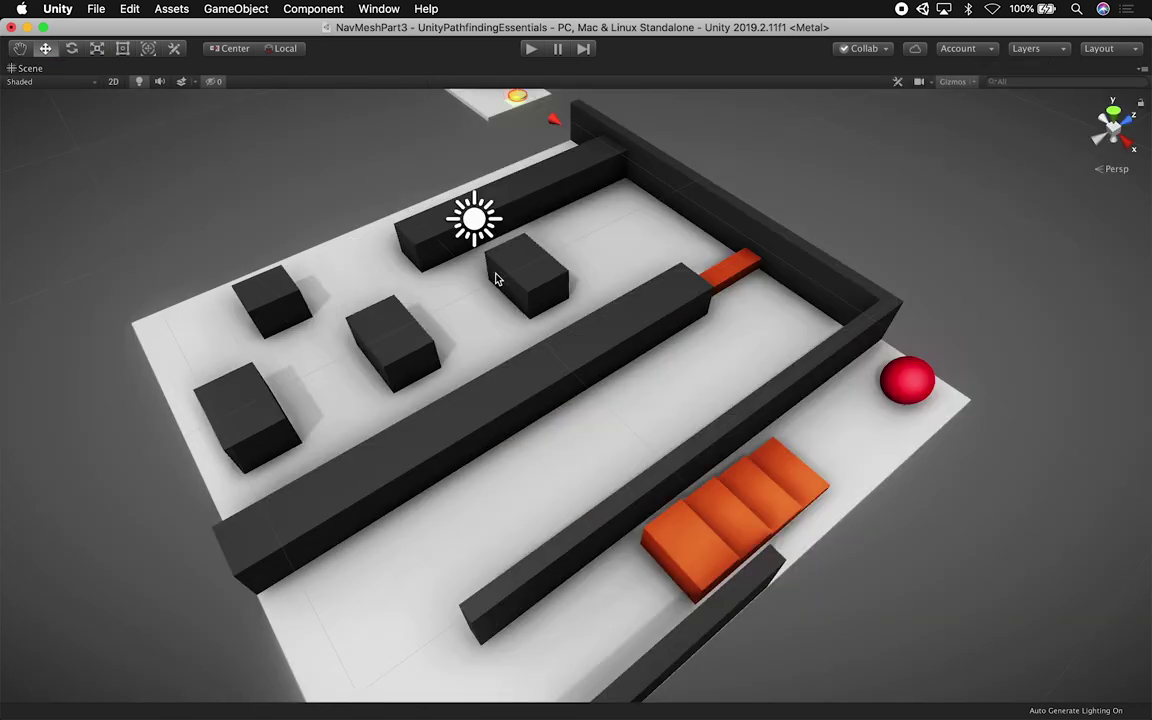
Delete the four adjoining orange steps near the red player sphere
{"action": "scroll", "coordinate": [597, 342], "scroll_direction": "down", "scroll_amount": 5}
{"action": "left_click_drag", "start_coordinate": [468, 358], "coordinate": [518, 360], "text": "alt"}
{"action": "middle_click_drag", "start_coordinate": [518, 360], "coordinate": [537, 363]}
{"action": "left_click", "coordinate": [601, 347]}
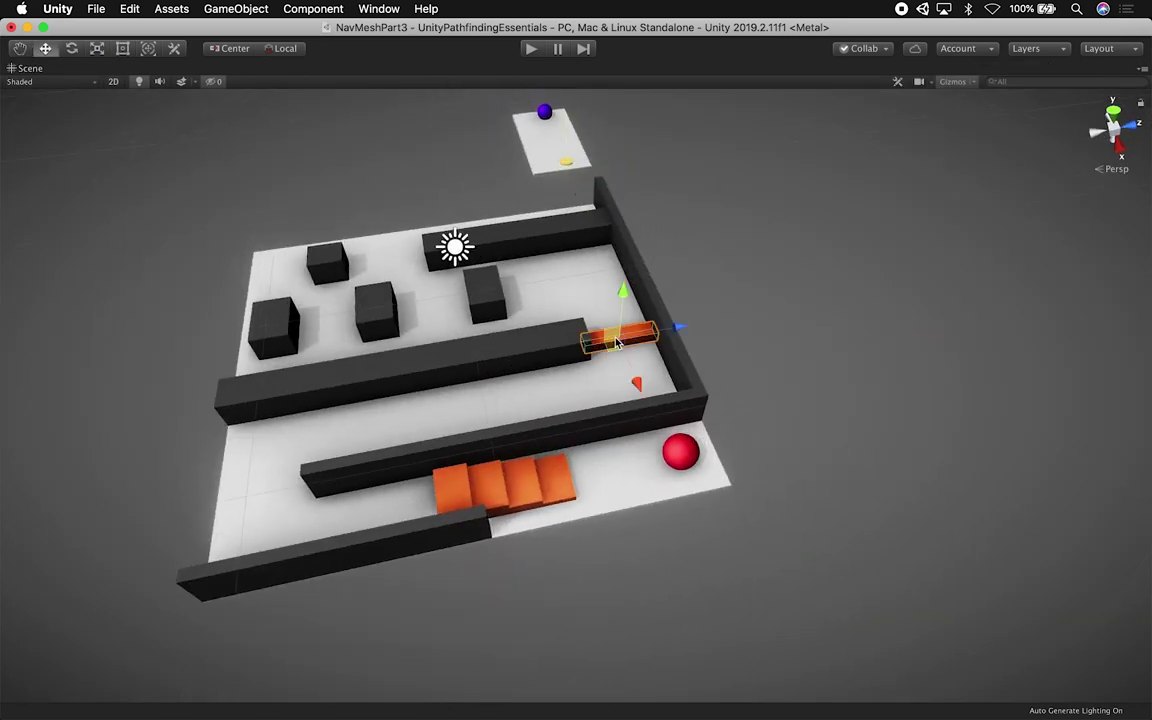
{"action": "left_click", "coordinate": [471, 491]}
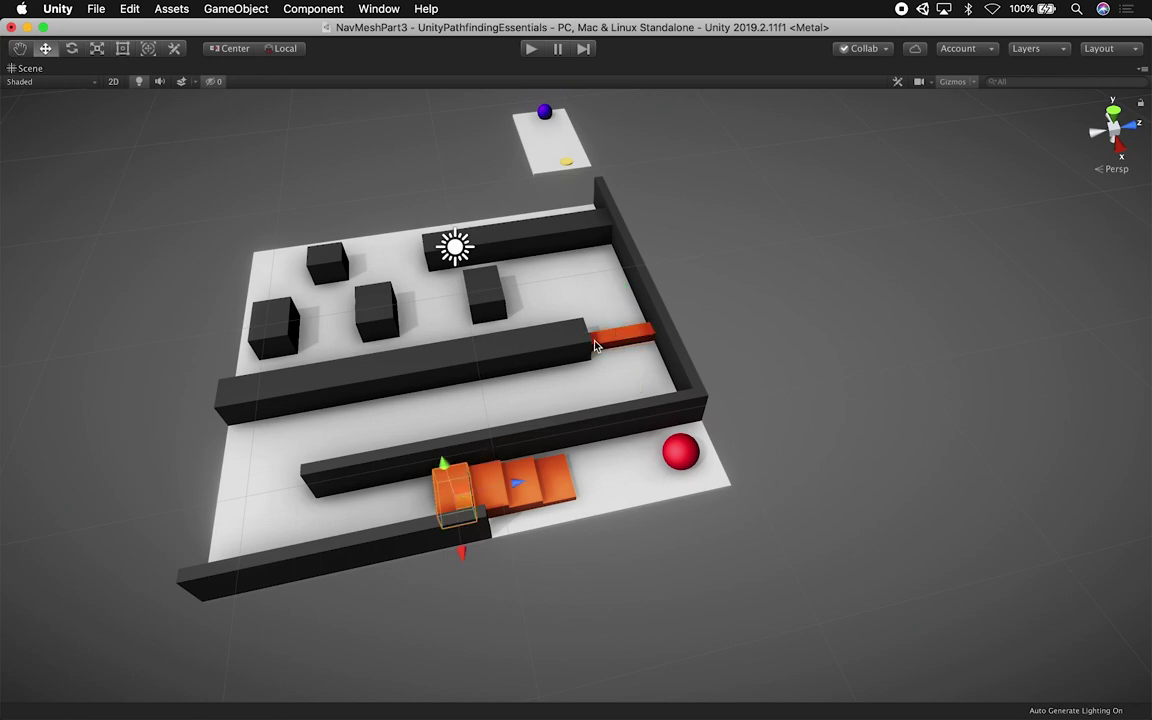
{"action": "left_click", "coordinate": [492, 484], "text": "shift"}
{"action": "left_click", "coordinate": [524, 482], "text": "shift"}
{"action": "left_click", "coordinate": [555, 490], "text": "shift"}
{"action": "key", "text": "super+BackSpace"}
Delete the yellow OffsetLinkTarget disc, the blue Goal sphere and the detached white platform
{"action": "left_click_drag", "start_coordinate": [560, 450], "coordinate": [645, 461], "text": "alt"}
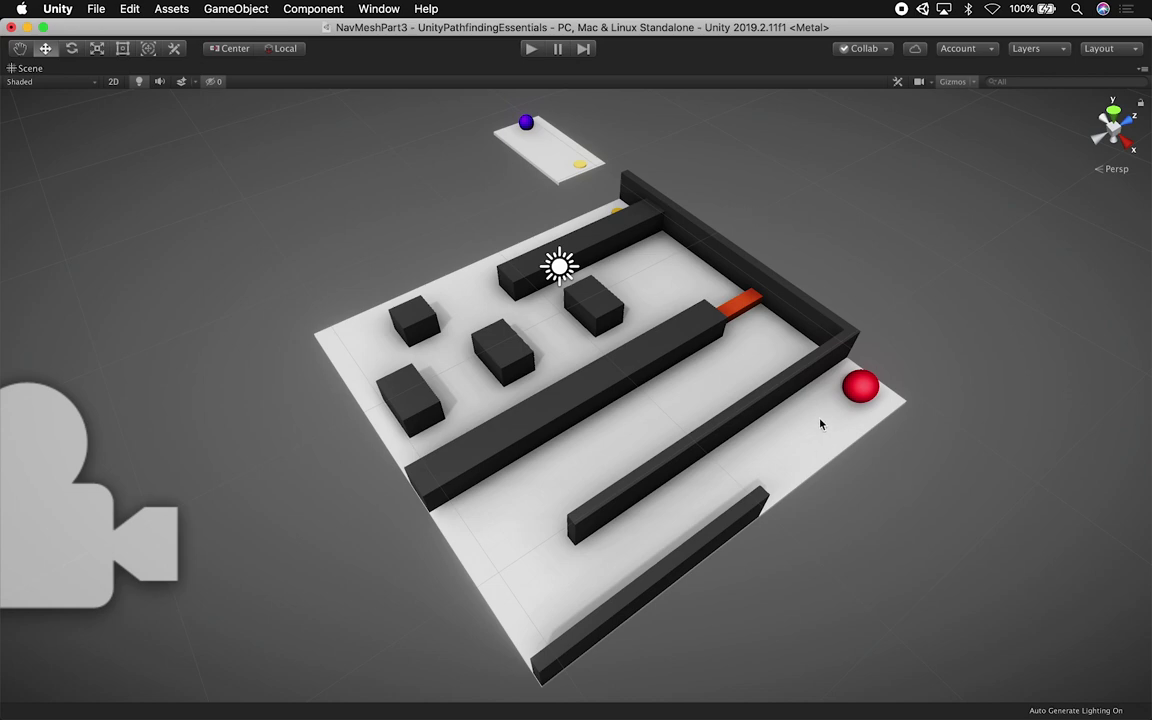
{"action": "left_click_drag", "start_coordinate": [713, 304], "coordinate": [675, 336], "text": "alt"}
{"action": "left_click", "coordinate": [620, 293]}
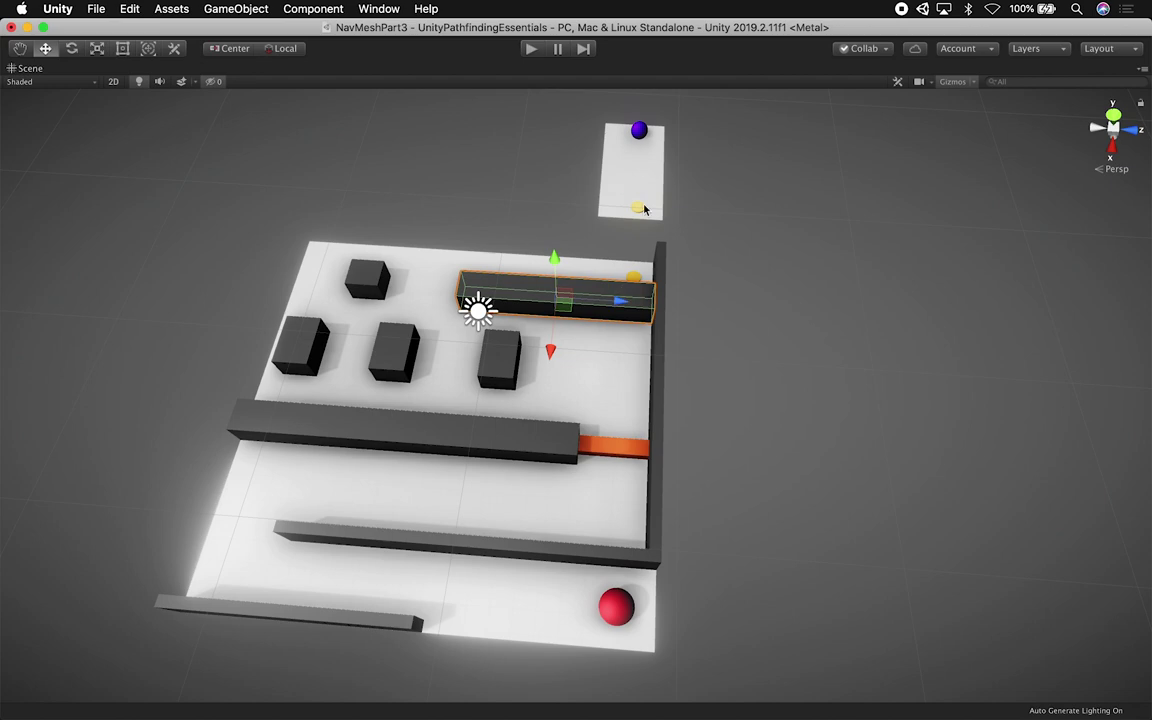
{"action": "left_click", "coordinate": [645, 209]}
{"action": "key", "text": "super+BackSpace"}
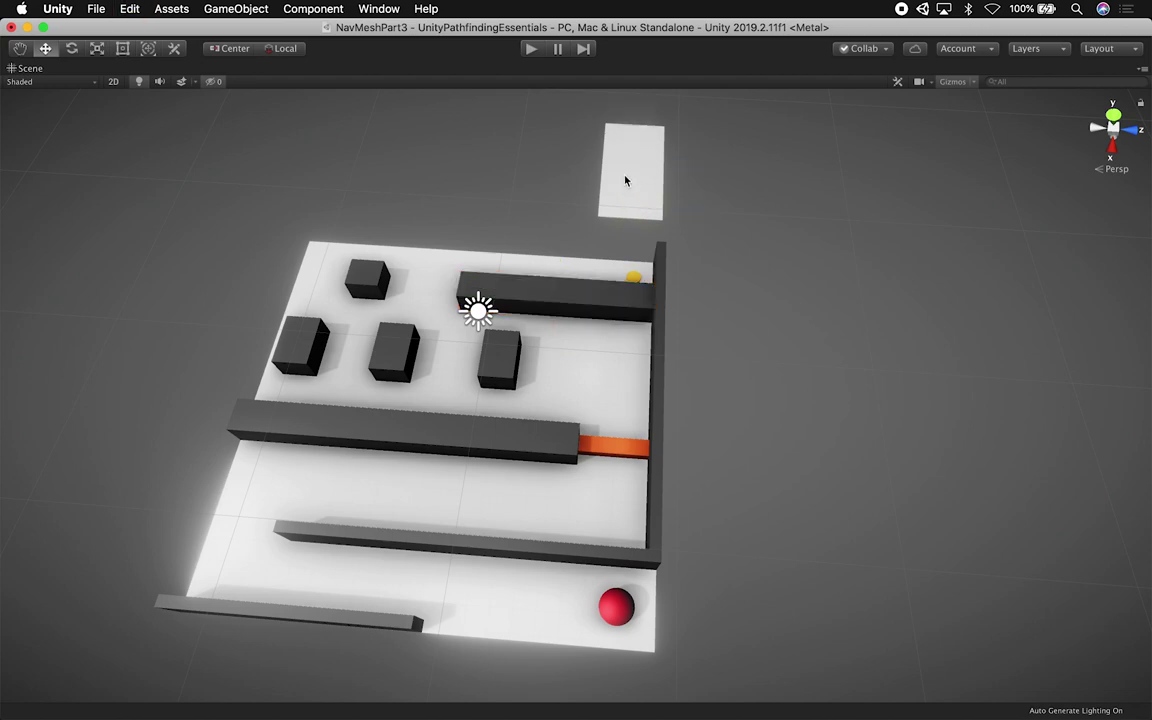
Select the long outer wall at the floor's edge and turn off scene lighting in the Scene view
{"action": "left_click_drag", "start_coordinate": [592, 264], "coordinate": [306, 132], "text": "alt"}
{"action": "left_click", "coordinate": [602, 311]}
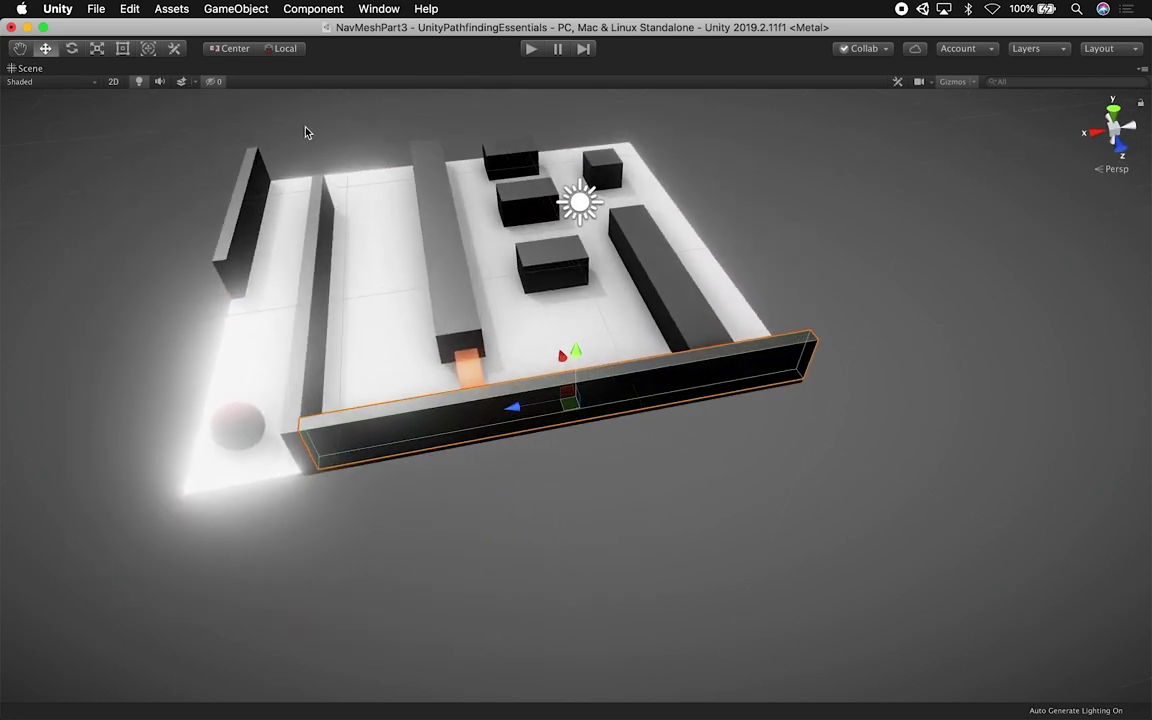
{"action": "left_click", "coordinate": [139, 82]}
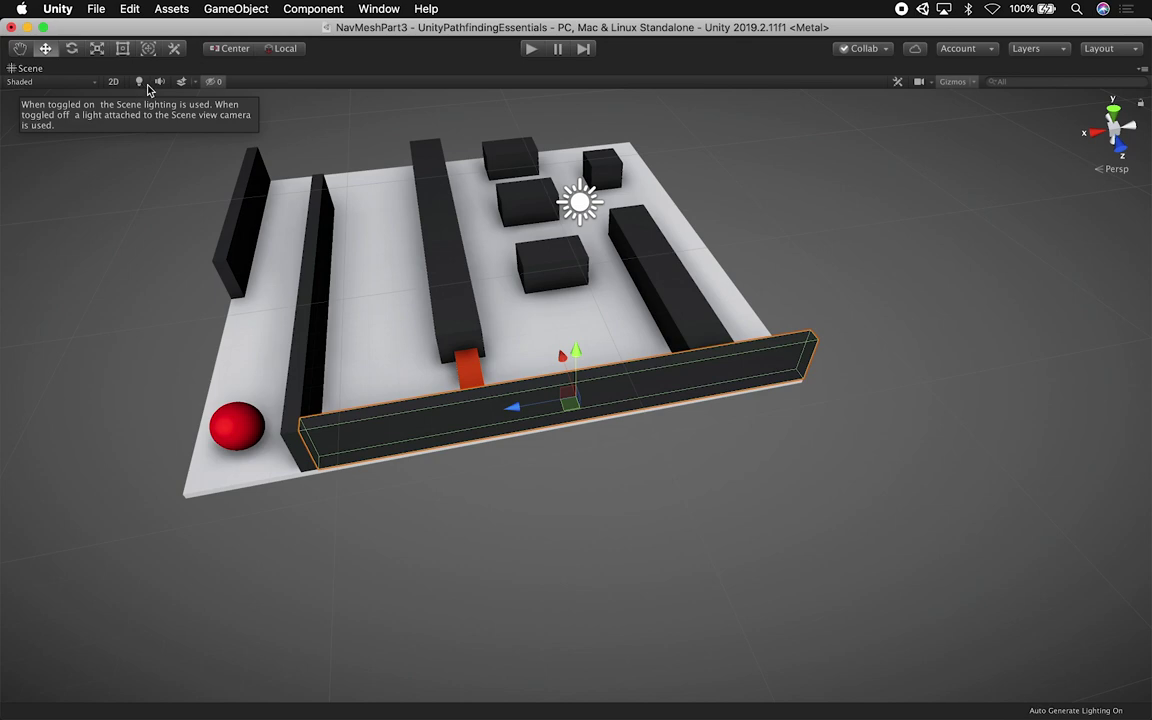
Shorten the long outer wall and vertex-snap its end to the wall corner beside the red sphere
{"action": "left_click_drag", "start_coordinate": [255, 294], "coordinate": [560, 335], "text": "alt"}
{"action": "key", "text": "r"}
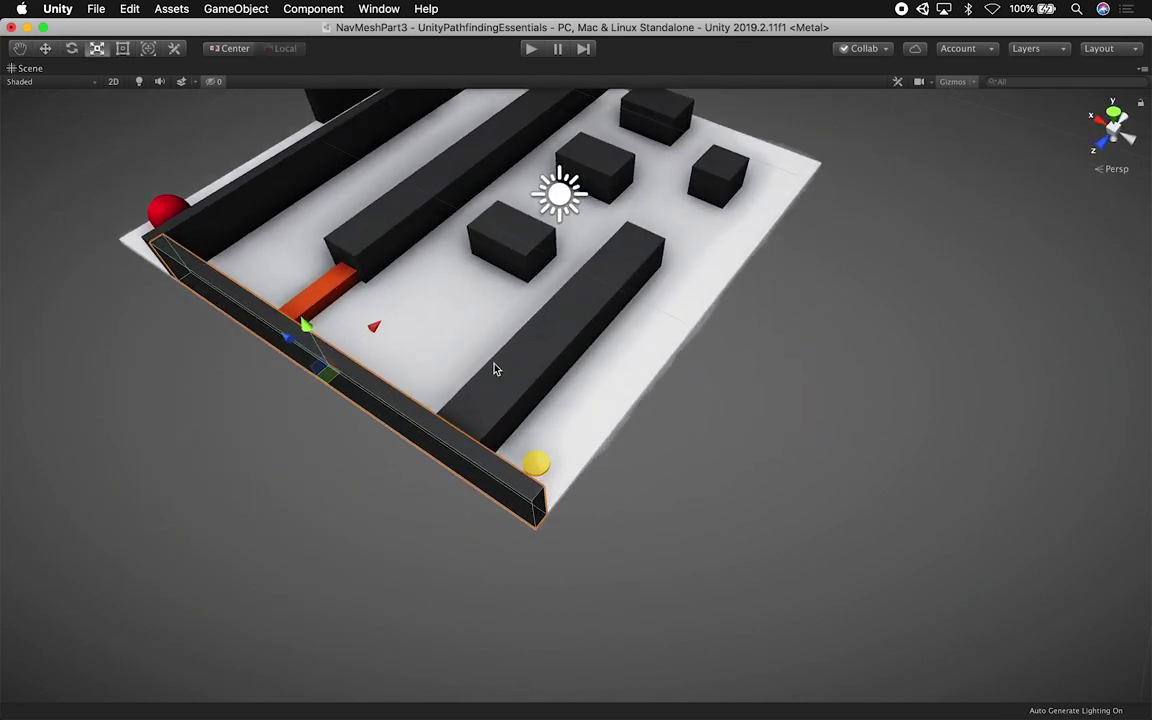
{"action": "left_click_drag", "start_coordinate": [288, 340], "coordinate": [303, 350]}
{"action": "left_click_drag", "start_coordinate": [270, 391], "coordinate": [571, 352], "text": "alt"}
{"action": "key", "text": "w"}
{"action": "key", "text": "v"}
{"action": "left_click_drag", "start_coordinate": [346, 310], "coordinate": [283, 291]}
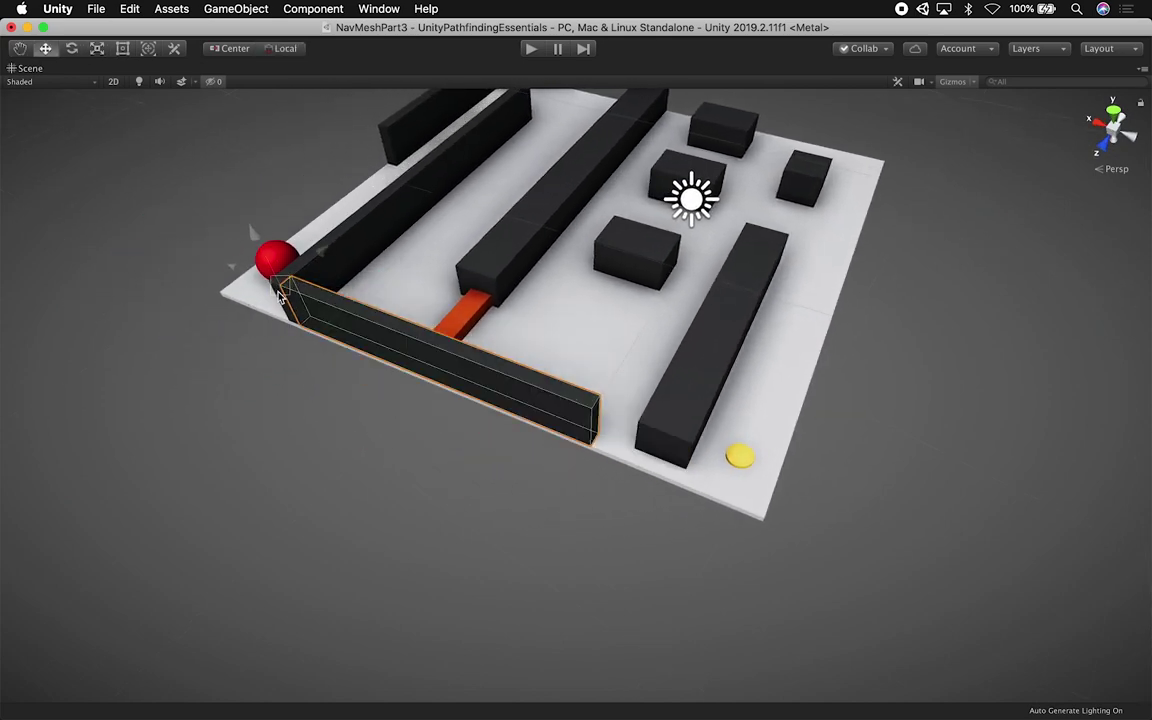
Move the inner wall beside the yellow disc against the open end of the shortened outer wall using vertex snapping
{"action": "left_click", "coordinate": [617, 504]}
{"action": "left_click_drag", "start_coordinate": [669, 449], "coordinate": [517, 450], "text": "alt"}
{"action": "left_click", "coordinate": [743, 452]}
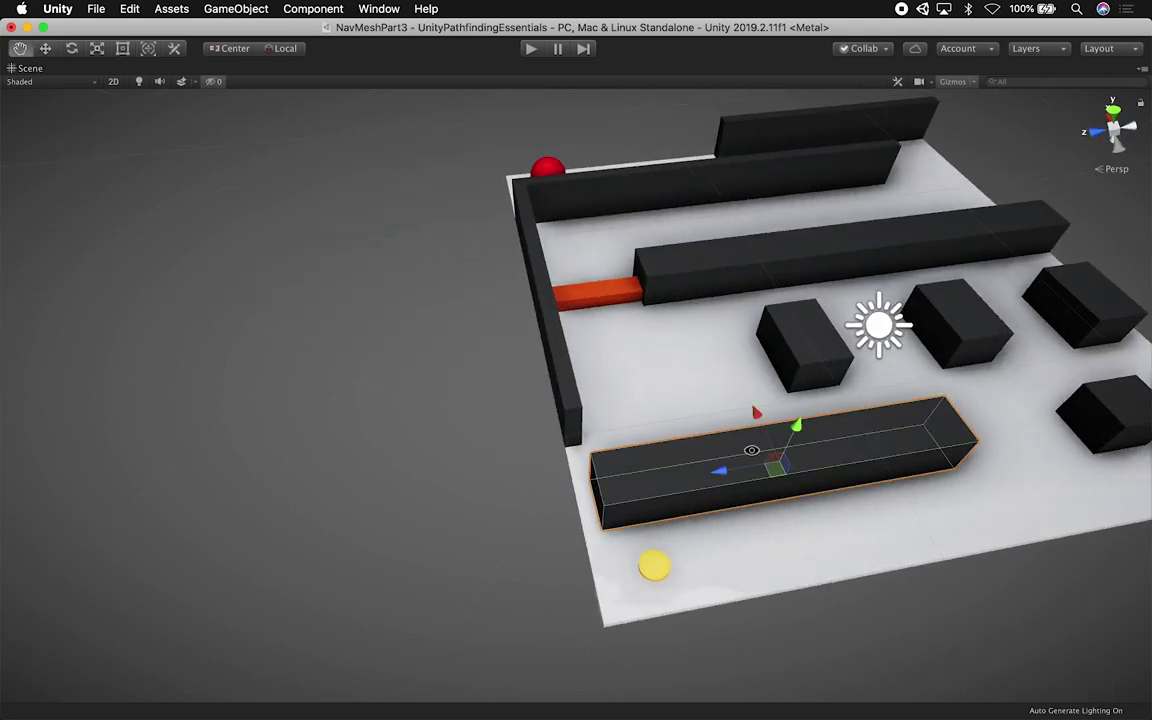
{"action": "left_click_drag", "start_coordinate": [743, 452], "coordinate": [594, 406], "text": "alt+super"}
{"action": "left_click_drag", "start_coordinate": [417, 419], "coordinate": [499, 427], "text": "alt"}
{"action": "key", "text": "v"}
{"action": "left_click_drag", "start_coordinate": [459, 475], "coordinate": [565, 383]}
{"action": "scroll", "coordinate": [565, 383], "scroll_direction": "up", "scroll_amount": 1}
{"action": "key", "text": "v"}
{"action": "left_click_drag", "start_coordinate": [477, 420], "coordinate": [473, 432]}
{"action": "left_click_drag", "start_coordinate": [468, 489], "coordinate": [468, 508]}
Realign the inner wall so its lower corner meets the base of the outer wall's open end
{"action": "left_click", "coordinate": [482, 457]}
{"action": "key", "text": "v"}
{"action": "left_click", "coordinate": [473, 513]}
{"action": "left_click", "coordinate": [482, 465]}
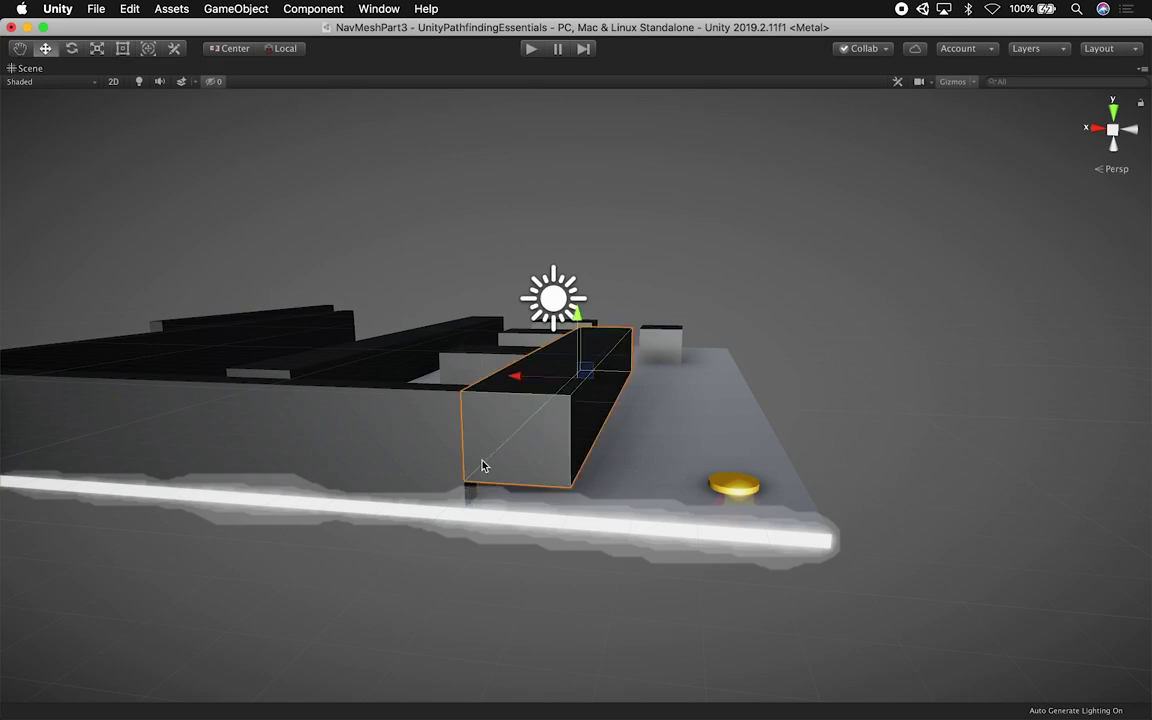
{"action": "left_click_drag", "start_coordinate": [567, 341], "coordinate": [581, 327]}
{"action": "left_click_drag", "start_coordinate": [630, 265], "coordinate": [510, 455], "text": "alt"}
{"action": "left_click", "coordinate": [514, 452]}
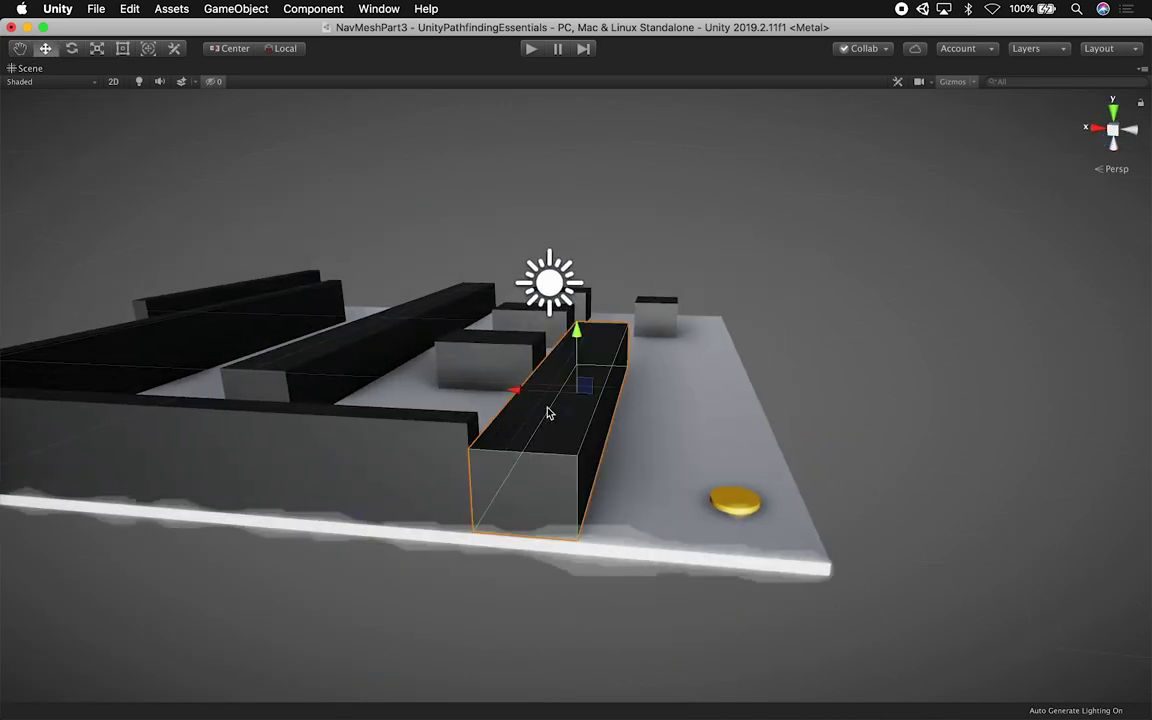
Stretch the inner wall's height towards the outer wall's height and snap its corner back to the outer wall's end
{"action": "key", "text": "t"}
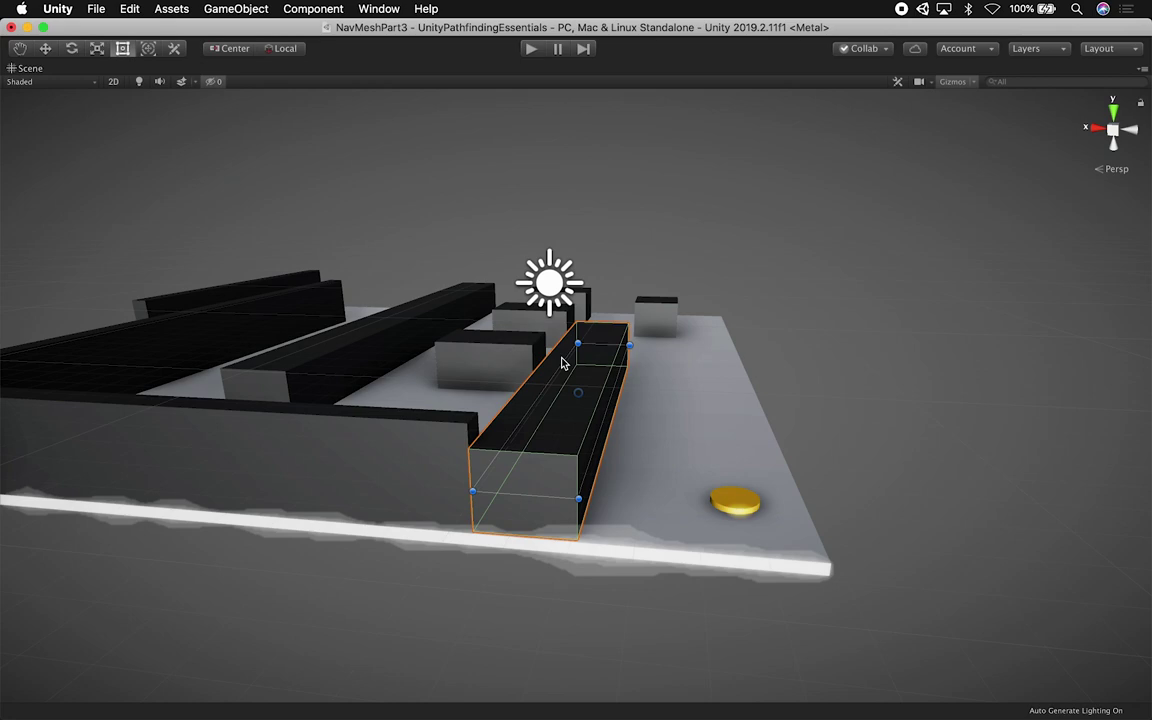
{"action": "key", "text": "r"}
{"action": "left_click_drag", "start_coordinate": [576, 332], "coordinate": [577, 314]}
{"action": "key", "text": "w"}
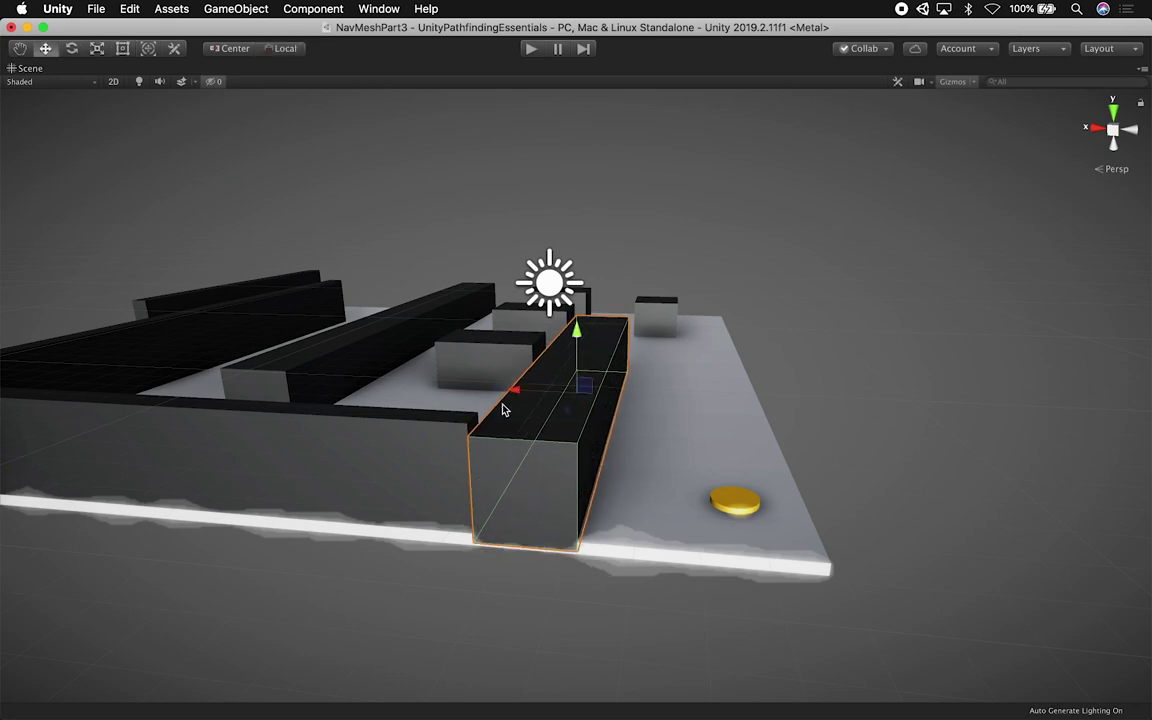
{"action": "left_click", "coordinate": [470, 426]}
{"action": "left_click", "coordinate": [470, 434]}
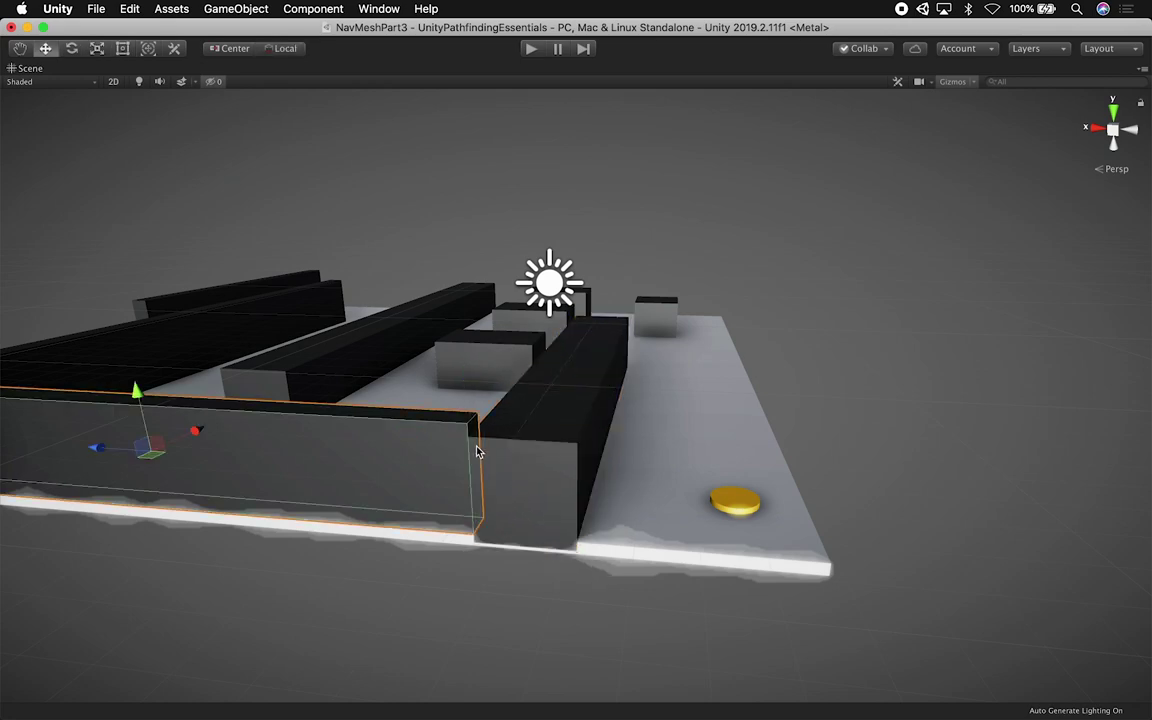
{"action": "scroll", "coordinate": [442, 480], "scroll_direction": "up", "scroll_amount": 5}
{"action": "left_click", "coordinate": [444, 486]}
{"action": "key", "text": "v"}
{"action": "left_click", "coordinate": [352, 350]}
{"action": "left_click_drag", "start_coordinate": [365, 398], "coordinate": [507, 426], "text": "alt"}
{"action": "left_click", "coordinate": [507, 426]}
Scale the inner wall slightly taller and snap its upper corner to the outer wall's top corner
{"action": "key", "text": "t"}
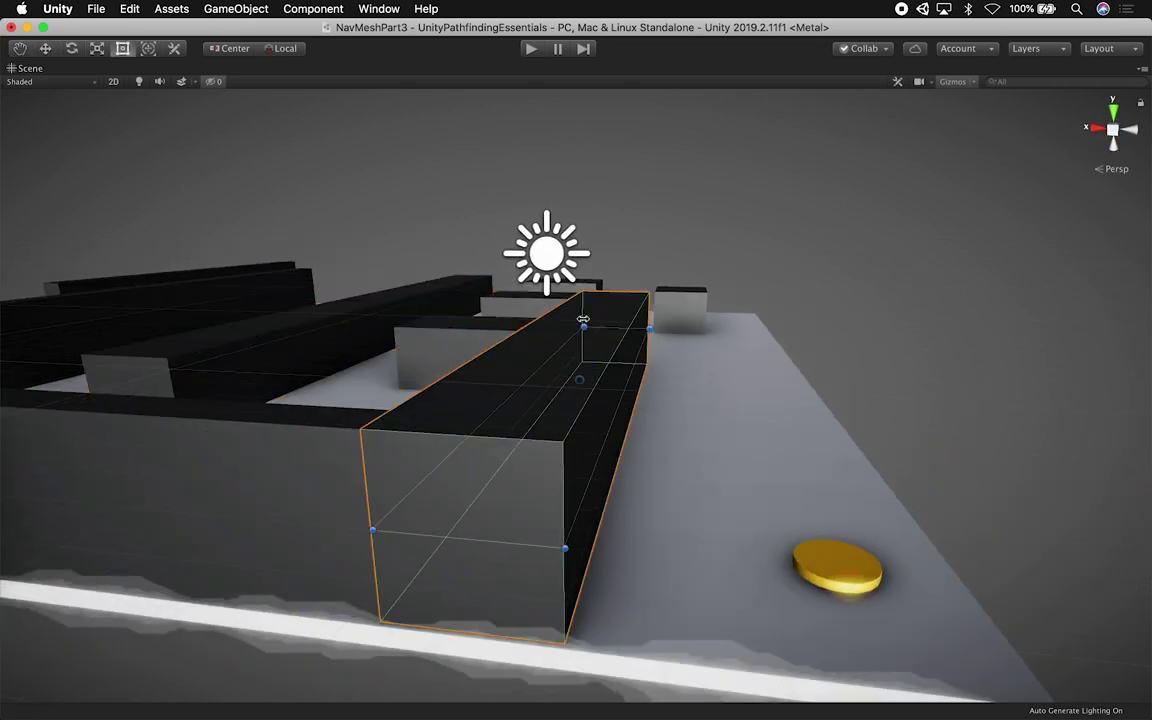
{"action": "key", "text": "r"}
{"action": "left_click_drag", "start_coordinate": [578, 322], "coordinate": [578, 314]}
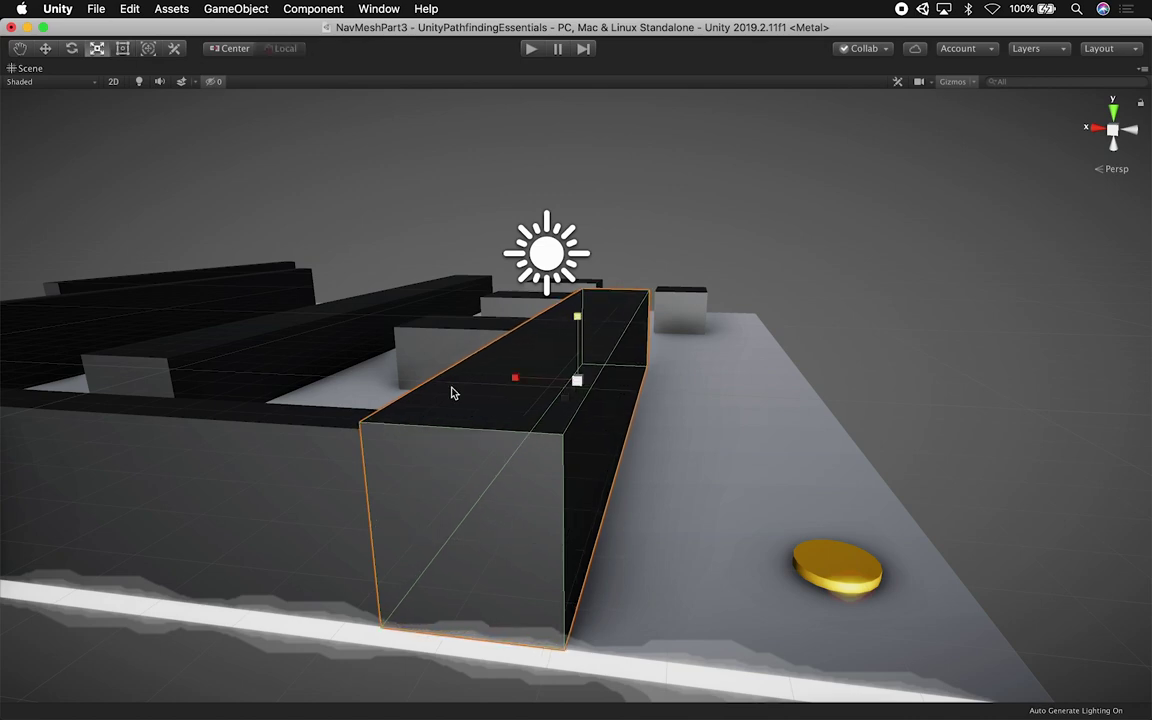
{"action": "key", "text": "w"}
{"action": "left_click_drag", "start_coordinate": [362, 429], "coordinate": [361, 435]}
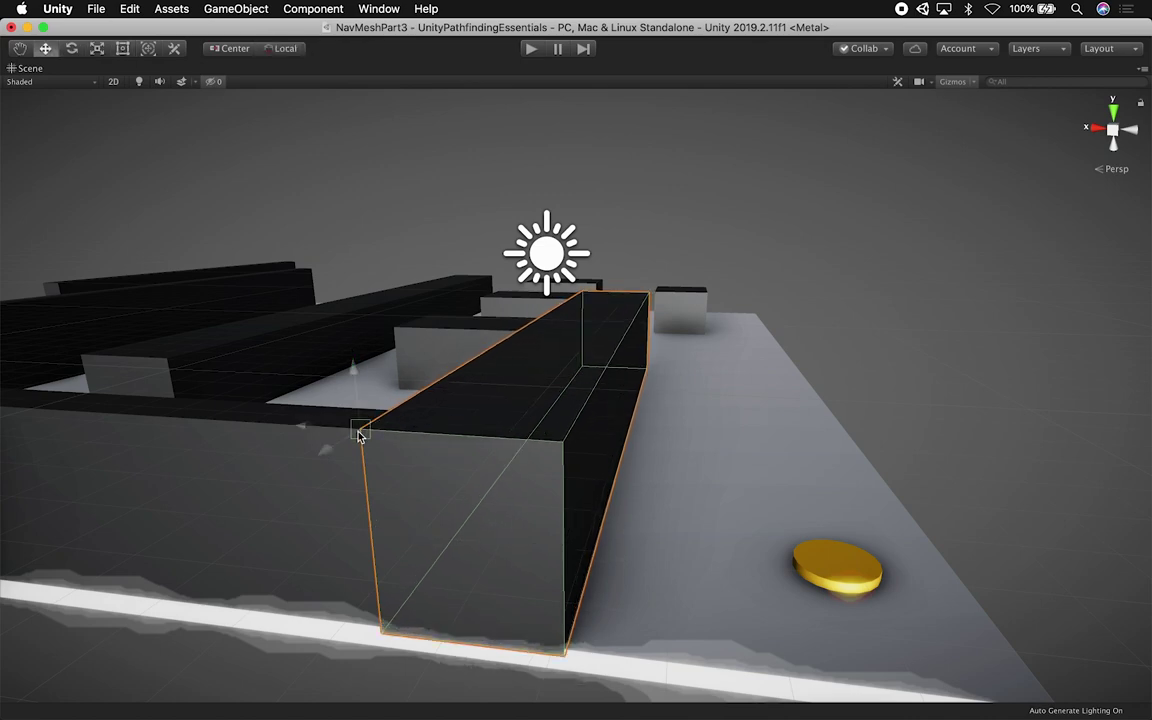
{"action": "left_click", "coordinate": [614, 172]}
{"action": "left_click_drag", "start_coordinate": [527, 275], "coordinate": [490, 278], "text": "alt"}
Fine-tune the inner wall's height with the Rect tool and snap its top corner flush with the outer wall
{"action": "left_click", "coordinate": [478, 427]}
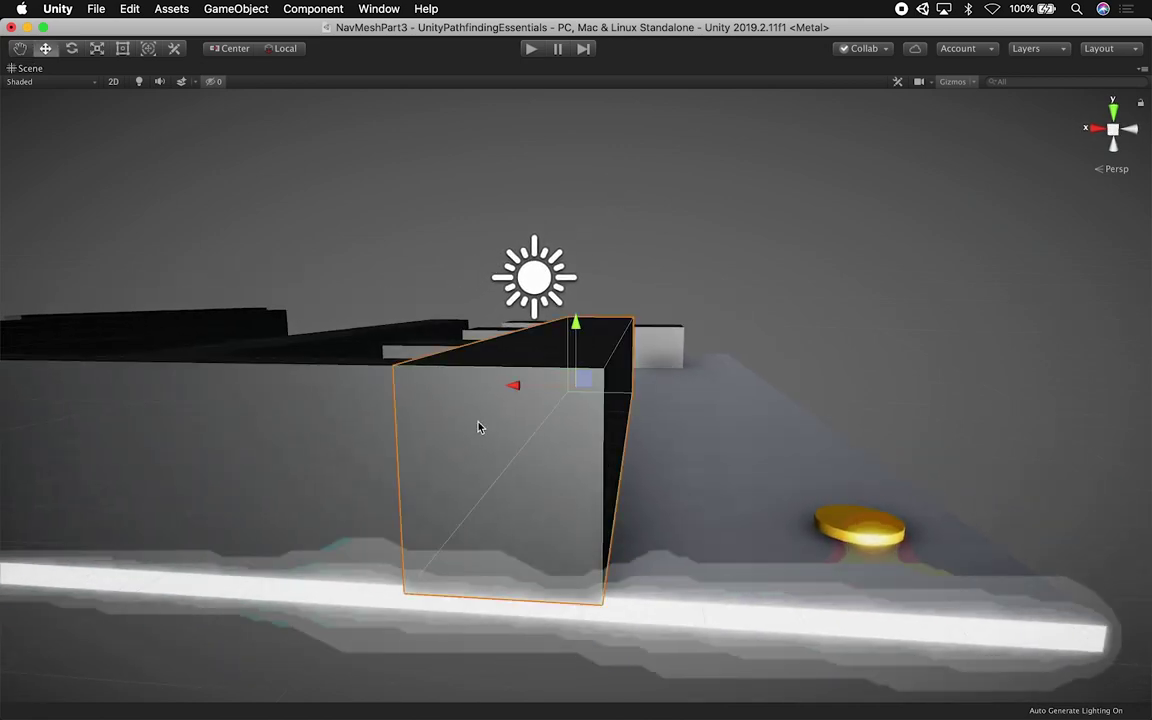
{"action": "key", "text": "t"}
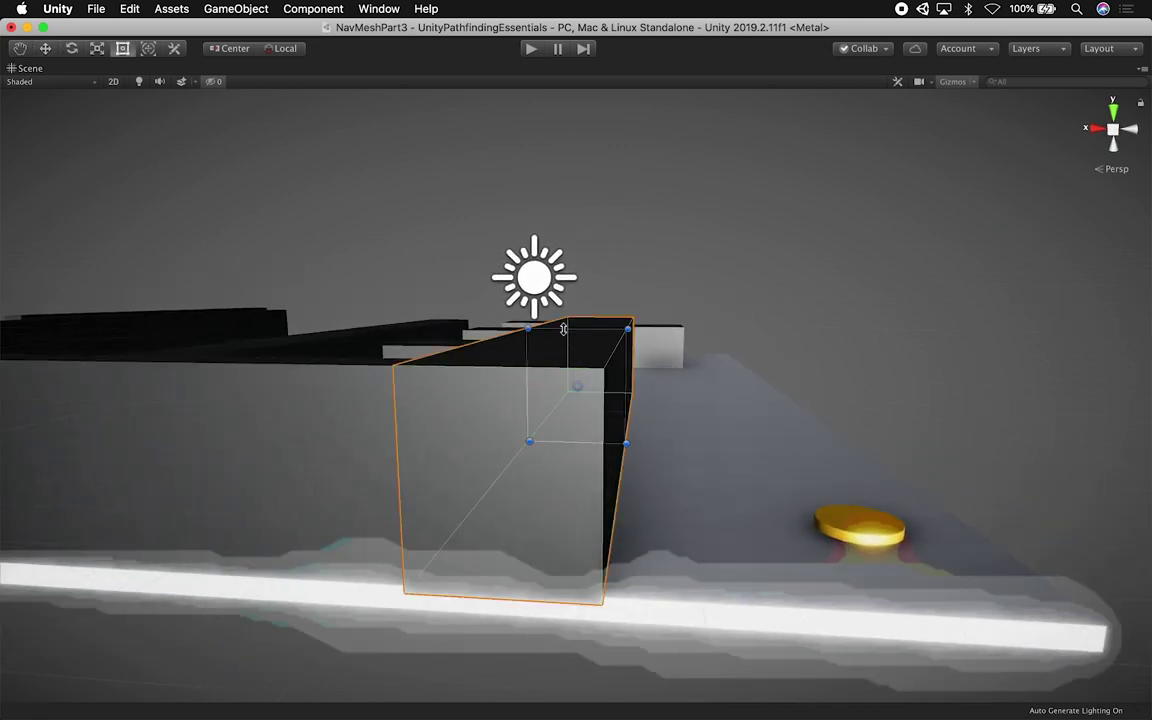
{"action": "left_click_drag", "start_coordinate": [564, 333], "coordinate": [564, 335]}
{"action": "key", "text": "v"}
{"action": "left_click_drag", "start_coordinate": [395, 376], "coordinate": [394, 366]}
{"action": "left_click", "coordinate": [627, 285]}
{"action": "left_click_drag", "start_coordinate": [627, 285], "coordinate": [524, 365], "text": "alt"}
{"action": "right_click_drag", "start_coordinate": [524, 365], "coordinate": [542, 376], "text": "alt"}
{"action": "left_click_drag", "start_coordinate": [541, 376], "coordinate": [172, 492], "text": "alt"}
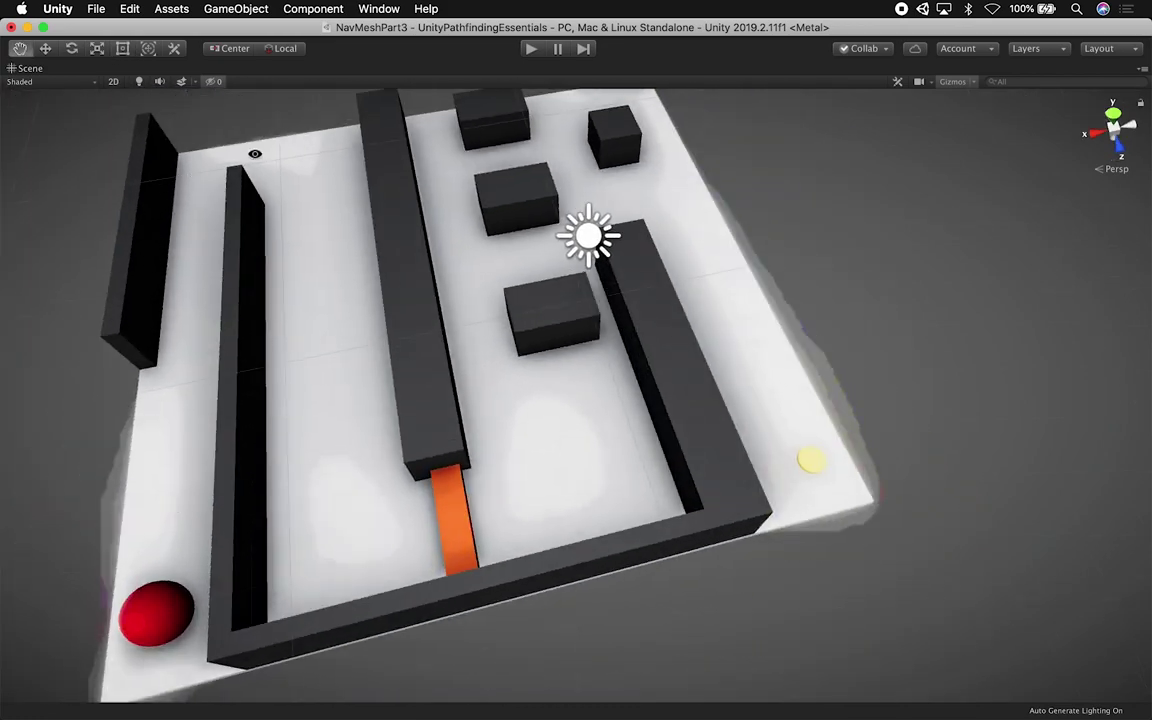
{"action": "middle_click_drag", "start_coordinate": [474, 196], "coordinate": [466, 242]}
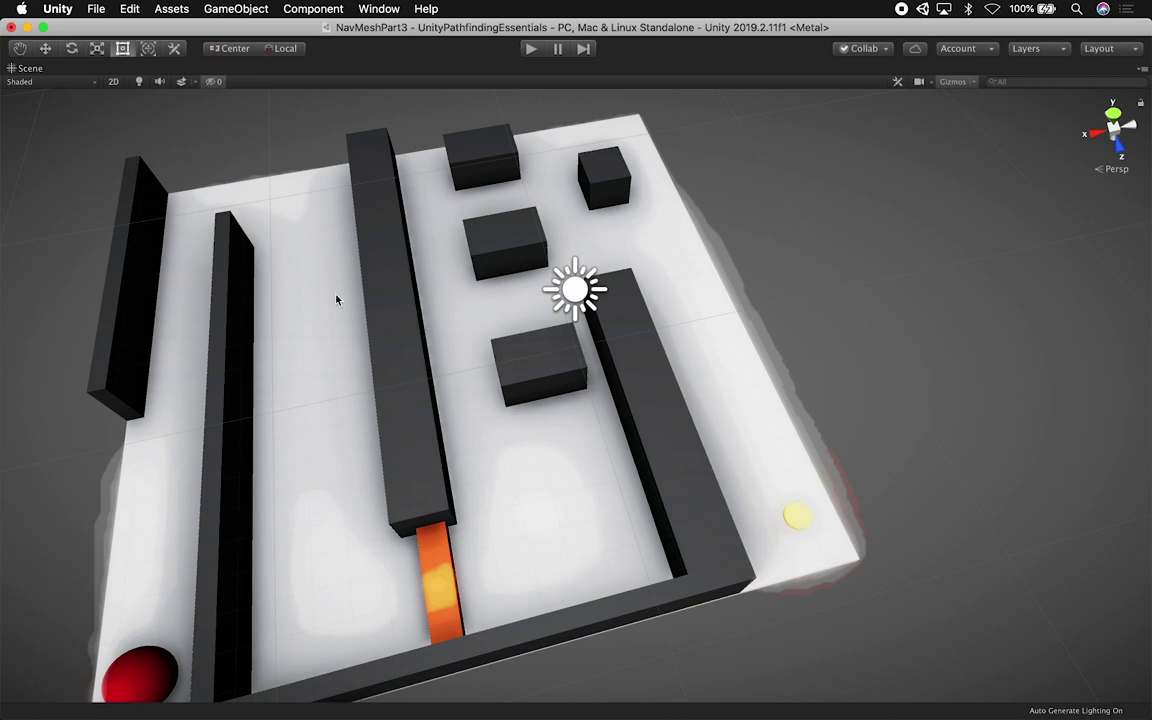
Delete the two loose blocks nearest the orange step, between the middle wall and the side wall
{"action": "left_click", "coordinate": [398, 186]}
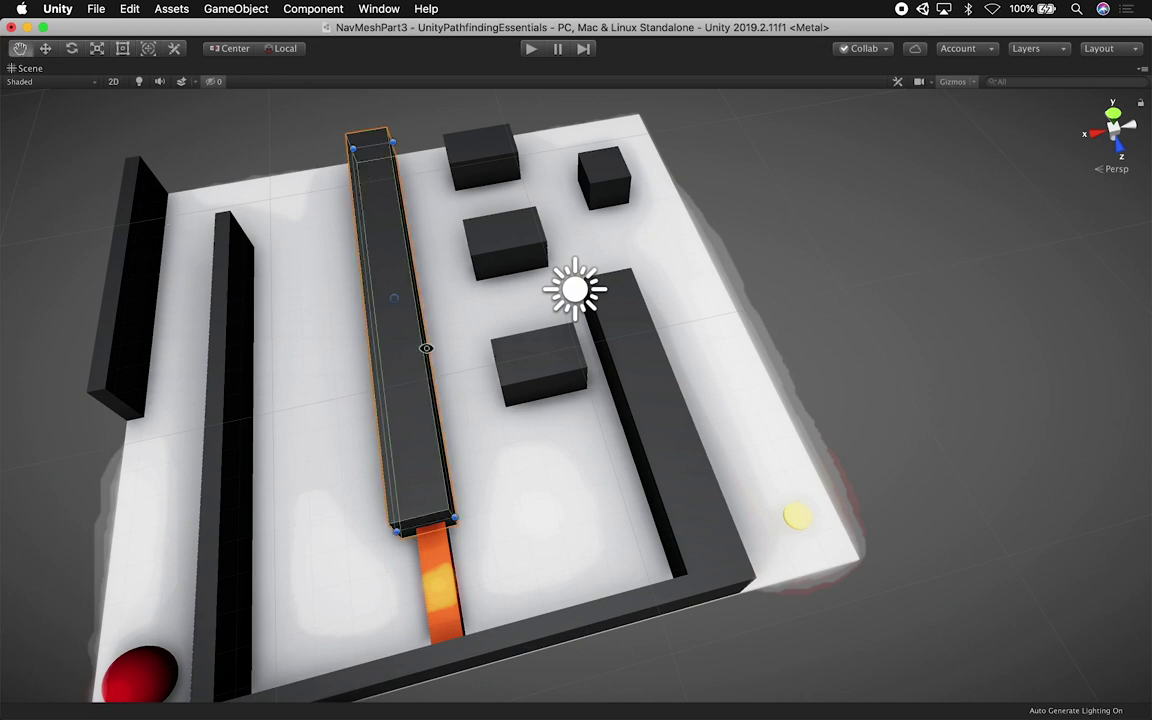
{"action": "left_click_drag", "start_coordinate": [398, 186], "coordinate": [192, 418], "text": "alt"}
{"action": "left_click_drag", "start_coordinate": [250, 372], "coordinate": [125, 400], "text": "alt"}
{"action": "left_click", "coordinate": [164, 431]}
{"action": "left_click_drag", "start_coordinate": [427, 334], "coordinate": [567, 360], "text": "alt"}
{"action": "left_click", "coordinate": [757, 292]}
{"action": "key", "text": "super+BackSpace"}
{"action": "left_click", "coordinate": [610, 362]}
{"action": "key", "text": "super+BackSpace"}
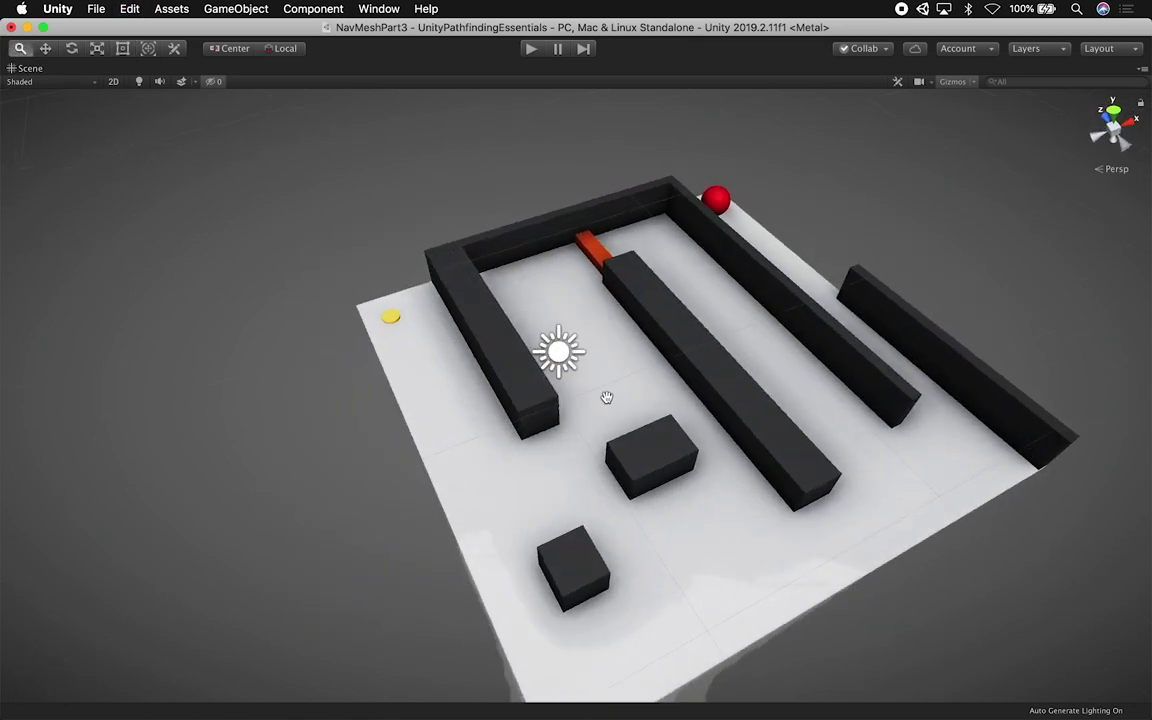
Reposition the larger remaining block, then shift both remaining blocks along Z towards the floor's outer edge
{"action": "left_click_drag", "start_coordinate": [607, 396], "coordinate": [633, 428], "text": "alt"}
{"action": "left_click", "coordinate": [543, 447]}
{"action": "key", "text": "w"}
{"action": "left_click_drag", "start_coordinate": [556, 396], "coordinate": [716, 442]}
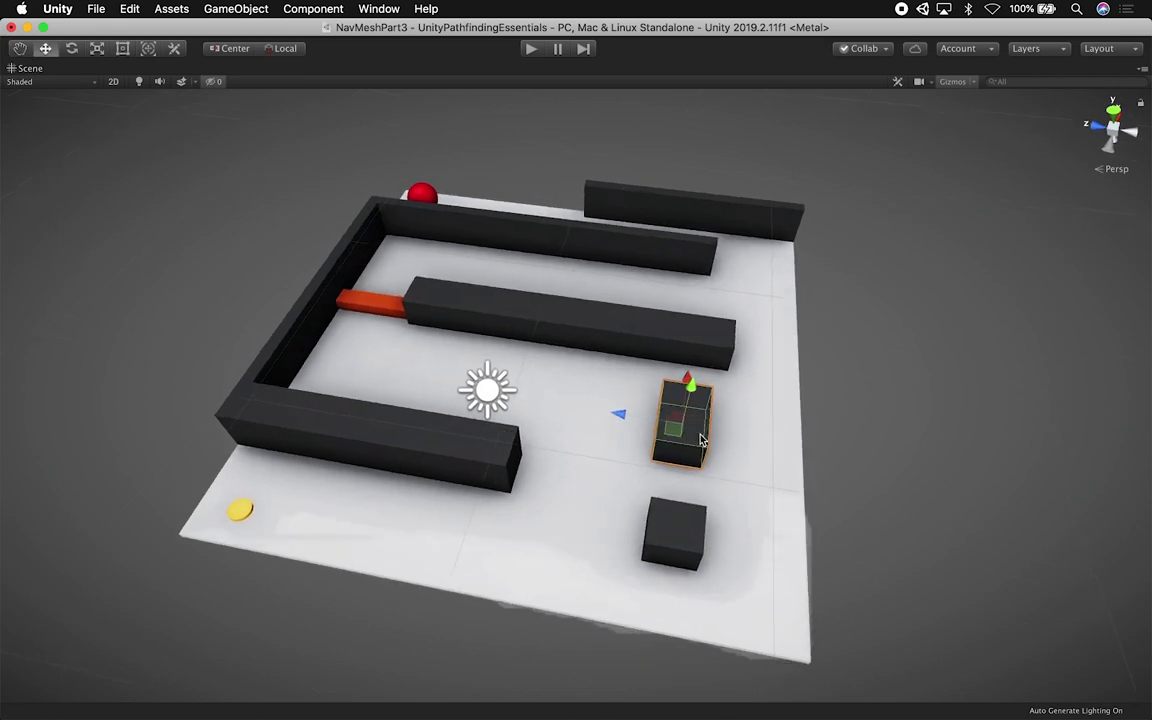
{"action": "left_click", "coordinate": [673, 530], "text": "shift"}
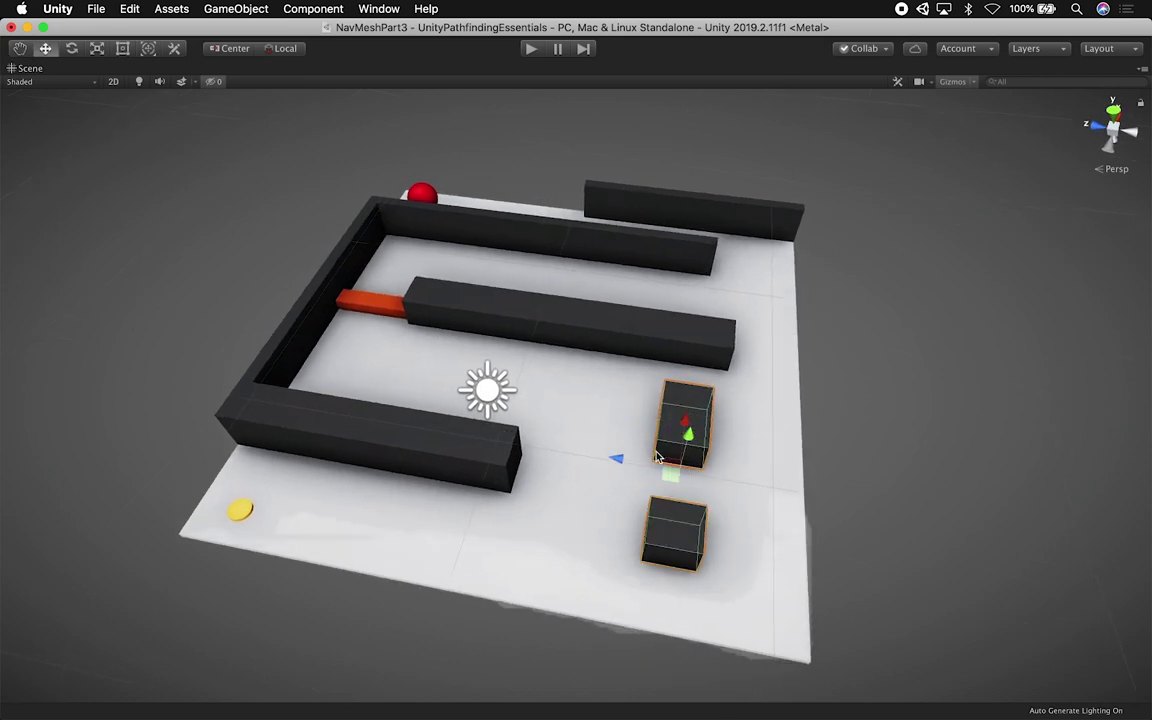
{"action": "left_click_drag", "start_coordinate": [617, 457], "coordinate": [636, 459]}
{"action": "left_click", "coordinate": [820, 411]}
Extend the floor's edge outward past the outer wall behind the orange step with the Rect tool
{"action": "left_click_drag", "start_coordinate": [820, 411], "coordinate": [869, 401], "text": "alt"}
{"action": "middle_click_drag", "start_coordinate": [481, 380], "coordinate": [530, 381]}
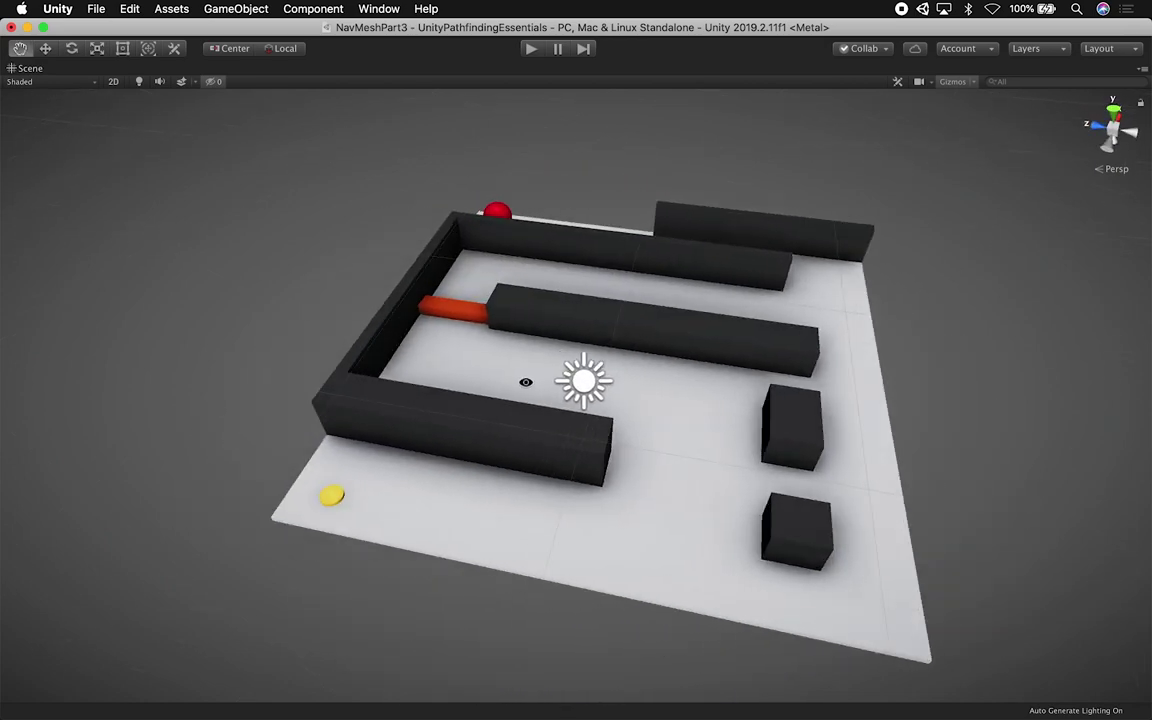
{"action": "left_click_drag", "start_coordinate": [530, 381], "coordinate": [682, 386], "text": "alt"}
{"action": "middle_click_drag", "start_coordinate": [577, 373], "coordinate": [648, 359]}
{"action": "left_click", "coordinate": [538, 409]}
{"action": "key", "text": "t"}
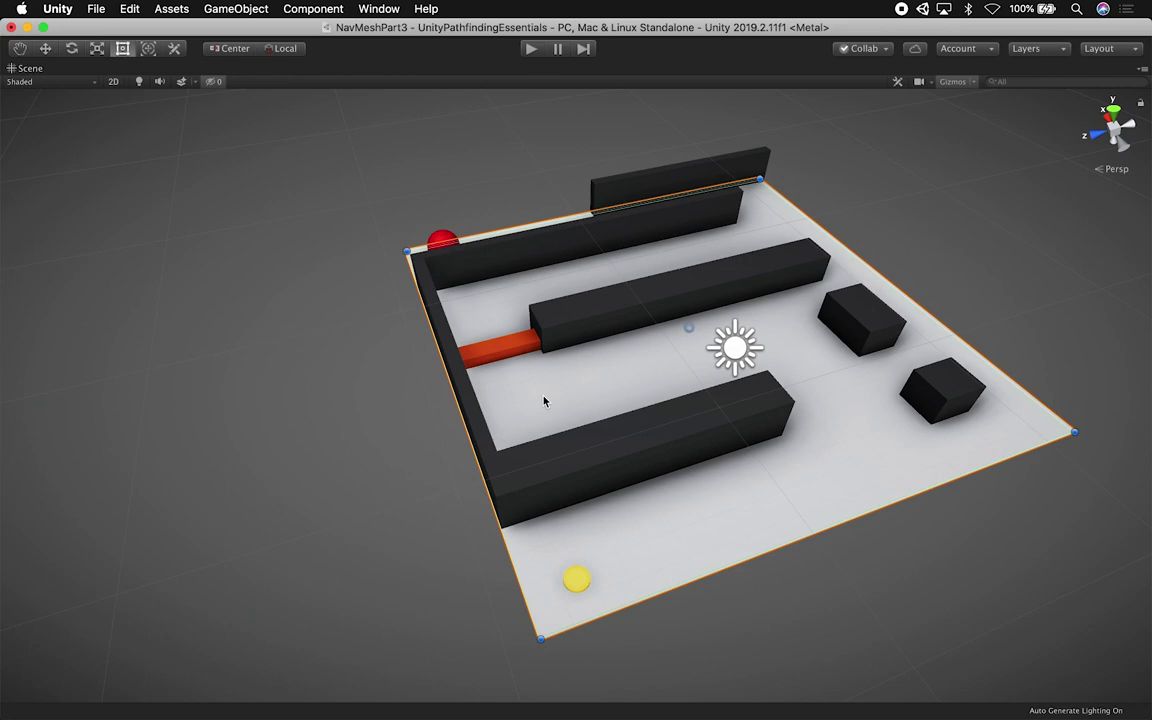
{"action": "left_click", "coordinate": [510, 569]}
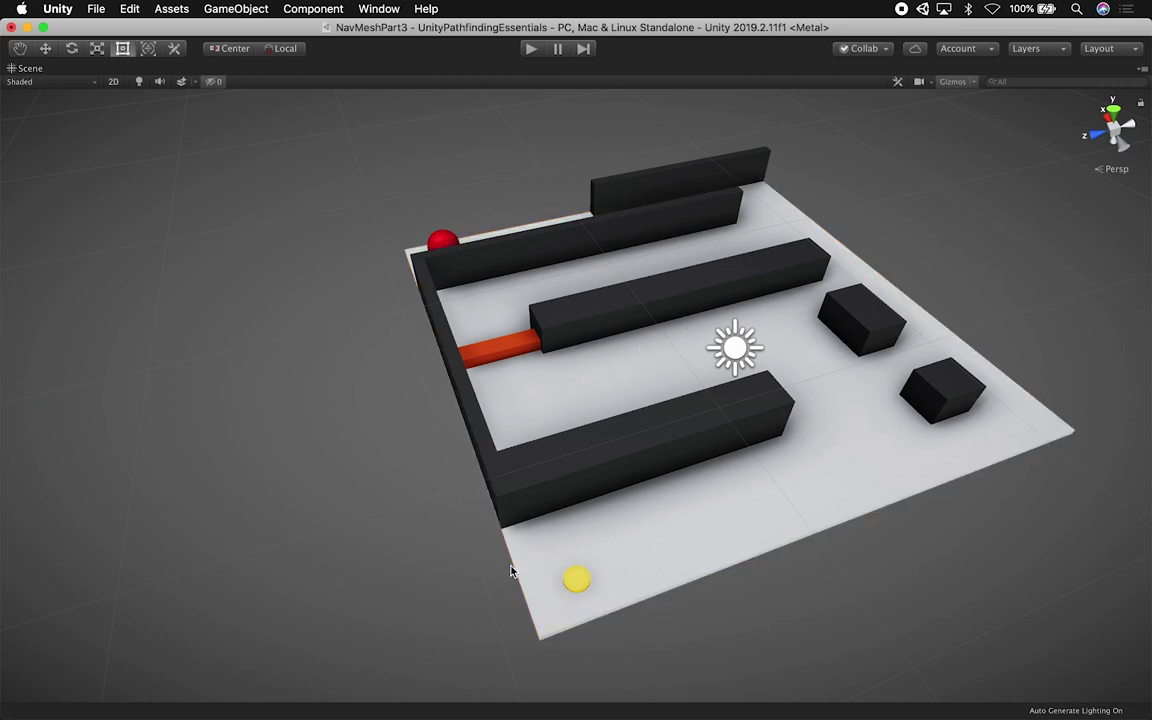
{"action": "left_click", "coordinate": [516, 566]}
{"action": "left_click_drag", "start_coordinate": [498, 565], "coordinate": [441, 585]}
{"action": "left_click", "coordinate": [372, 587]}
Select the three connected walls that form the U-shaped enclosure around the orange step
{"action": "left_click_drag", "start_coordinate": [432, 537], "coordinate": [800, 430], "text": "alt"}
{"action": "left_click_drag", "start_coordinate": [619, 435], "coordinate": [658, 417], "text": "alt"}
{"action": "left_click", "coordinate": [391, 418]}
{"action": "left_click", "coordinate": [327, 391], "text": "shift"}
{"action": "left_click", "coordinate": [686, 353], "text": "shift"}
Try to stretch the height of the three selected walls with the Rect tool, undoing each attempt
{"action": "left_click_drag", "start_coordinate": [672, 353], "coordinate": [689, 329]}
{"action": "key", "text": "super+z"}
{"action": "left_click_drag", "start_coordinate": [756, 368], "coordinate": [727, 400], "text": "alt"}
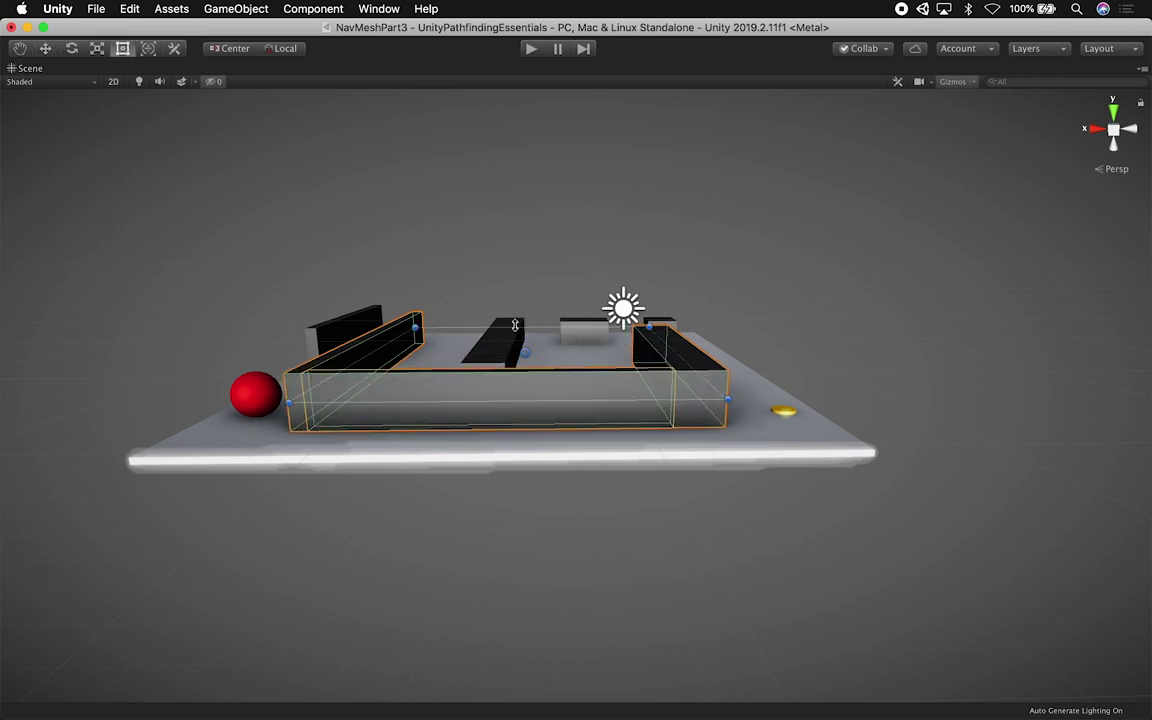
{"action": "left_click_drag", "start_coordinate": [515, 329], "coordinate": [515, 316]}
{"action": "key", "text": "super+z"}
Make the three selected walls taller with the Transform tool and adjust their vertical position with the Move tool
{"action": "key", "text": "y"}
{"action": "mouse_move", "coordinate": [523, 289]}
{"action": "left_mouse_down"}
{"action": "mouse_move", "coordinate": [524, 262]}
{"action": "mouse_move", "coordinate": [521, 287]}
{"action": "left_mouse_up"}
{"action": "key", "text": "w"}
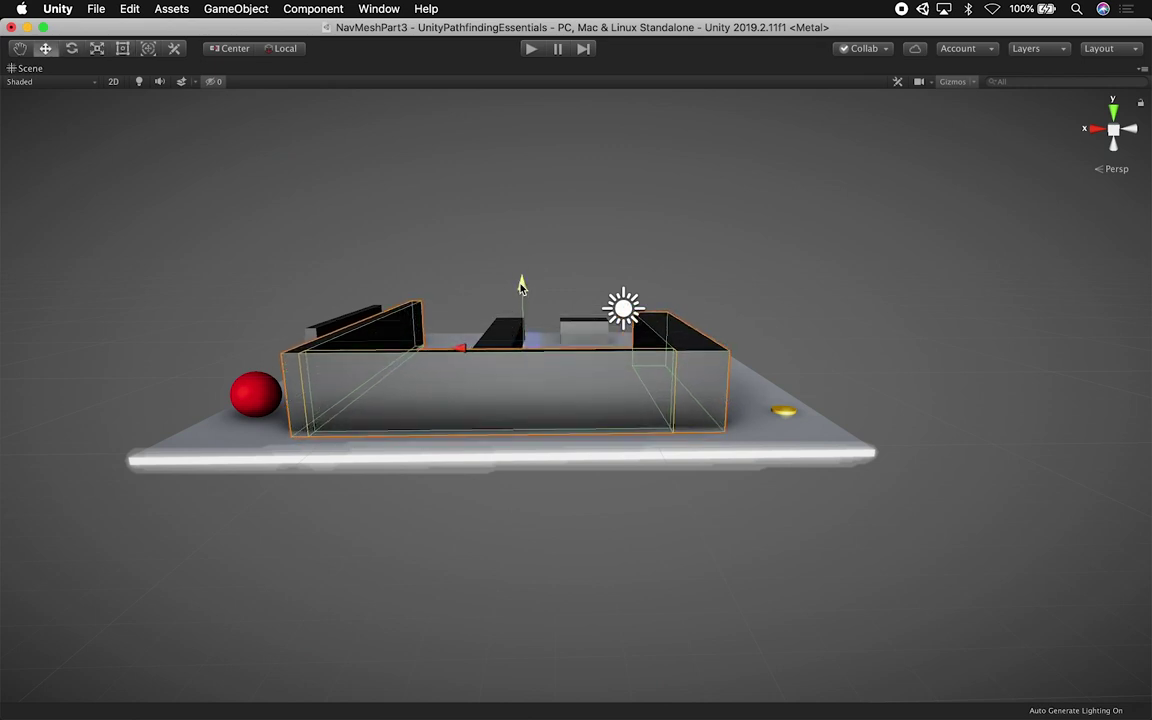
{"action": "left_click", "coordinate": [449, 237]}
Move the red Player sphere along Z towards the floor's extended edge
{"action": "left_click_drag", "start_coordinate": [449, 237], "coordinate": [366, 424], "text": "alt"}
{"action": "left_click", "coordinate": [682, 450]}
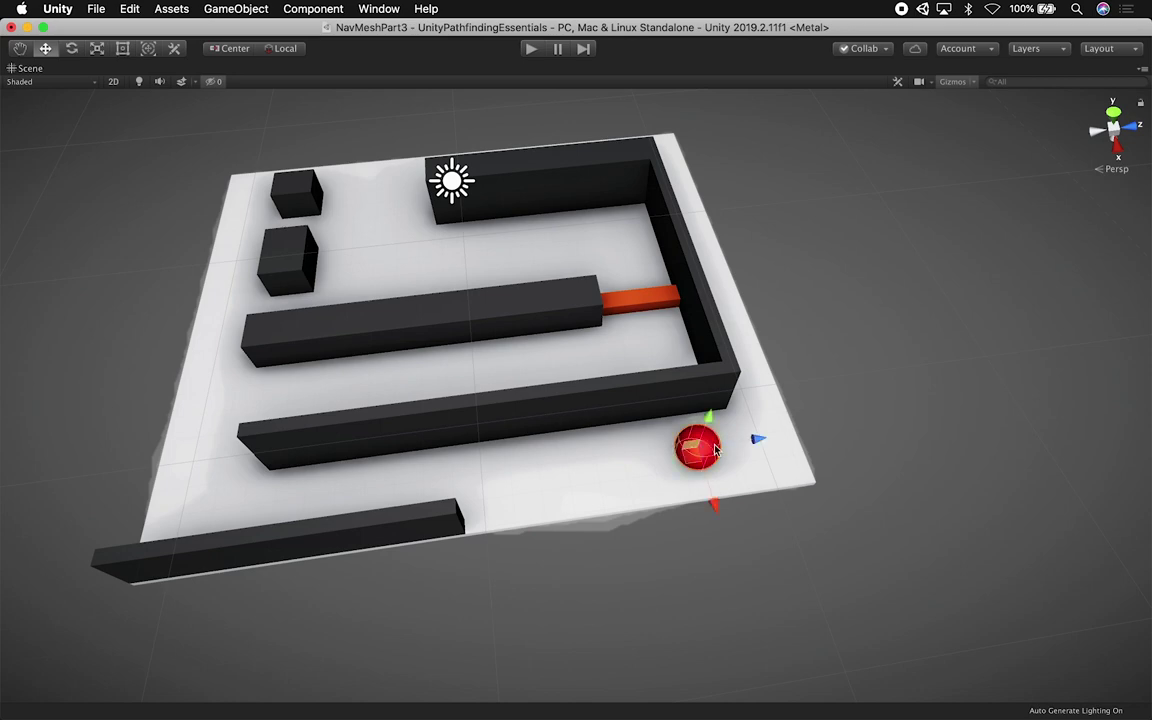
{"action": "left_click_drag", "start_coordinate": [764, 442], "coordinate": [754, 452]}
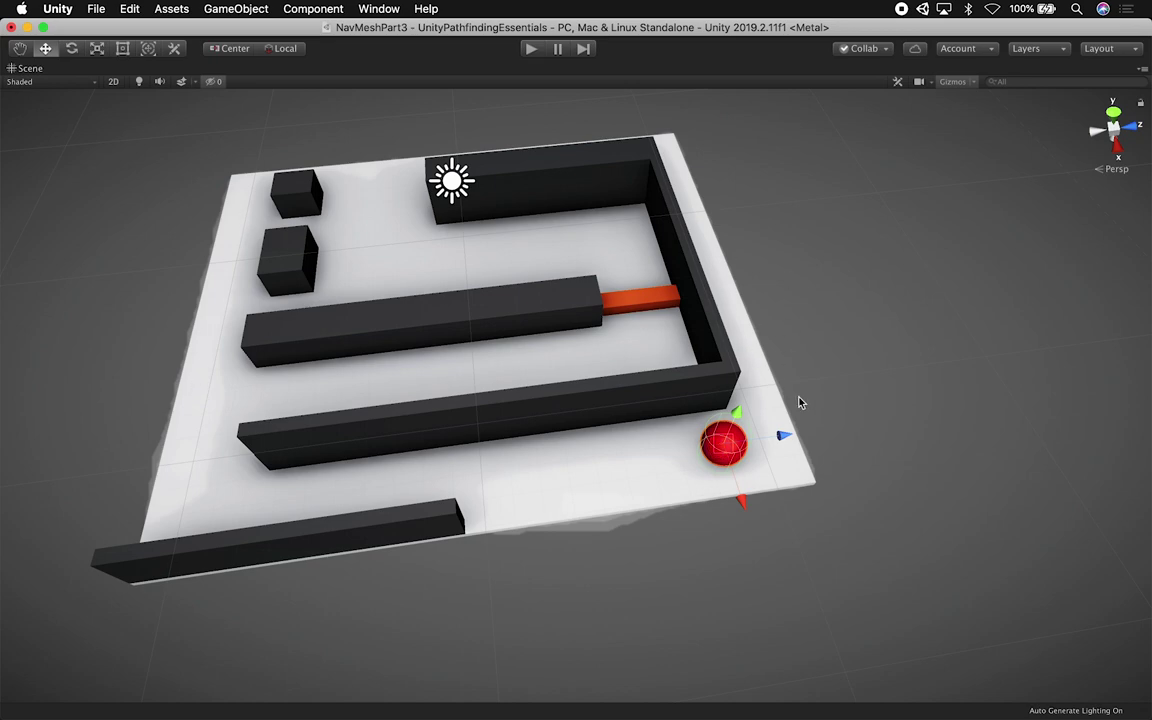
Restore the full editor layout, add a 3D Cylinder under Geometry and place it above OffsetLinkSource in the hierarchy
{"action": "key", "text": "shift+space"}
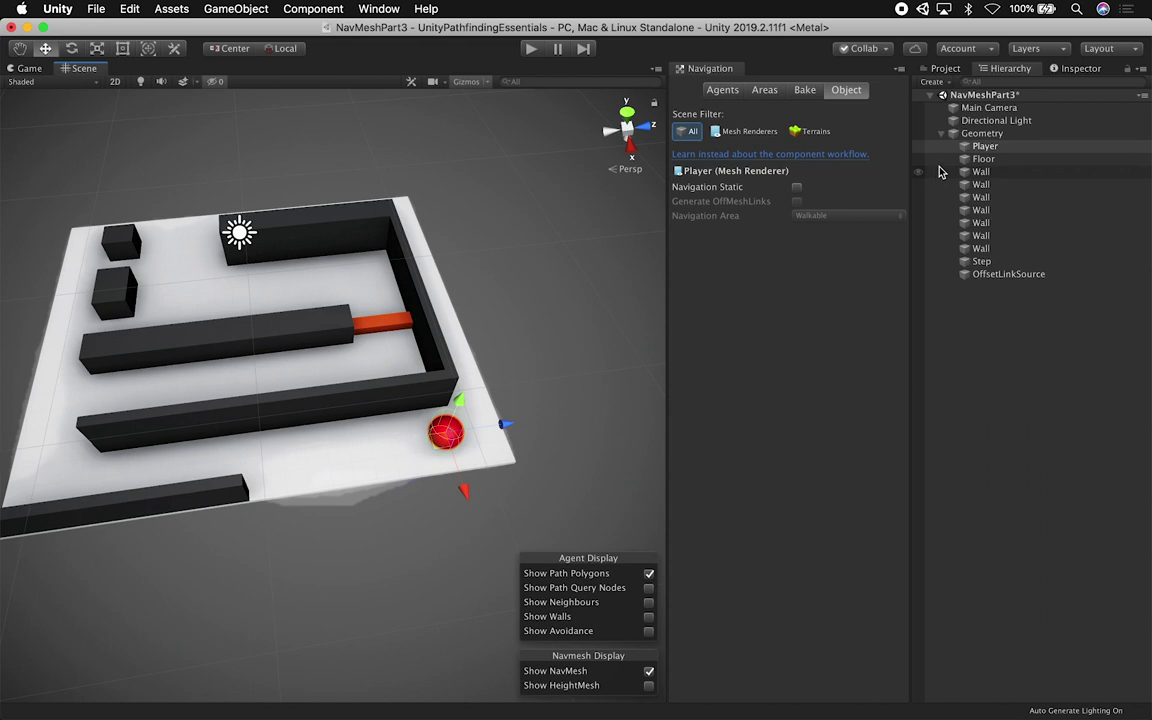
{"action": "left_click", "coordinate": [982, 134]}
{"action": "right_click", "coordinate": [982, 134]}
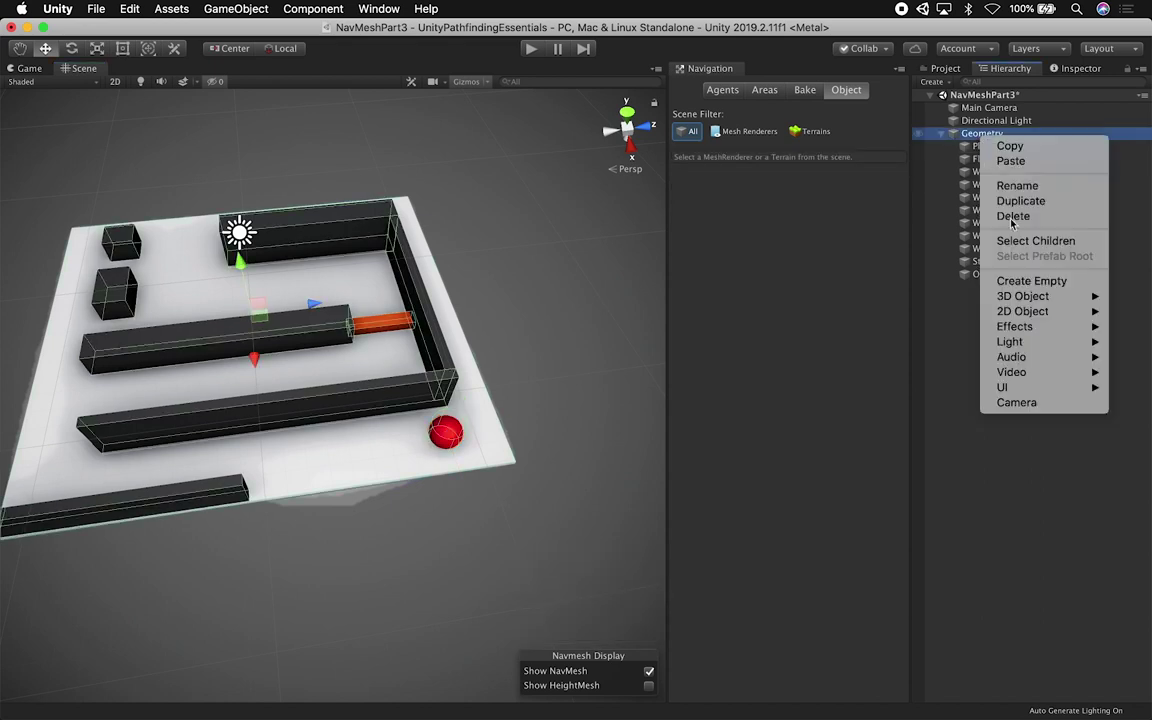
{"action": "mouse_move", "coordinate": [1012, 296]}
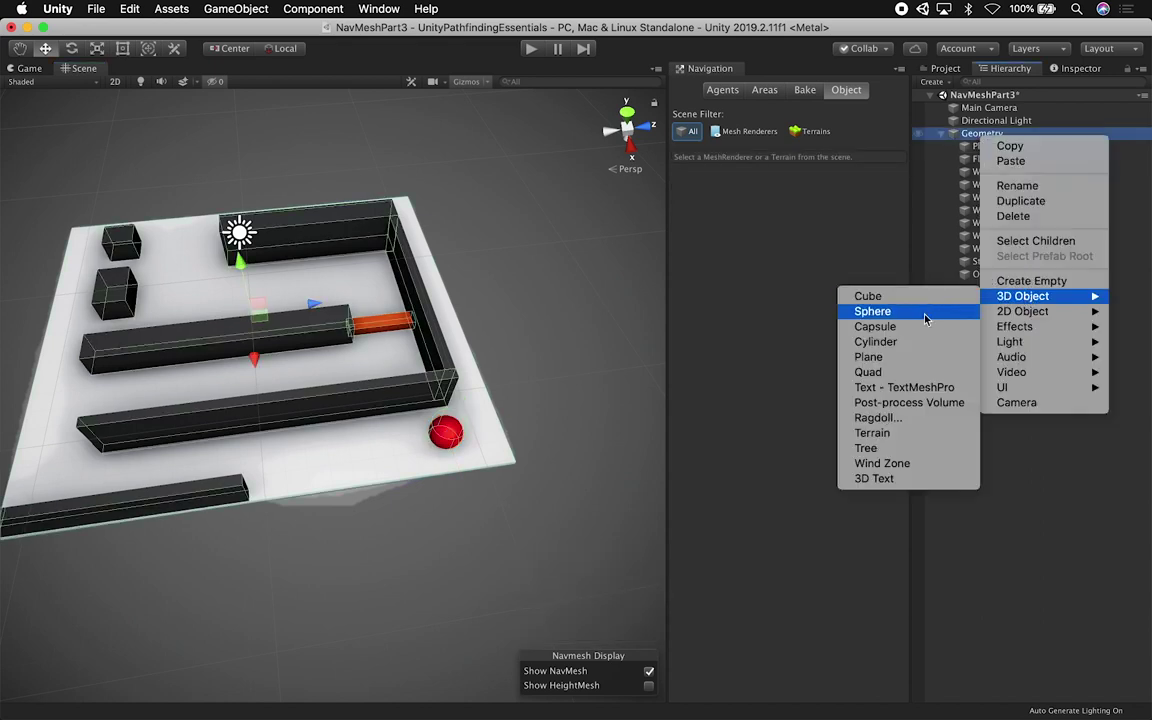
{"action": "left_click", "coordinate": [910, 341]}
{"action": "mouse_move", "coordinate": [990, 290]}
{"action": "left_mouse_down"}
{"action": "mouse_move", "coordinate": [975, 276]}
{"action": "mouse_move", "coordinate": [985, 268]}
{"action": "left_mouse_up"}
Flatten the cylinder into a disc and place it on the open floor beyond the free ends of the long walls
{"action": "left_click_drag", "start_coordinate": [292, 329], "coordinate": [283, 357], "text": "alt"}
{"action": "middle_click_drag", "start_coordinate": [283, 357], "coordinate": [381, 319]}
{"action": "left_click_drag", "start_coordinate": [344, 331], "coordinate": [251, 402]}
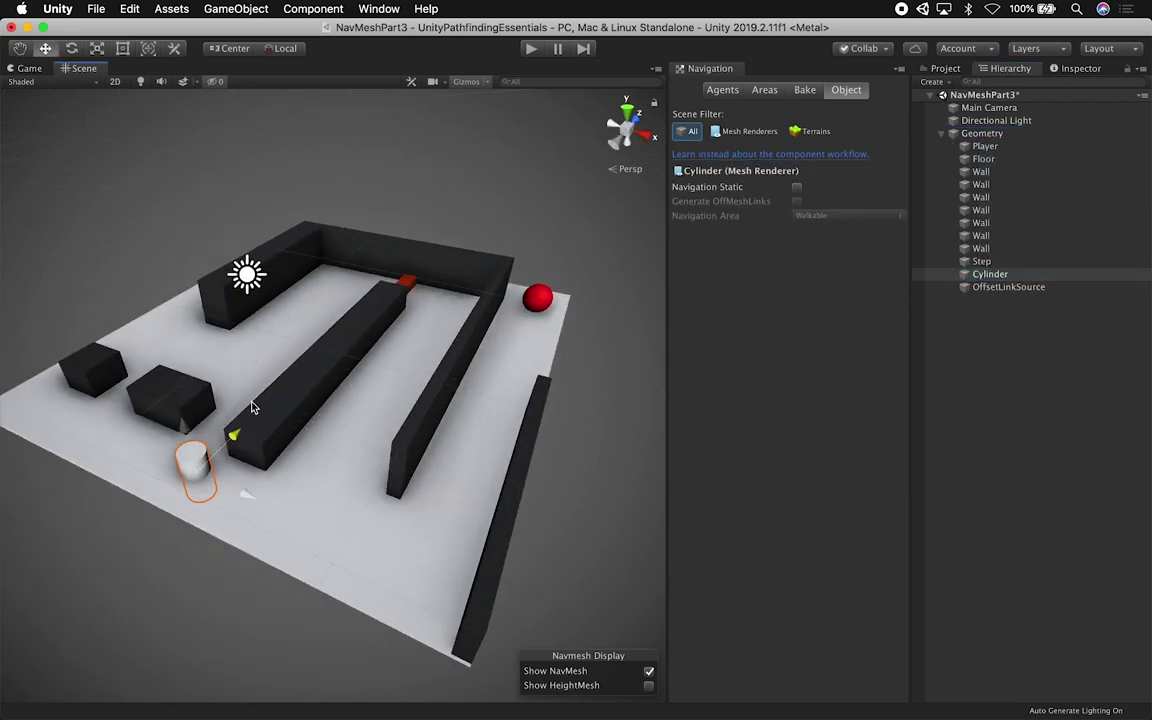
{"action": "key", "text": "r"}
{"action": "mouse_move", "coordinate": [183, 424]}
{"action": "left_mouse_down"}
{"action": "mouse_move", "coordinate": [185, 467]}
{"action": "mouse_move", "coordinate": [181, 419]}
{"action": "left_mouse_up"}
{"action": "key", "text": "w"}
{"action": "left_click_drag", "start_coordinate": [243, 486], "coordinate": [337, 519]}
{"action": "left_click_drag", "start_coordinate": [326, 526], "coordinate": [250, 538], "text": "alt"}
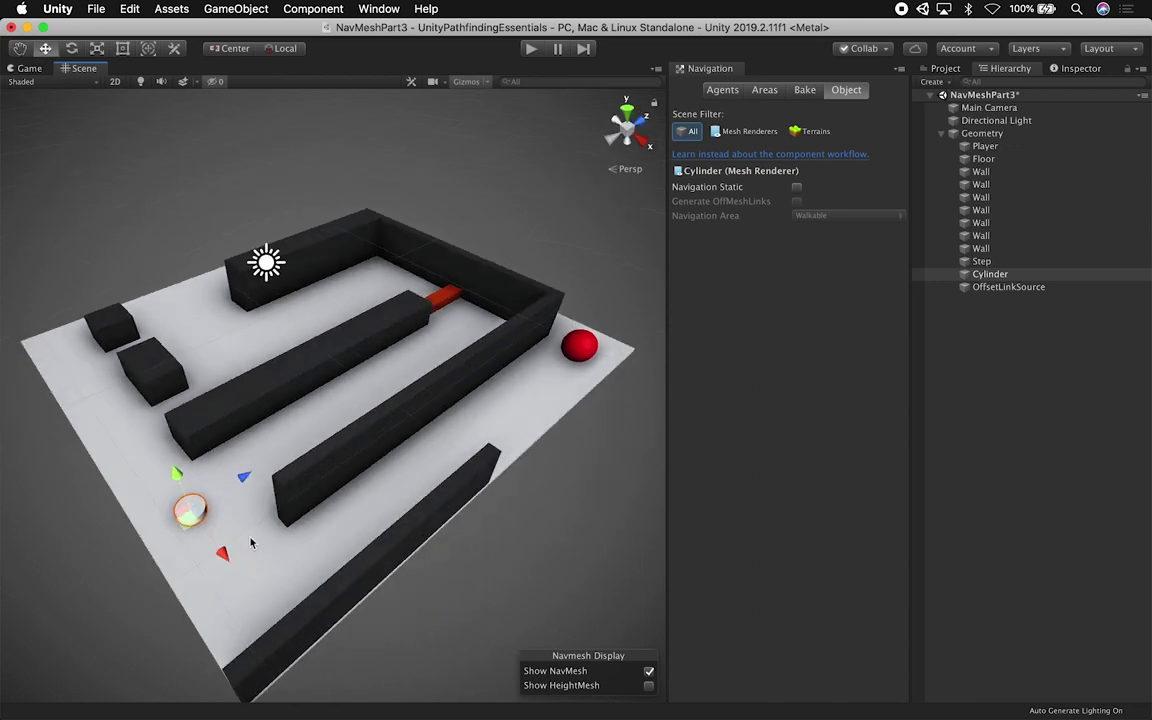
{"action": "left_click_drag", "start_coordinate": [283, 485], "coordinate": [610, 420], "text": "alt"}
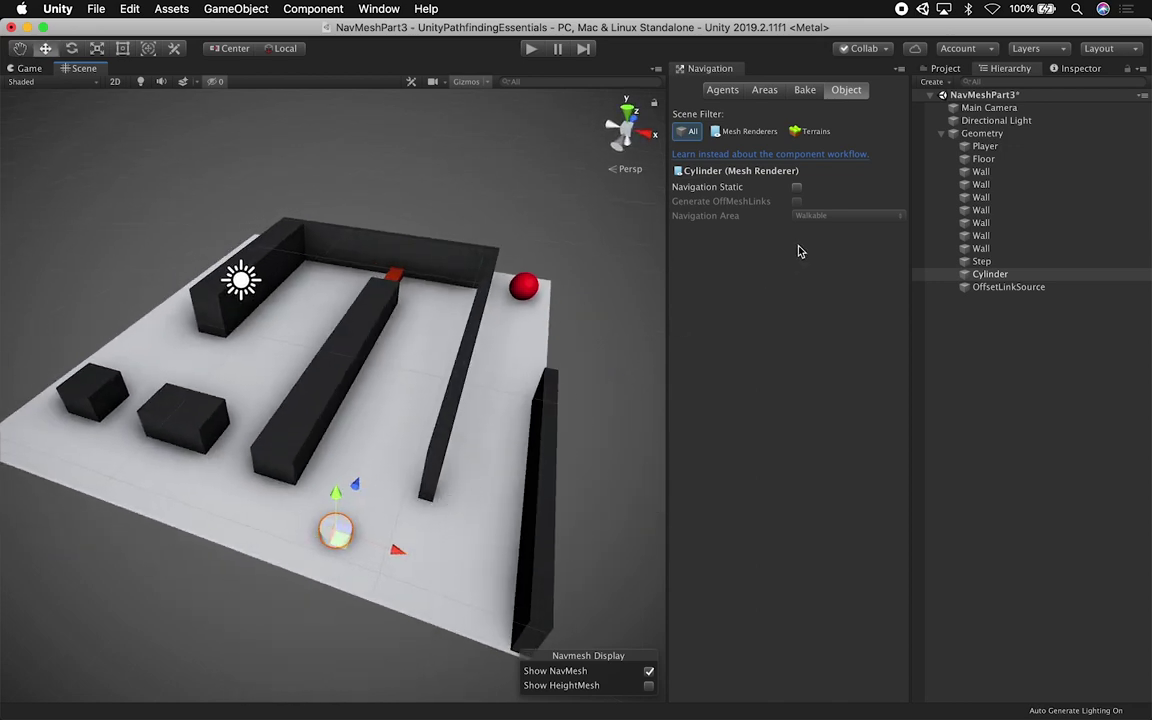
Rename the Cylinder object as PatrolPoint
{"action": "left_click", "coordinate": [1005, 276]}
{"action": "key", "text": "Return"}
{"action": "type", "text": "Patr"}
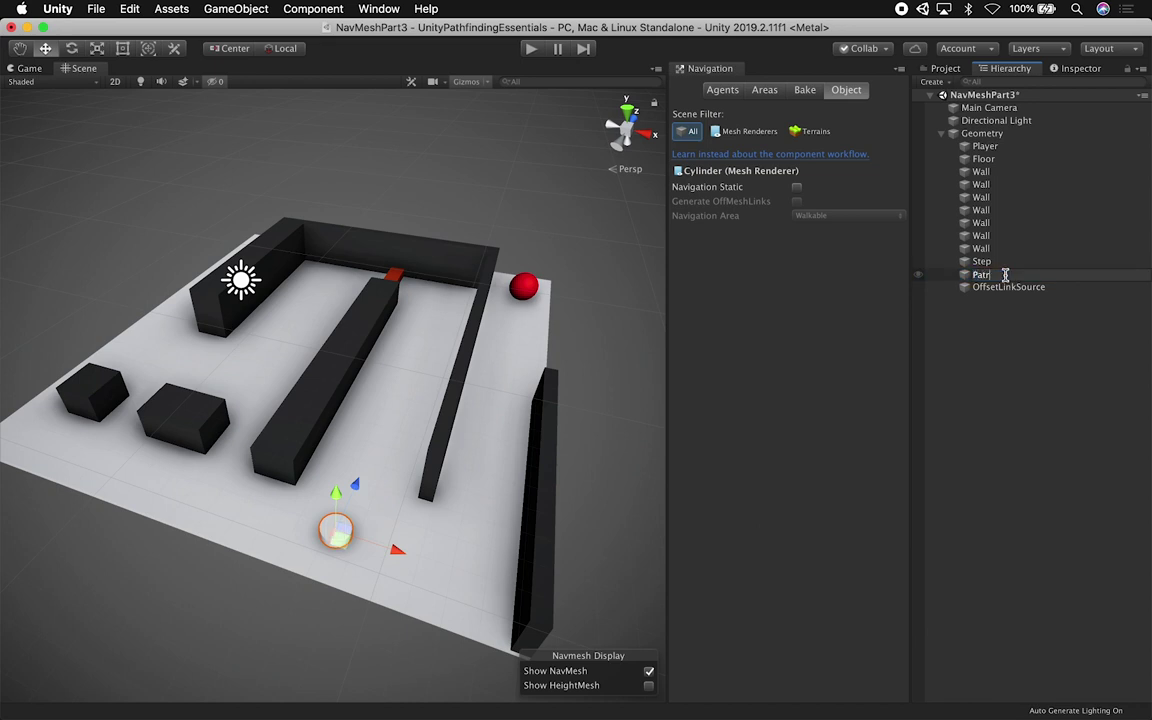
{"action": "type", "text": "olPoint"}
{"action": "key", "text": "Return"}
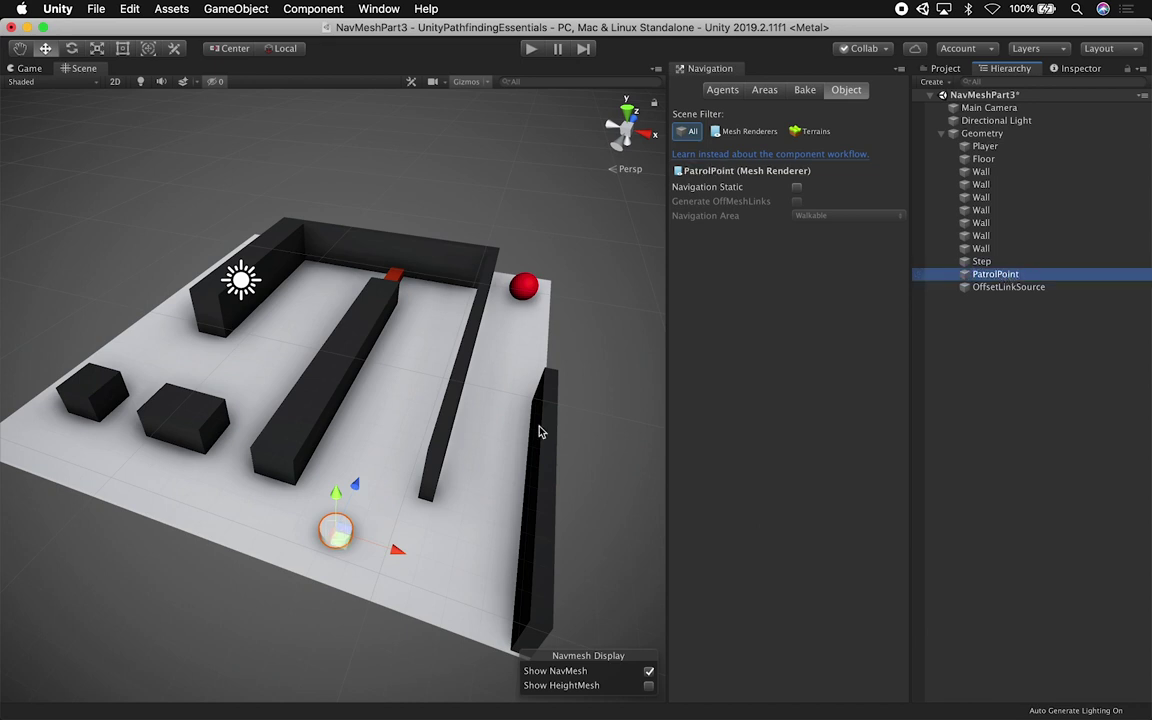
{"action": "left_click_drag", "start_coordinate": [434, 524], "coordinate": [426, 432], "text": "alt"}
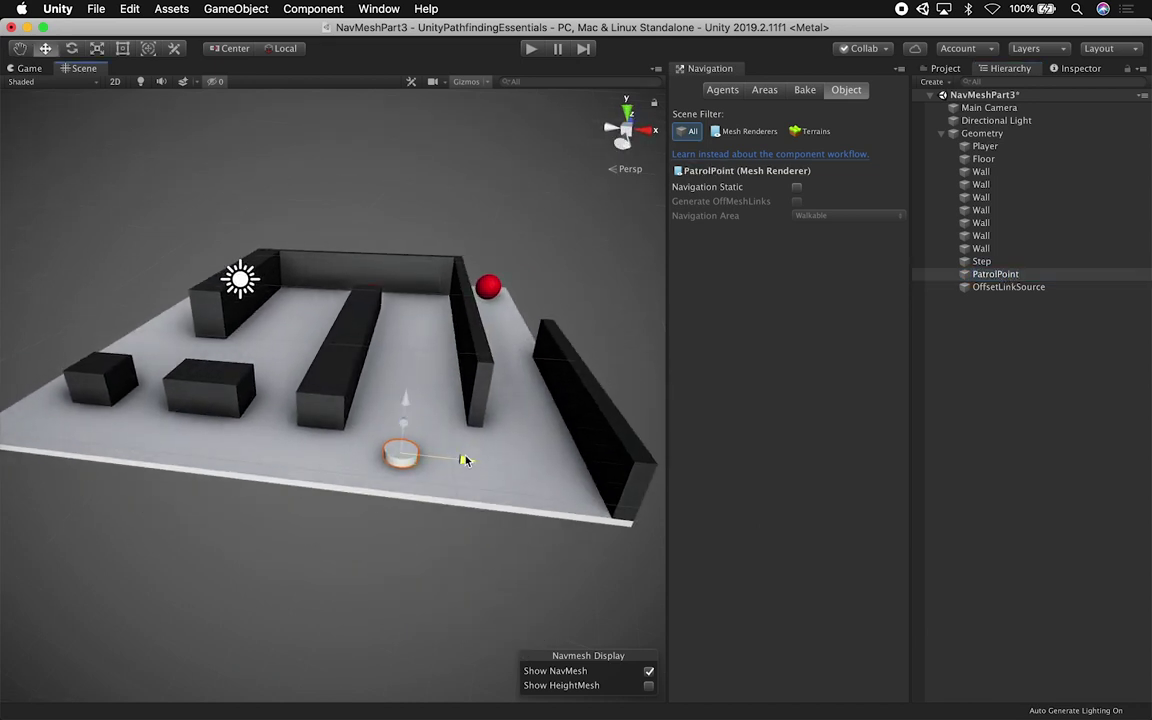
Open the project's Materials folder
{"action": "left_click", "coordinate": [945, 69]}
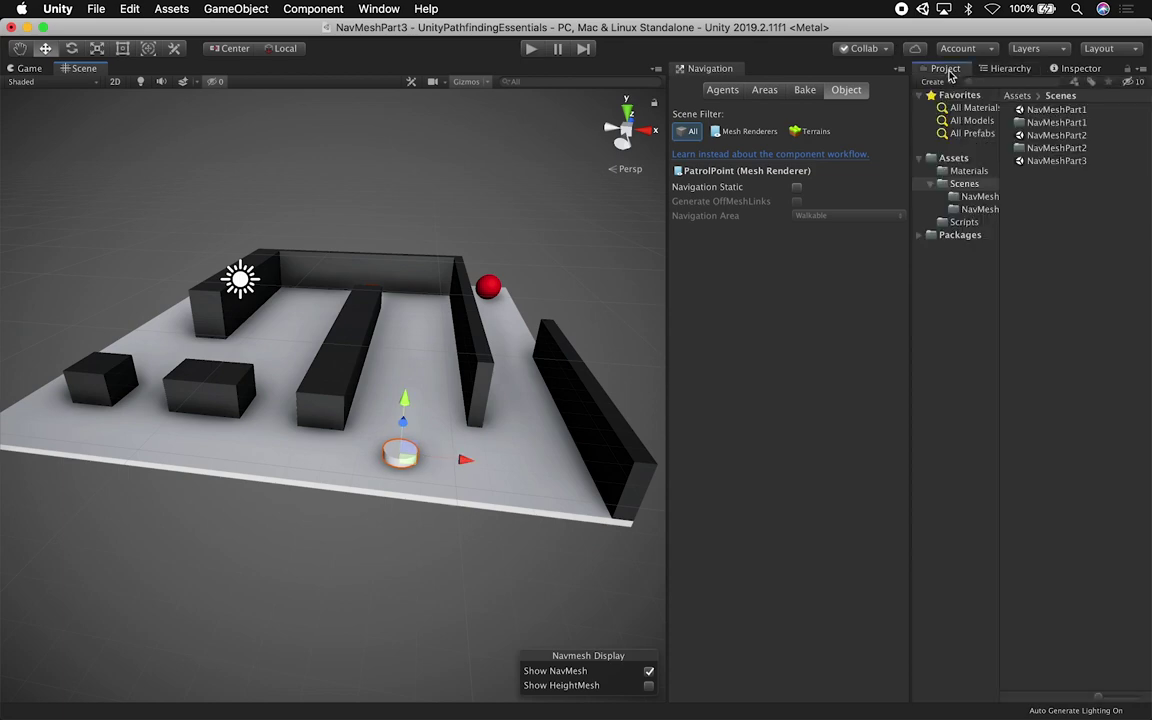
{"action": "left_click_drag", "start_coordinate": [507, 327], "coordinate": [300, 420], "text": "alt"}
{"action": "left_click", "coordinate": [962, 171]}
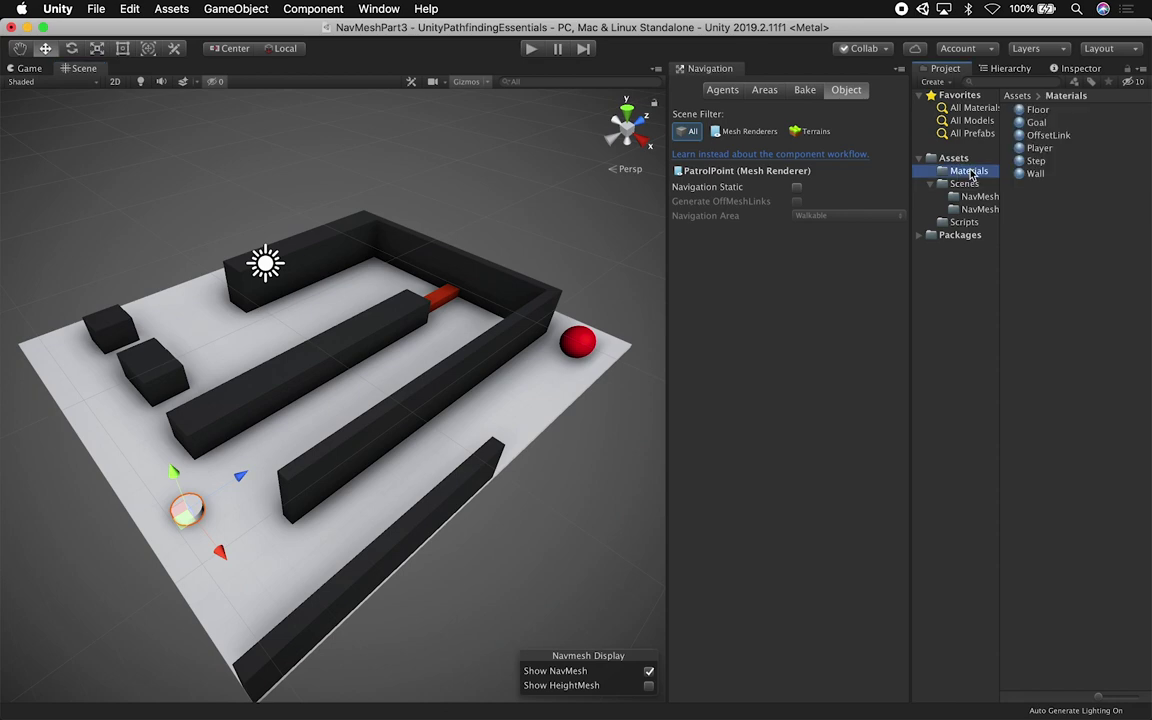
{"action": "right_click", "coordinate": [962, 171]}
{"action": "mouse_move", "coordinate": [850, 176]}
{"action": "mouse_move", "coordinate": [722, 157]}
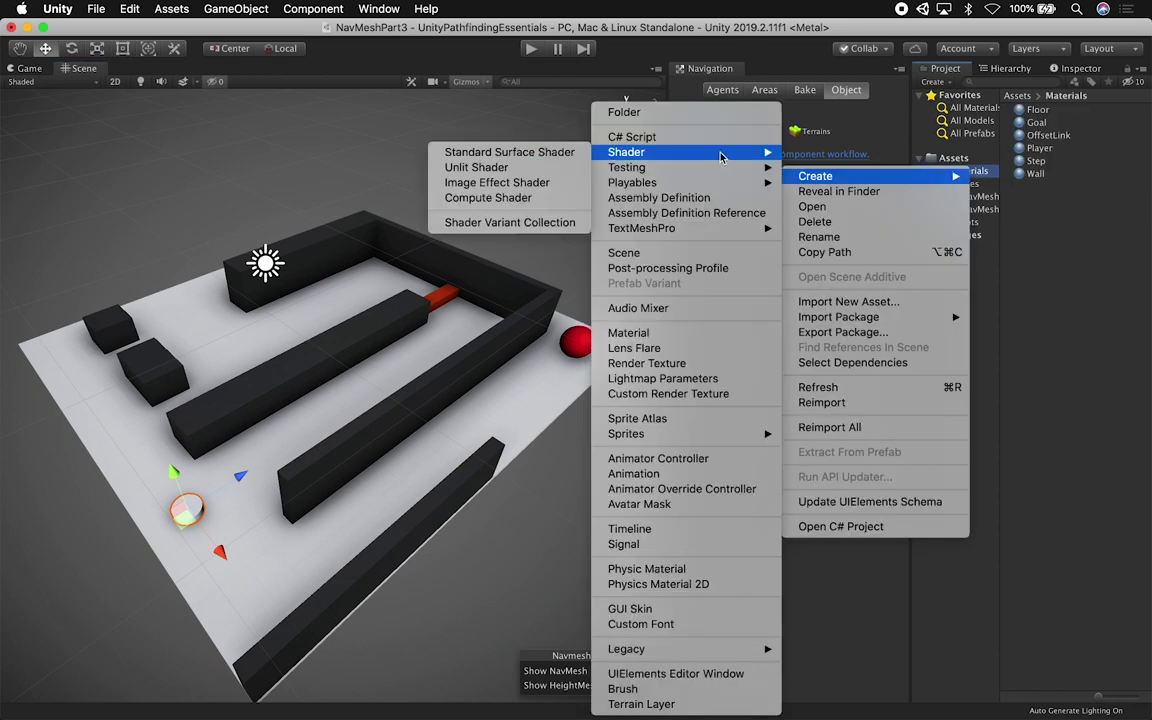
{"action": "left_click", "coordinate": [628, 332]}
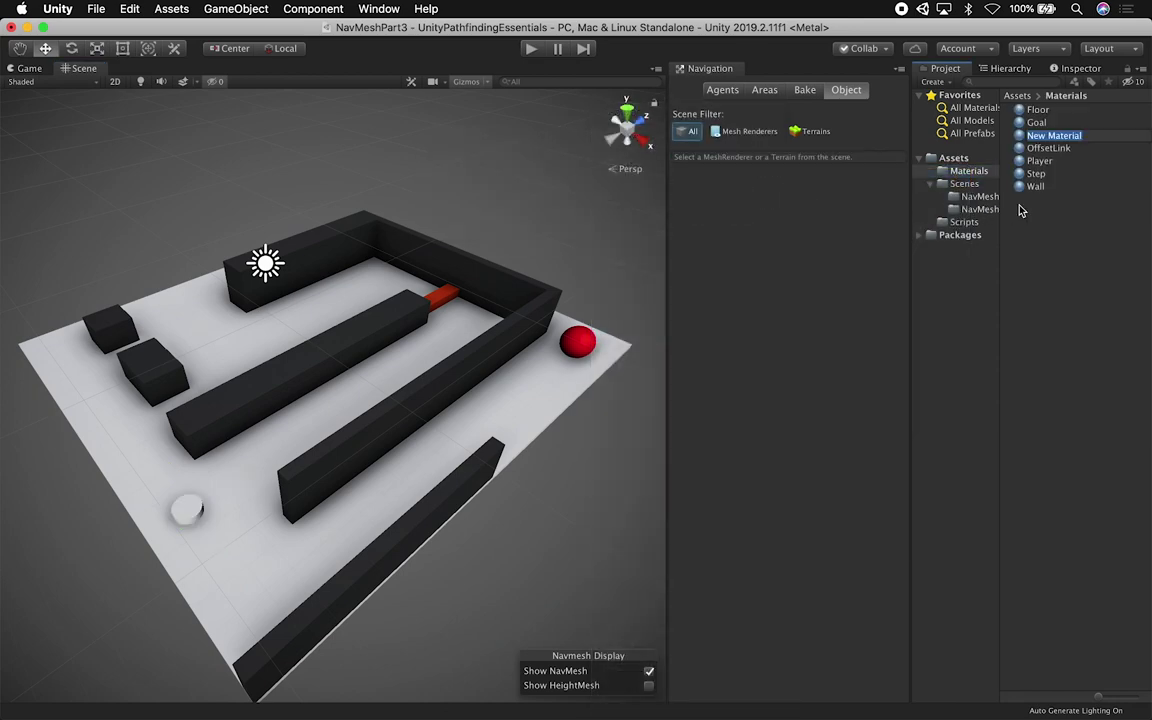
{"action": "left_click", "coordinate": [1068, 223]}
{"action": "key", "text": "super+z"}
{"action": "left_click", "coordinate": [1067, 147]}
{"action": "left_click", "coordinate": [1073, 137]}
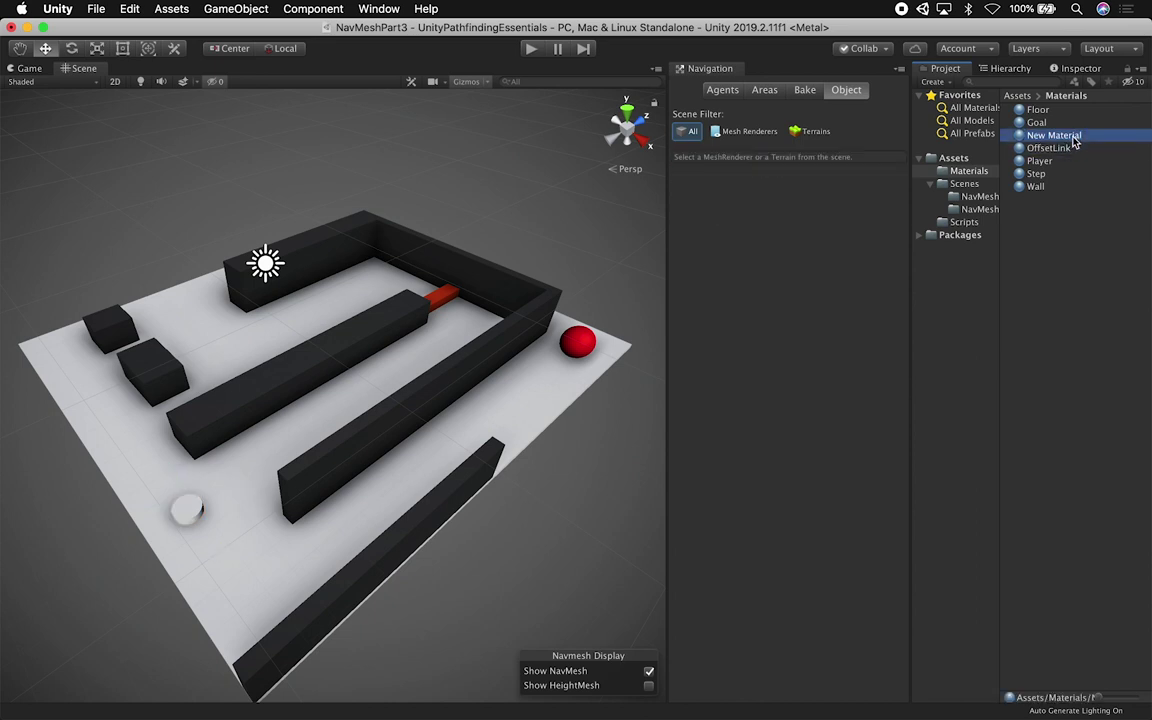
{"action": "right_click", "coordinate": [1073, 140]}
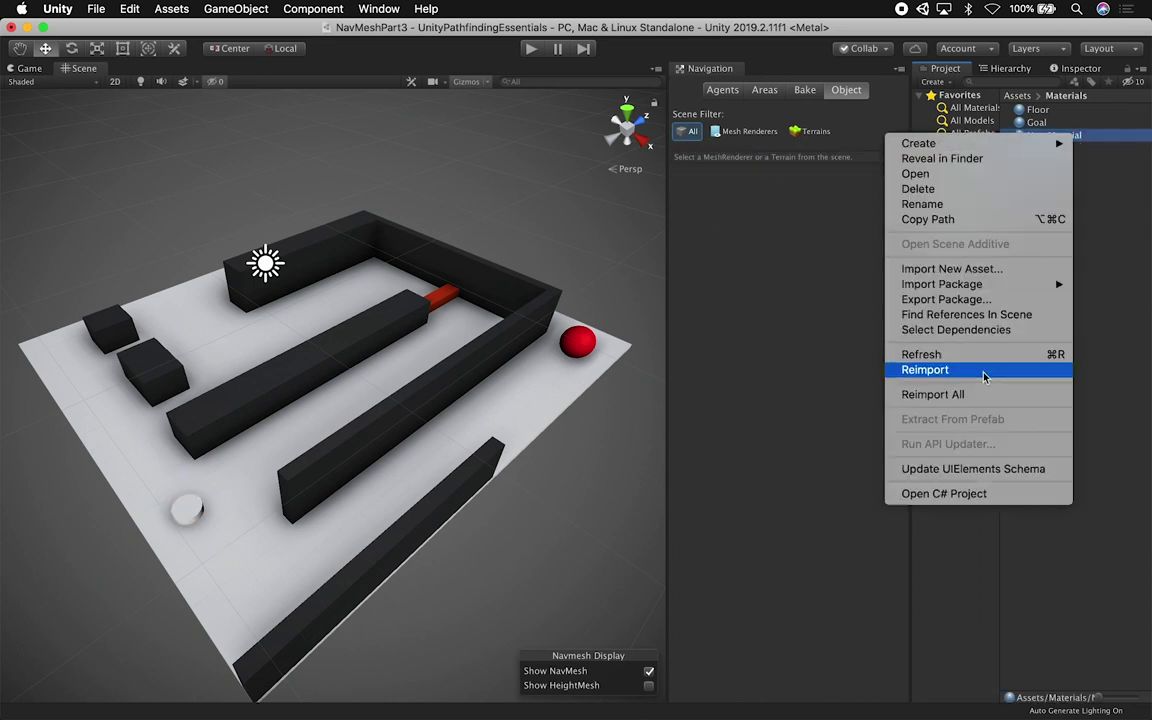
{"action": "left_click", "coordinate": [980, 188]}
{"action": "left_click", "coordinate": [696, 264]}
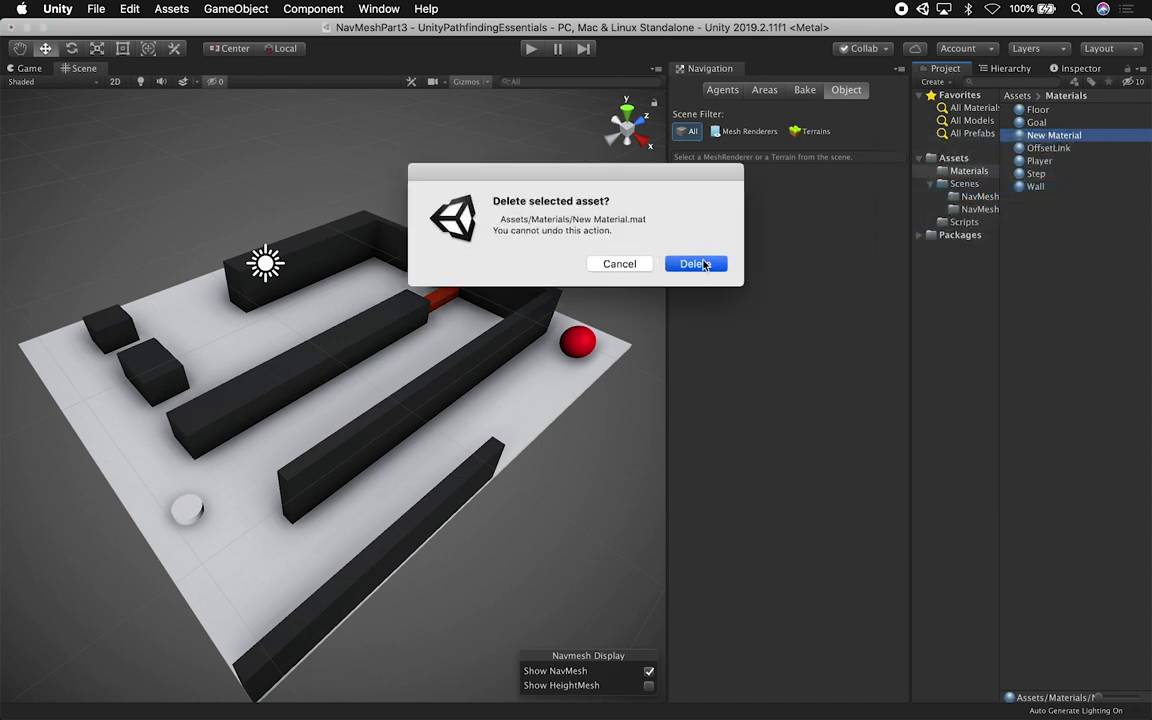
Duplicate the OffsetLink material and name the copy PatrolPoint
{"action": "left_click", "coordinate": [1044, 135]}
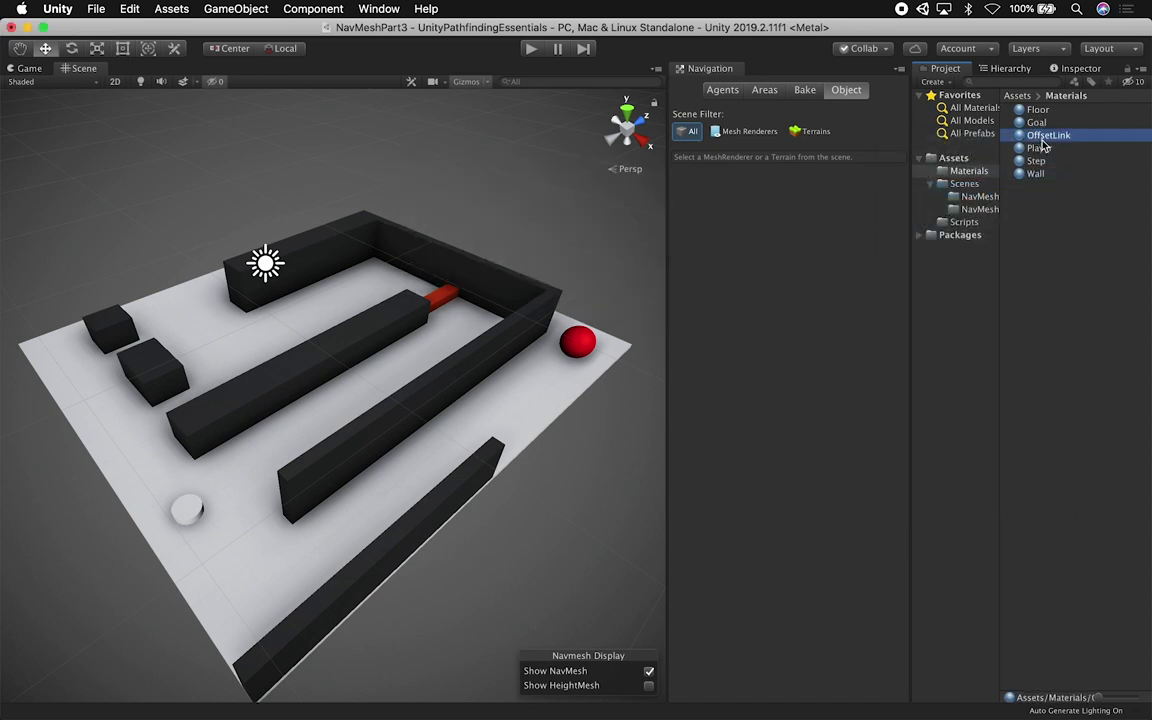
{"action": "key", "text": "super+d"}
{"action": "key", "text": "Return"}
{"action": "type", "text": "PatrolPoin"}
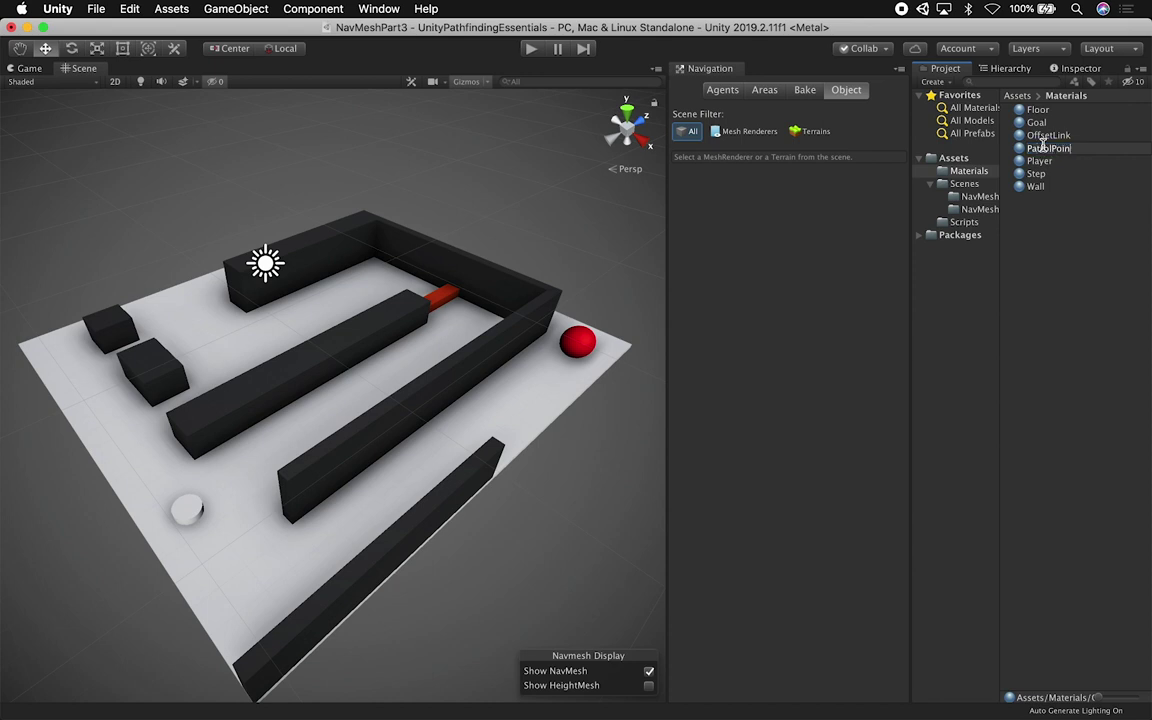
{"action": "type", "text": "t"}
{"action": "key", "text": "Return"}
Dock the Project window below the Hierarchy and apply the PatrolPoint material to the PatrolPoint object
{"action": "left_click_drag", "start_coordinate": [946, 69], "coordinate": [1024, 530]}
{"action": "left_click_drag", "start_coordinate": [1008, 487], "coordinate": [1005, 274]}
Flatten the PatrolPoint disc further and lower it onto the floor surface
{"action": "left_click", "coordinate": [997, 280]}
{"action": "key", "text": "f"}
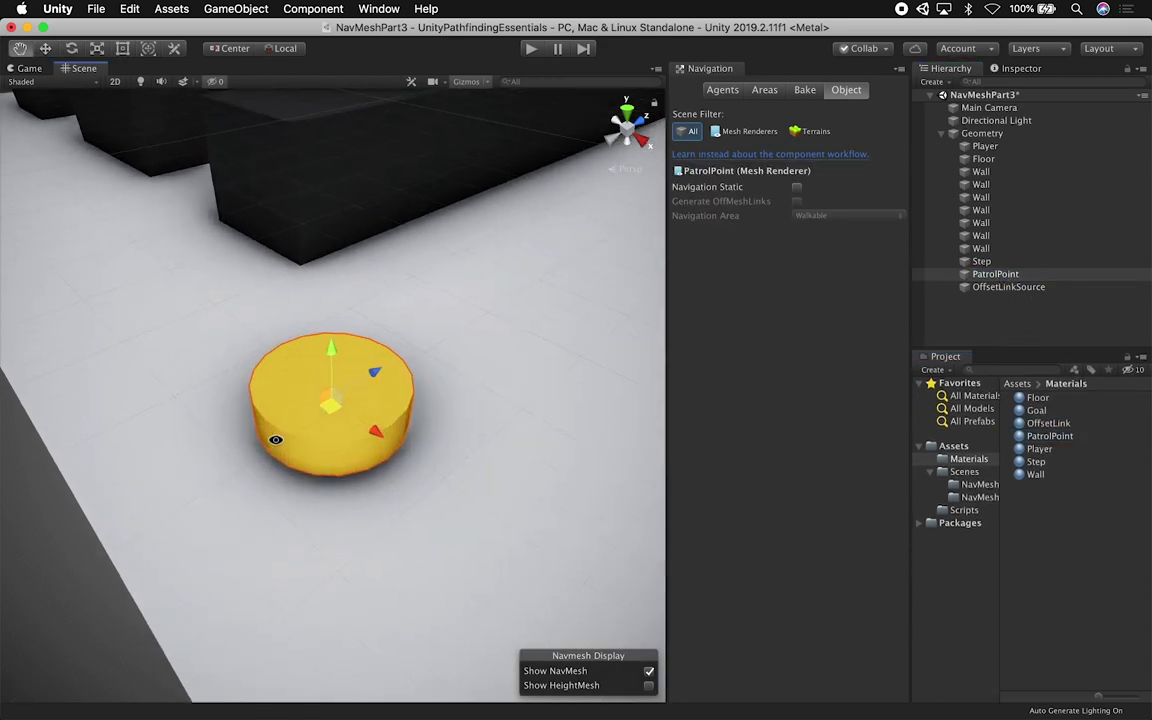
{"action": "key", "text": "r"}
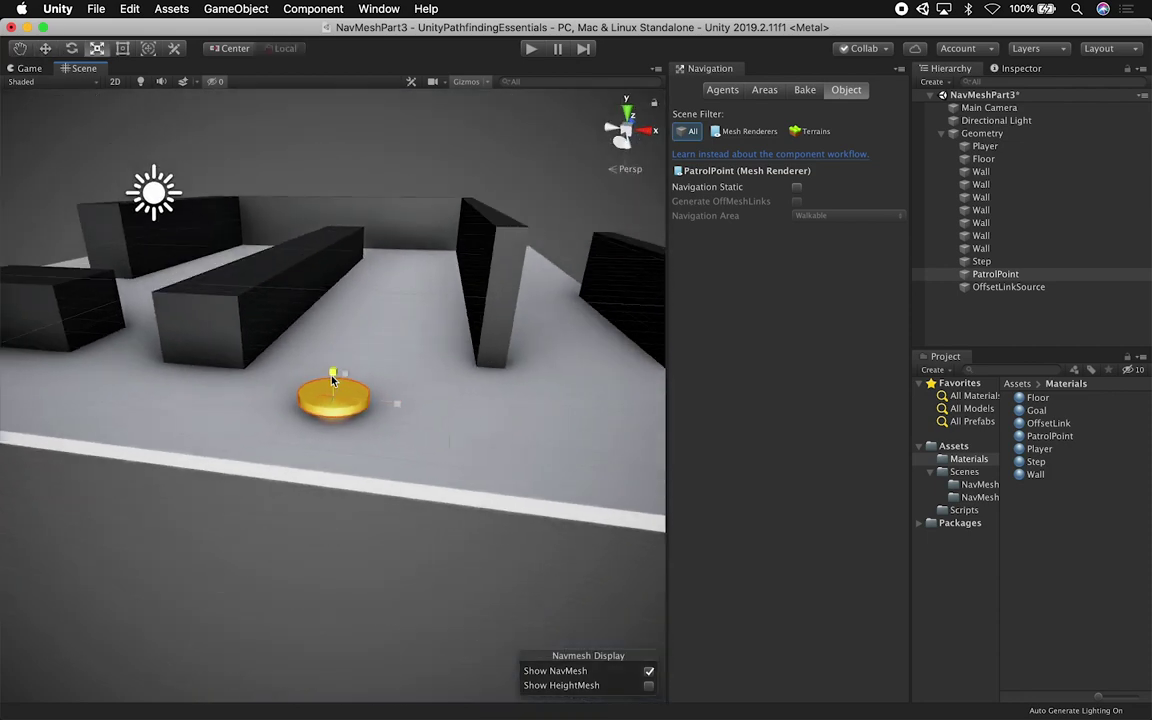
{"action": "key", "text": "w"}
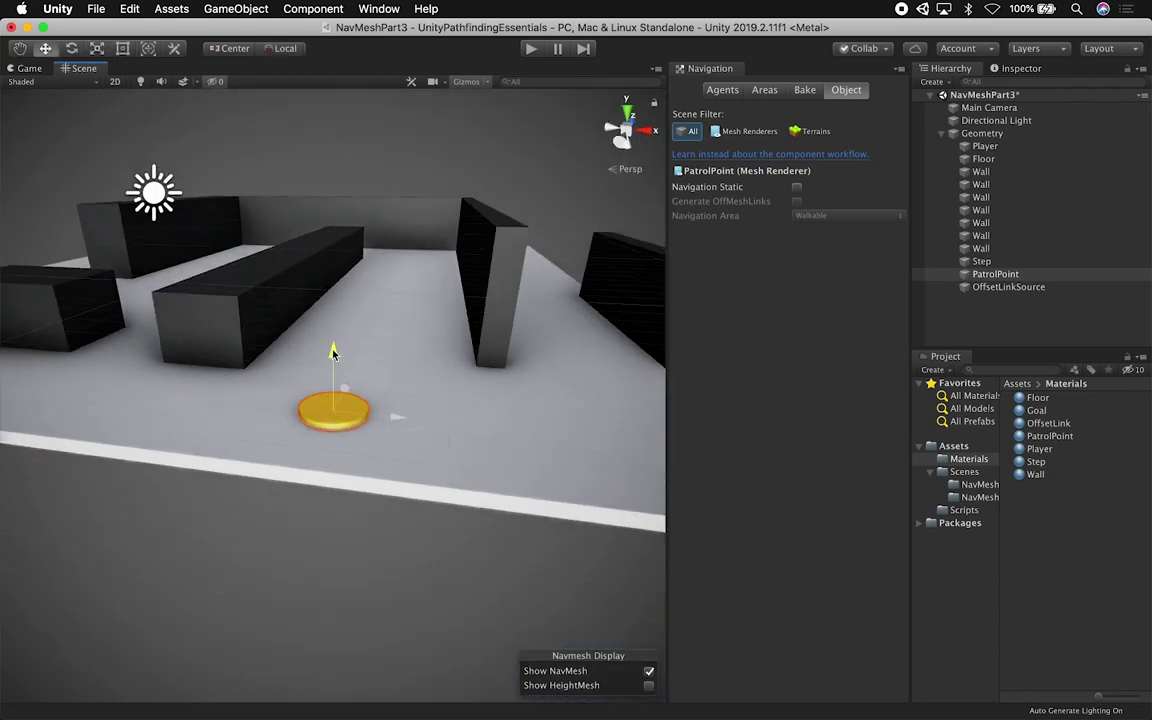
{"action": "left_click", "coordinate": [278, 506]}
Change the PatrolPoint material's albedo color to a fully saturated blue, about 006AFF
{"action": "left_click_drag", "start_coordinate": [278, 506], "coordinate": [151, 419], "text": "alt"}
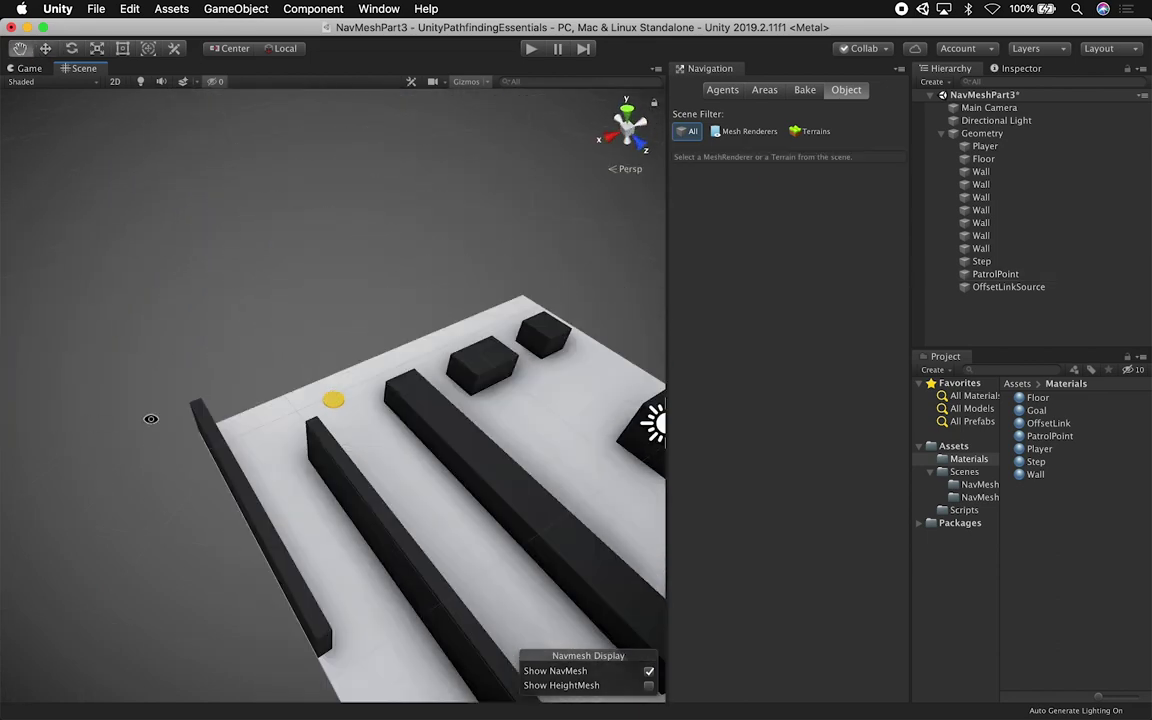
{"action": "left_click", "coordinate": [1060, 440]}
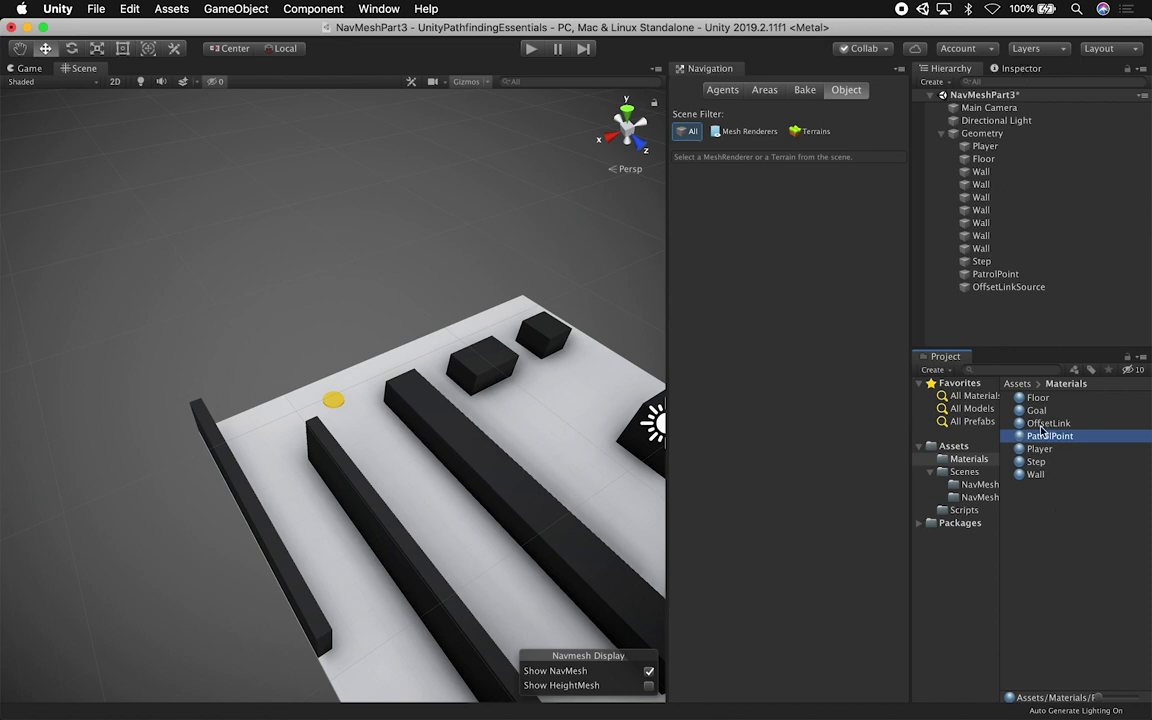
{"action": "left_click", "coordinate": [1020, 68]}
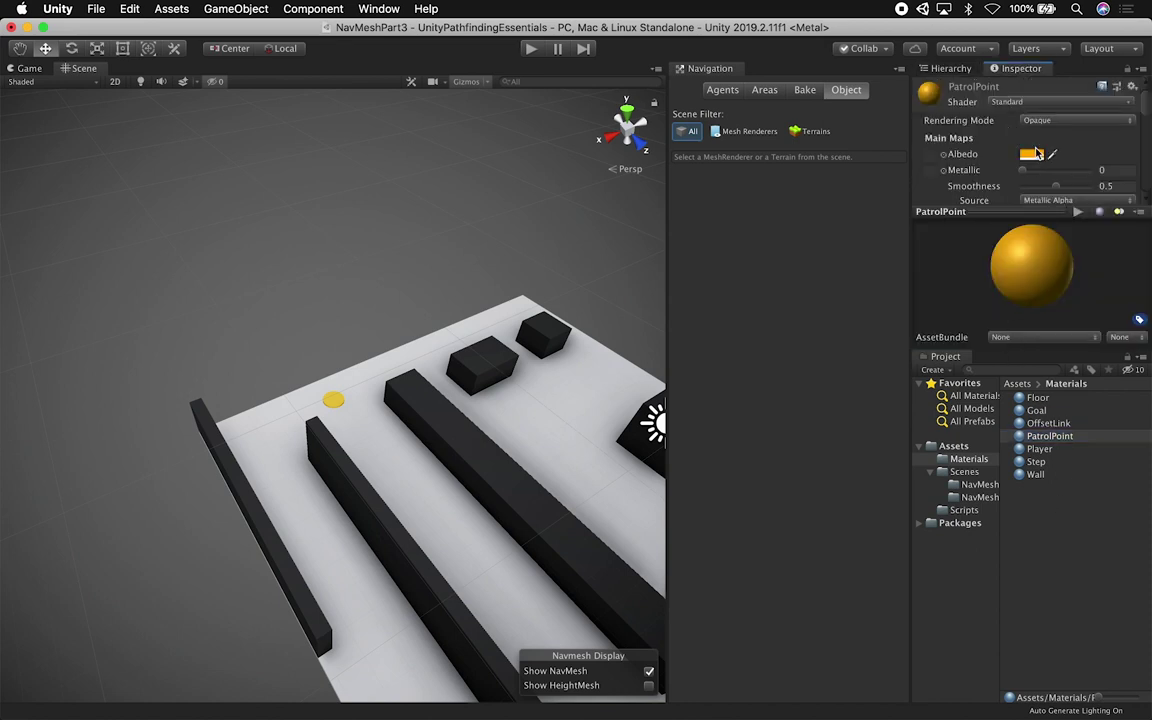
{"action": "left_click", "coordinate": [1036, 154]}
{"action": "left_click_drag", "start_coordinate": [150, 110], "coordinate": [102, 97]}
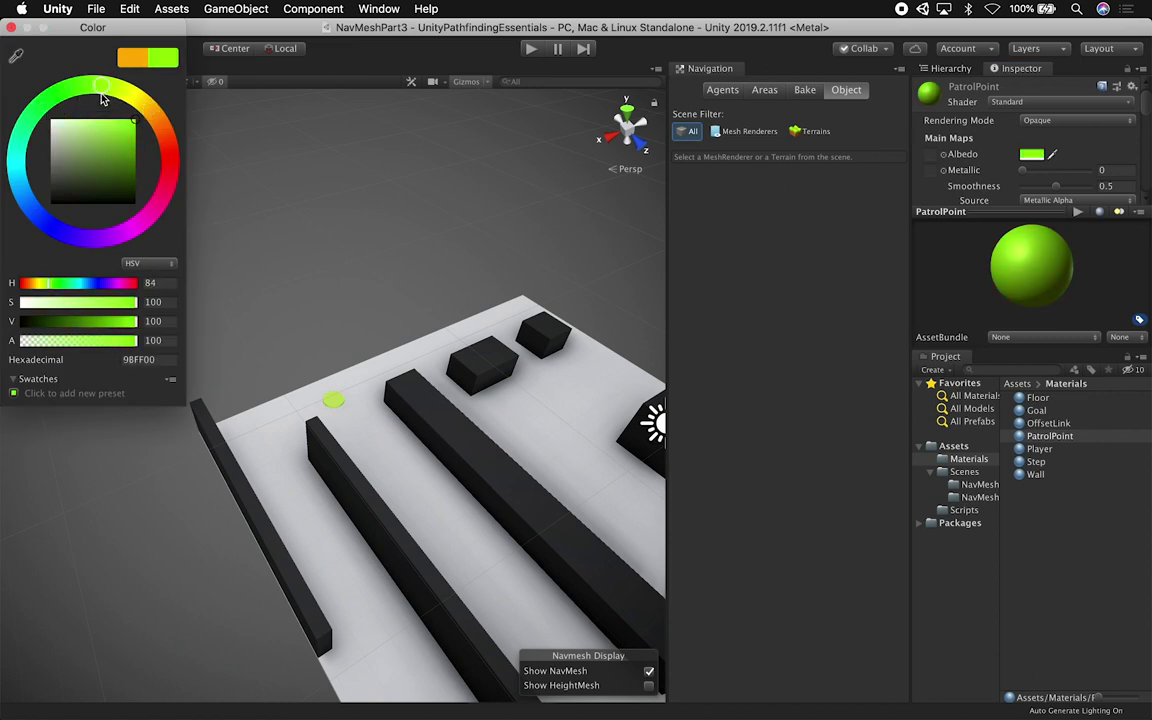
{"action": "left_click_drag", "start_coordinate": [54, 238], "coordinate": [27, 215]}
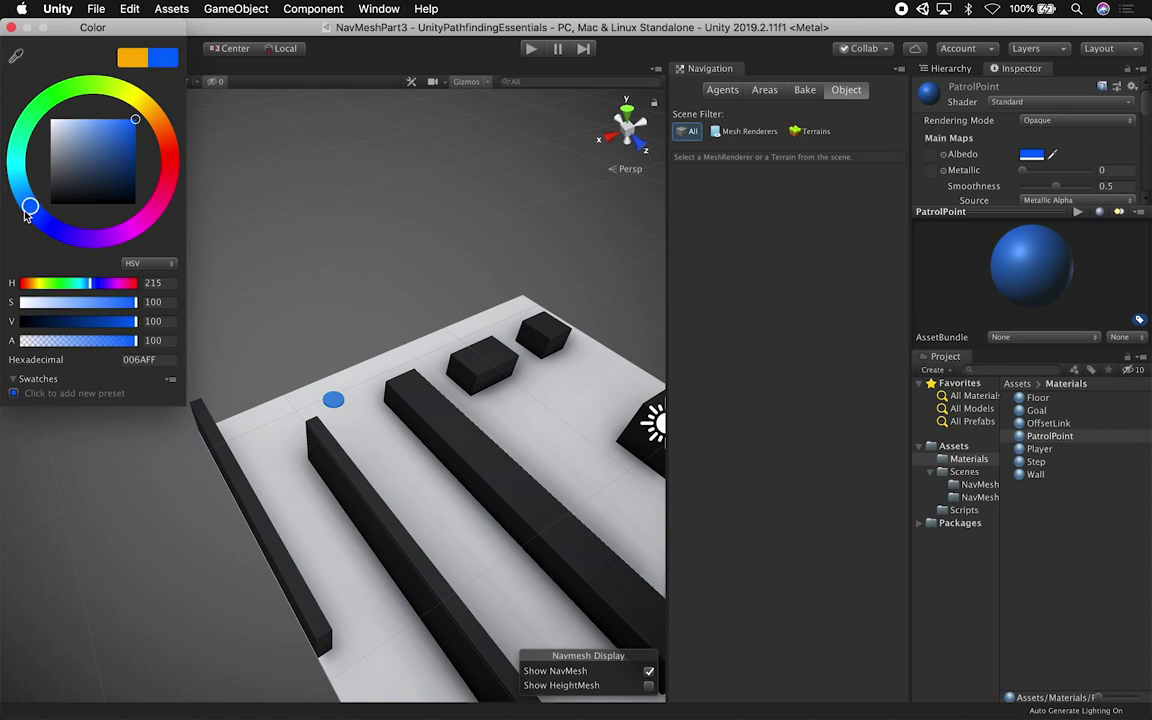
{"action": "left_click", "coordinate": [22, 37]}
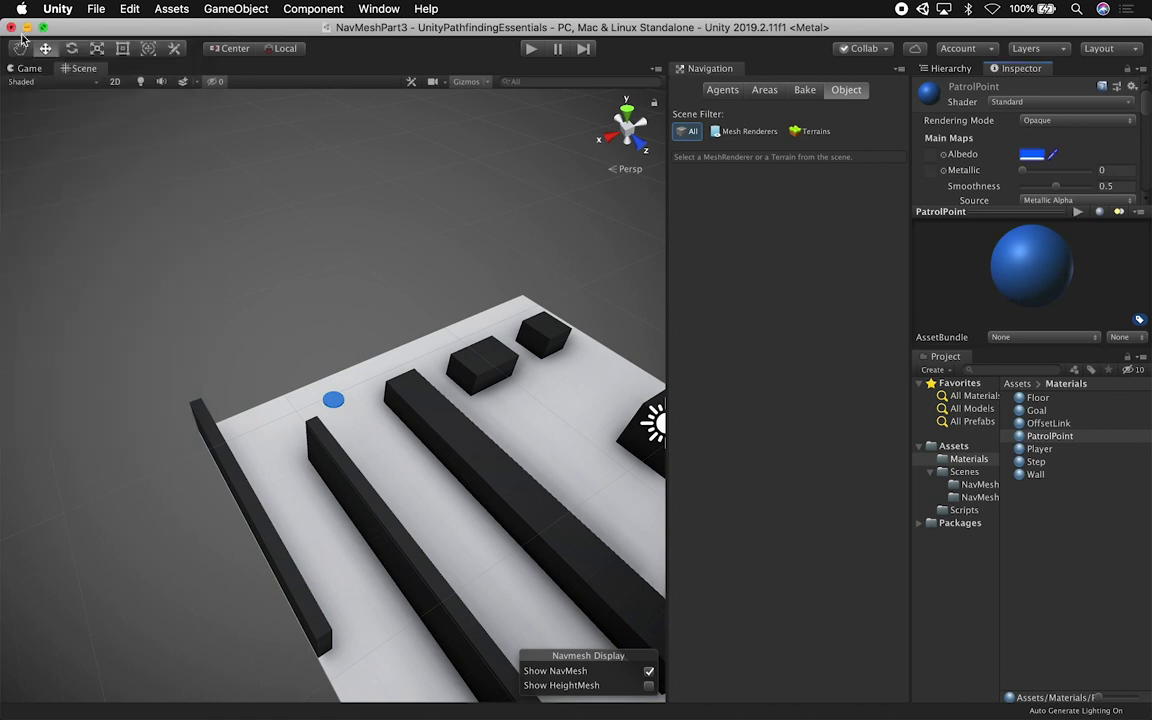
Set the PatrolPoint disc's X and Z scale to 1.5
{"action": "left_click", "coordinate": [333, 399]}
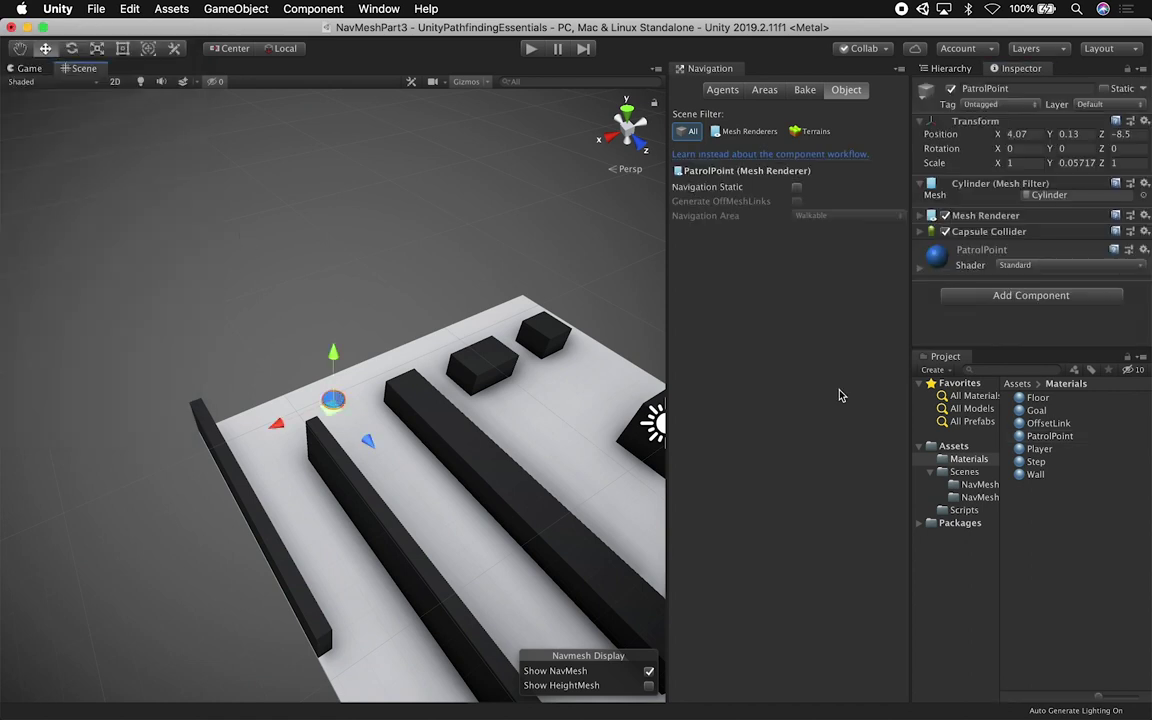
{"action": "left_click", "coordinate": [1020, 161]}
{"action": "left_click", "coordinate": [1131, 164]}
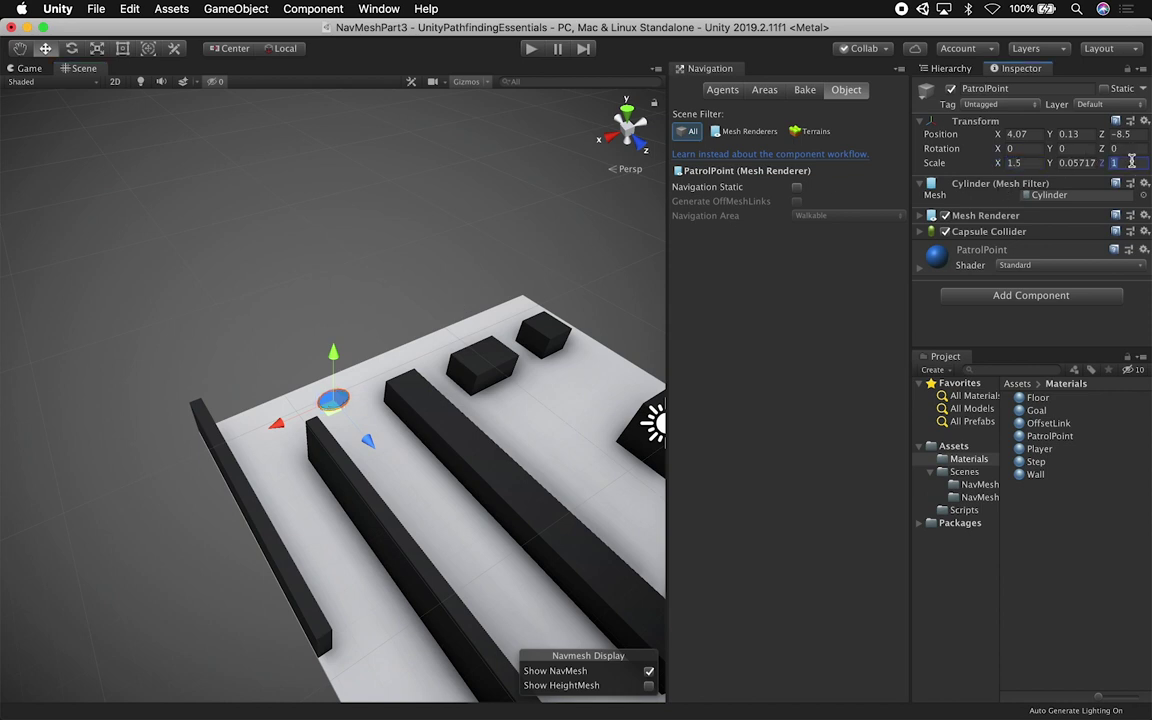
{"action": "type", "text": "1.5"}
{"action": "left_click", "coordinate": [516, 241]}
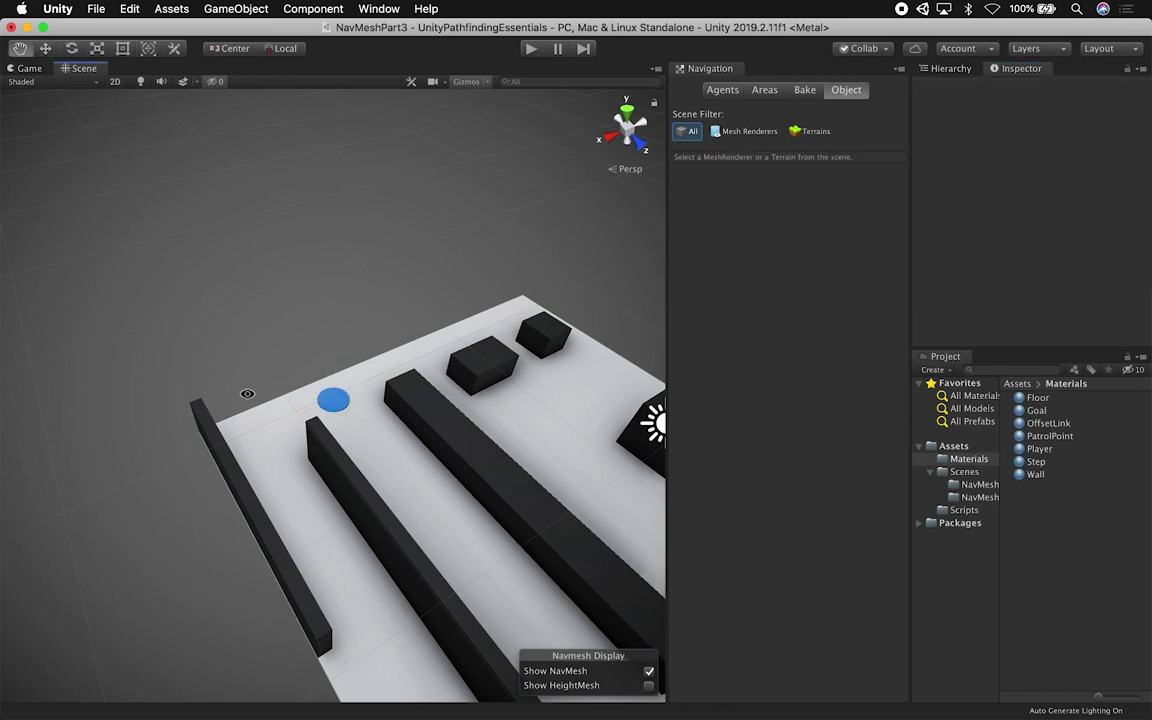
Duplicate the PatrolPoint disc and move the copy along Z to the other end of the corridor, near the orange step, at about Z 8
{"action": "left_click_drag", "start_coordinate": [247, 393], "coordinate": [710, 316], "text": "alt"}
{"action": "middle_click_drag", "start_coordinate": [607, 332], "coordinate": [531, 441], "text": "alt"}
{"action": "left_click_drag", "start_coordinate": [531, 441], "coordinate": [395, 440], "text": "alt"}
{"action": "left_click", "coordinate": [232, 453]}
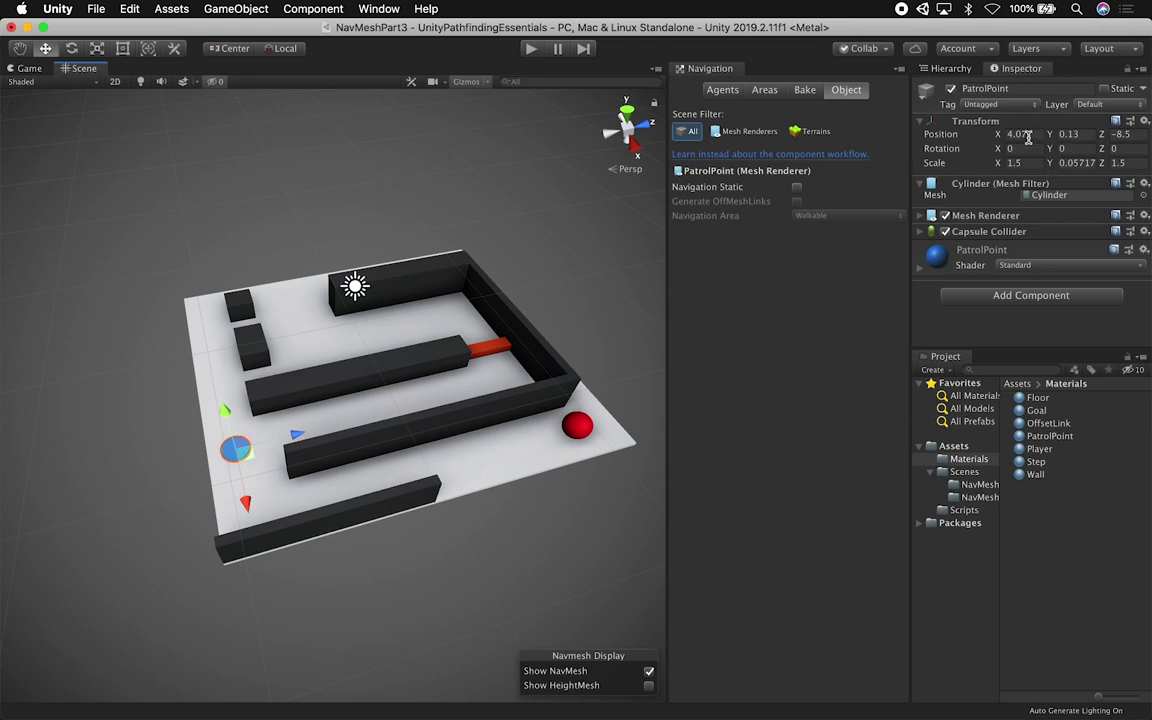
{"action": "left_click_drag", "start_coordinate": [368, 411], "coordinate": [474, 498], "text": "alt"}
{"action": "key", "text": "super+d"}
{"action": "left_click_drag", "start_coordinate": [398, 480], "coordinate": [540, 215]}
{"action": "left_click_drag", "start_coordinate": [540, 215], "coordinate": [336, 433], "text": "alt"}
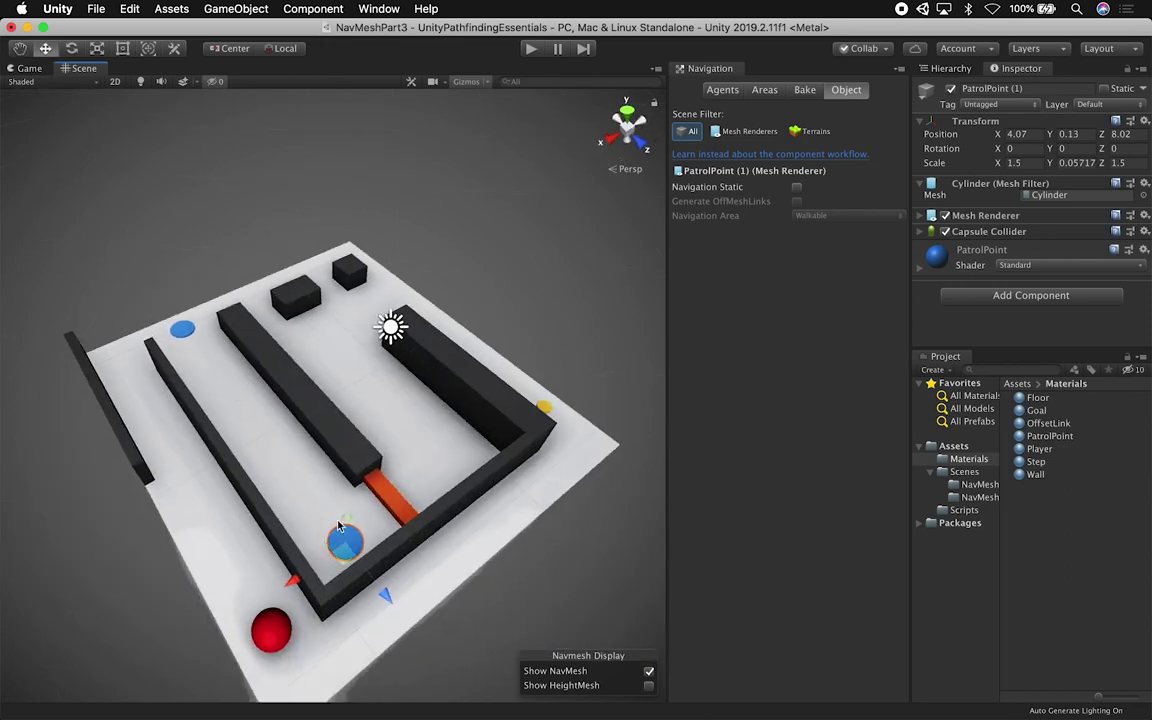
{"action": "left_click_drag", "start_coordinate": [385, 594], "coordinate": [382, 589]}
Place another patrol point copy at the floor's outer corner, about X -8.28, Z 11.18, and delete the yellow OffsetLinkSource disc
{"action": "key", "text": "super+d"}
{"action": "left_click_drag", "start_coordinate": [354, 549], "coordinate": [449, 455]}
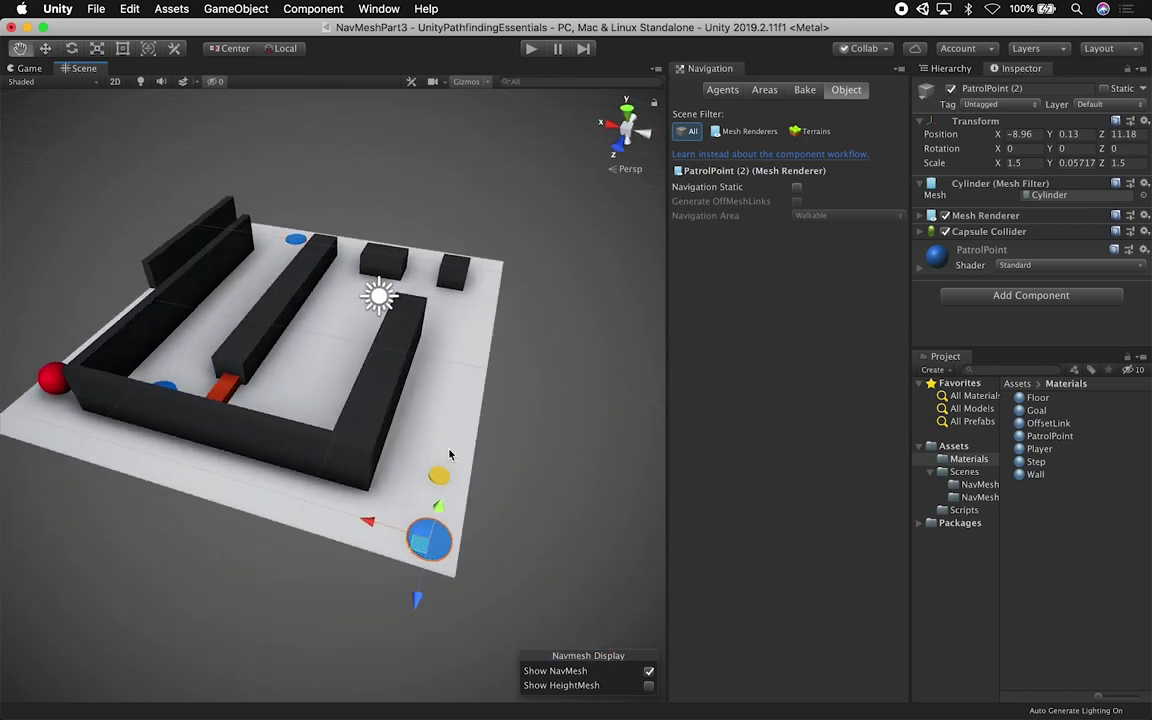
{"action": "left_click", "coordinate": [440, 476]}
{"action": "key", "text": "super+BackSpace"}
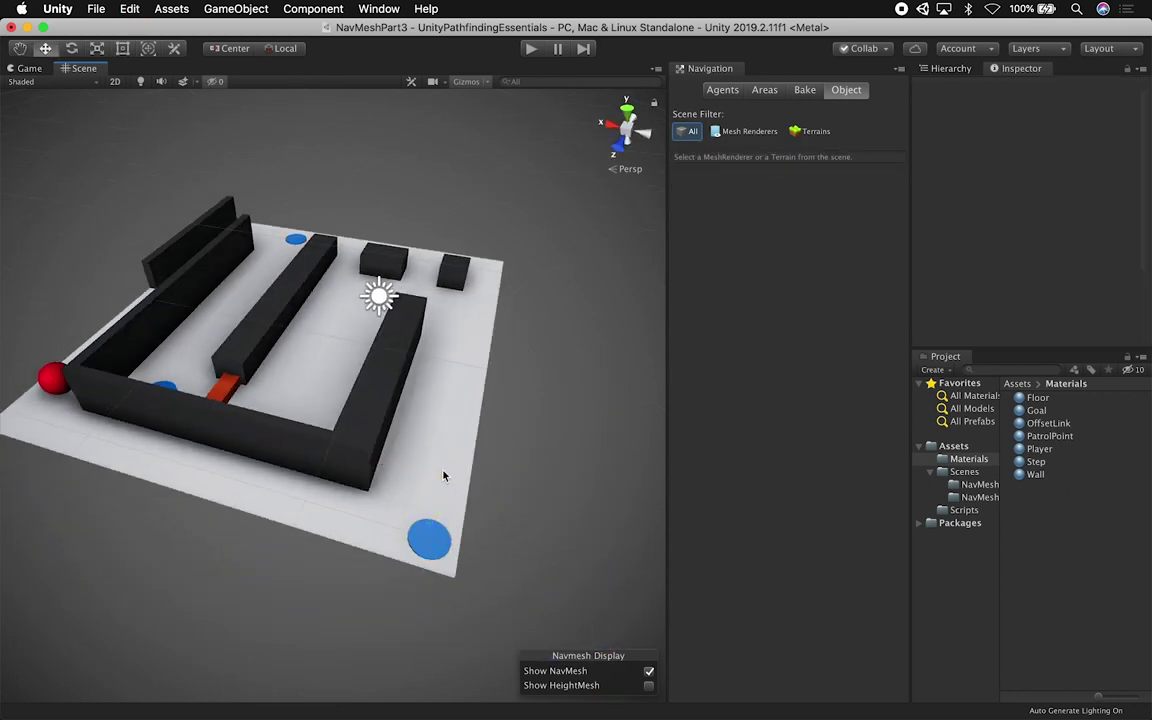
{"action": "left_click", "coordinate": [429, 540]}
{"action": "left_click_drag", "start_coordinate": [362, 528], "coordinate": [160, 300]}
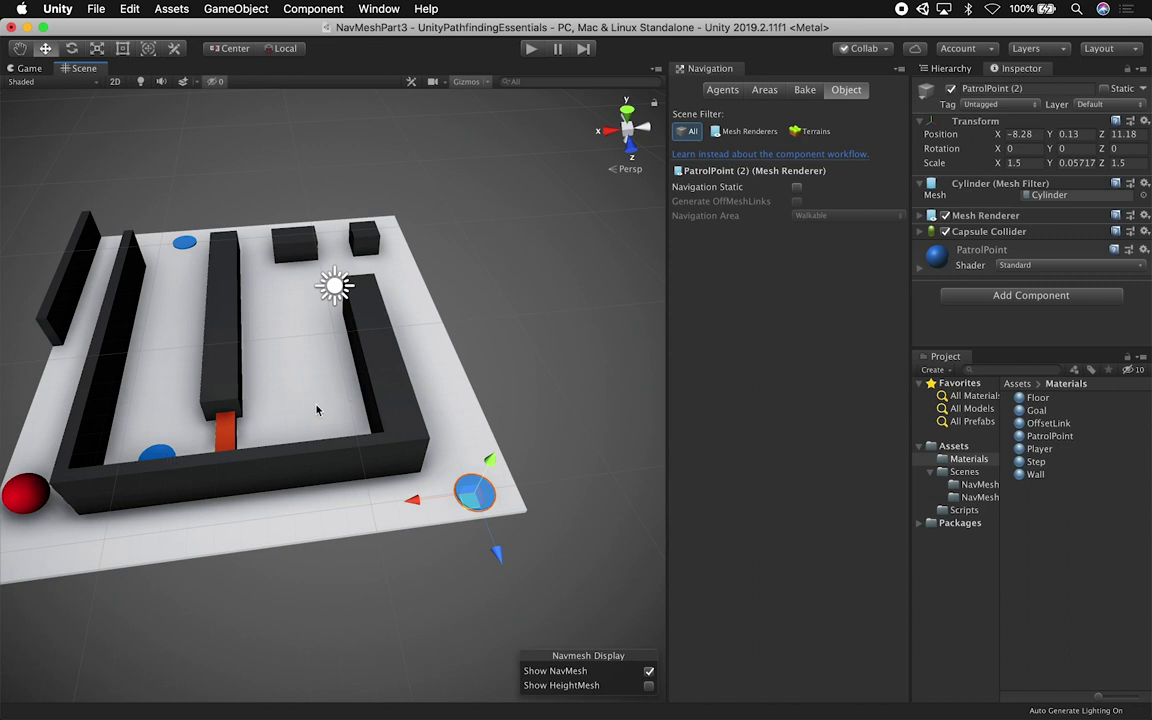
Duplicate the corner patrol point, try moving the copy along the floor, and undo the move
{"action": "key", "text": "super+d"}
{"action": "left_click_drag", "start_coordinate": [496, 546], "coordinate": [464, 456]}
{"action": "key", "text": "super+z"}
Stretch the Floor along X beyond the corner patrol point to make room for more walls
{"action": "left_click", "coordinate": [450, 338]}
{"action": "key", "text": "t"}
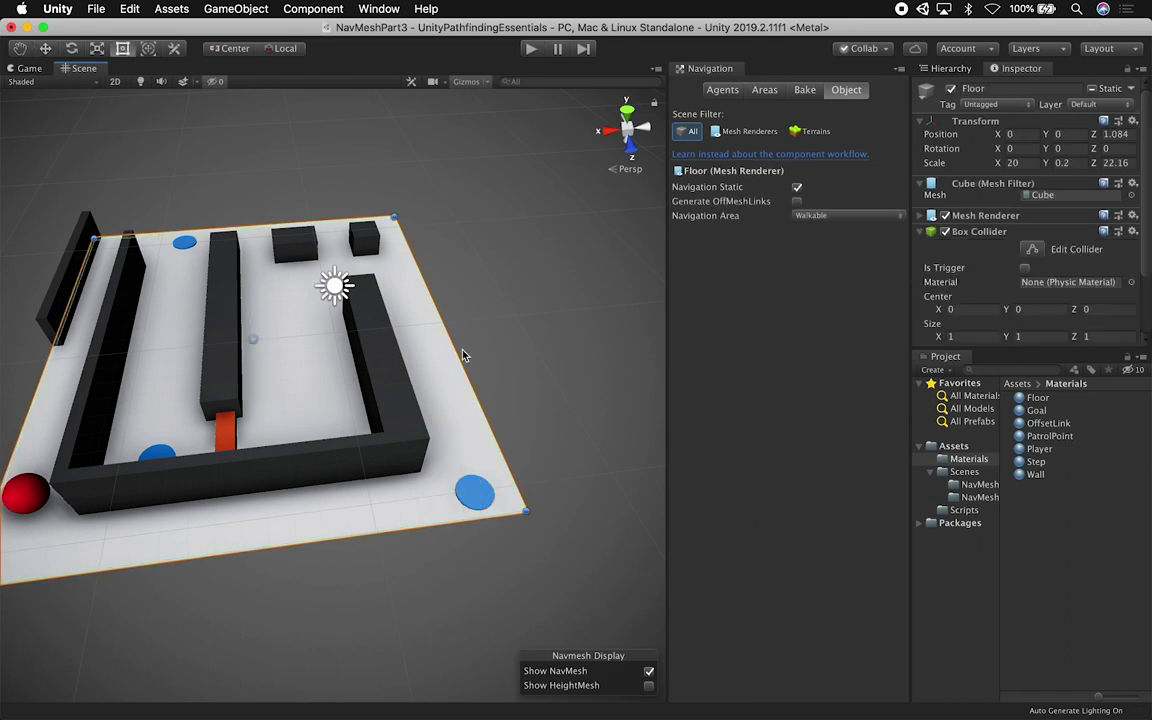
{"action": "left_click_drag", "start_coordinate": [456, 352], "coordinate": [577, 322]}
Duplicate the thick wall and the end wall joined to it, and move the copies along X onto the widened floor area
{"action": "left_click", "coordinate": [345, 324]}
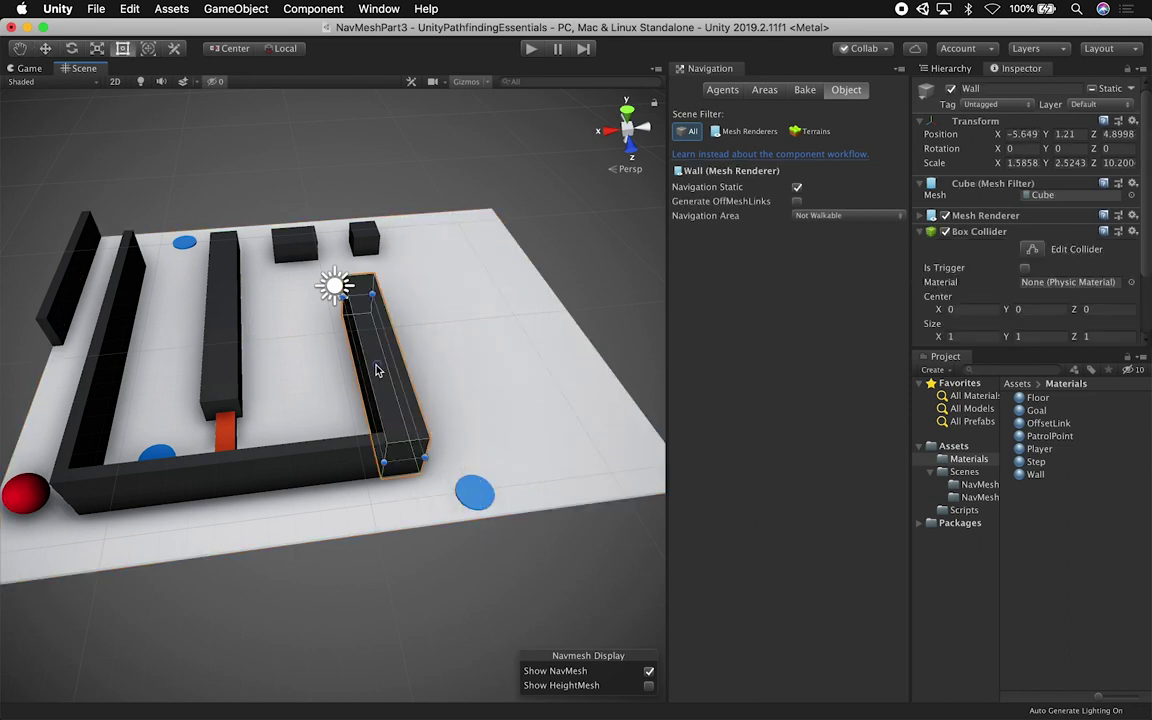
{"action": "left_click", "coordinate": [361, 453], "text": "shift"}
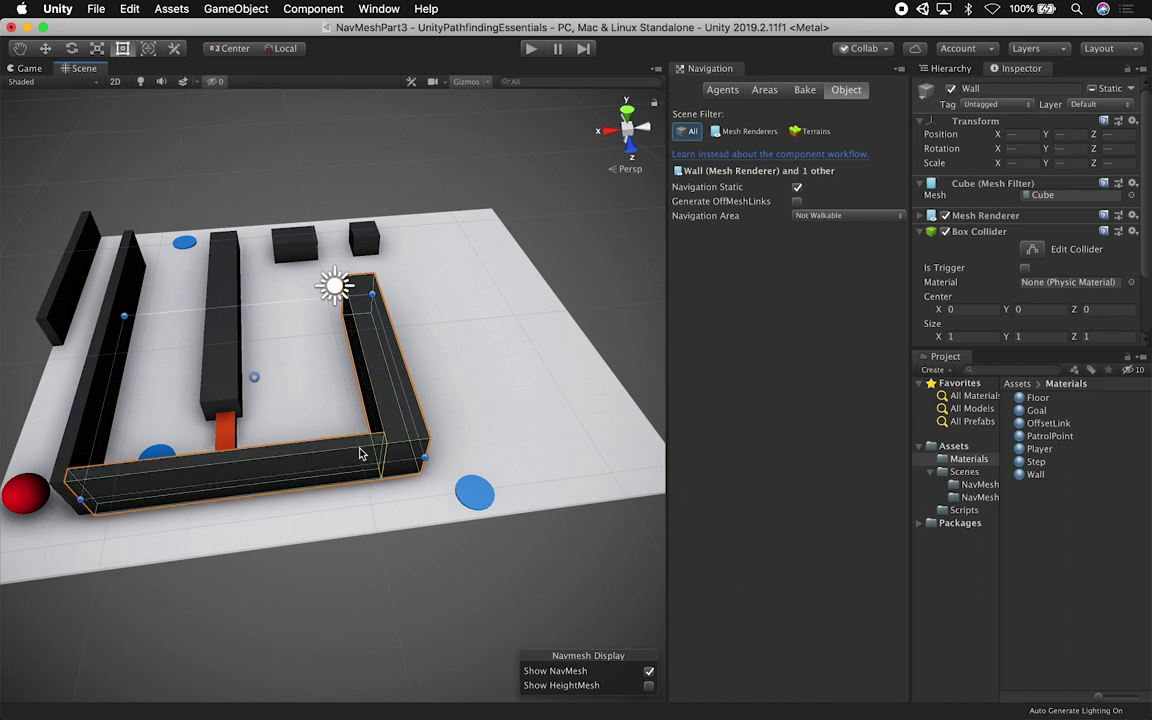
{"action": "key", "text": "w"}
{"action": "key", "text": "super+d"}
{"action": "left_click_drag", "start_coordinate": [200, 386], "coordinate": [392, 390]}
Extend the Floor just past the copied walls, to an X scale of about 30.33
{"action": "left_click", "coordinate": [449, 400]}
{"action": "key", "text": "t"}
{"action": "left_click_drag", "start_coordinate": [475, 391], "coordinate": [524, 405]}
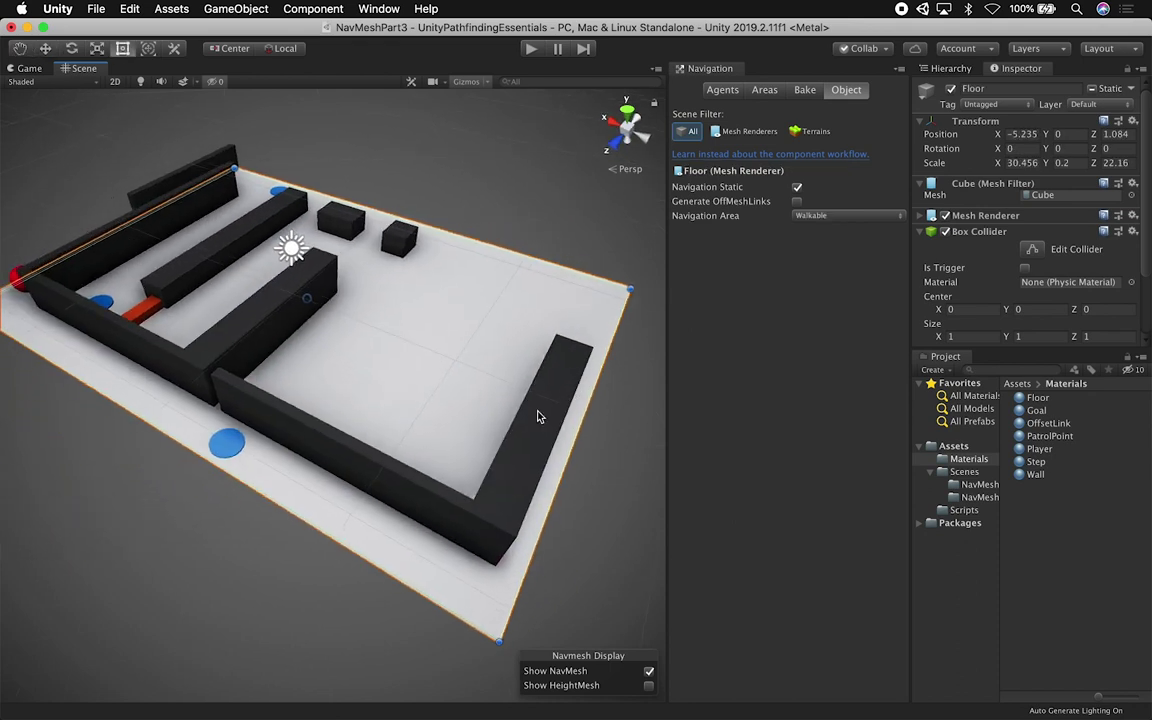
{"action": "left_click_drag", "start_coordinate": [562, 479], "coordinate": [557, 482]}
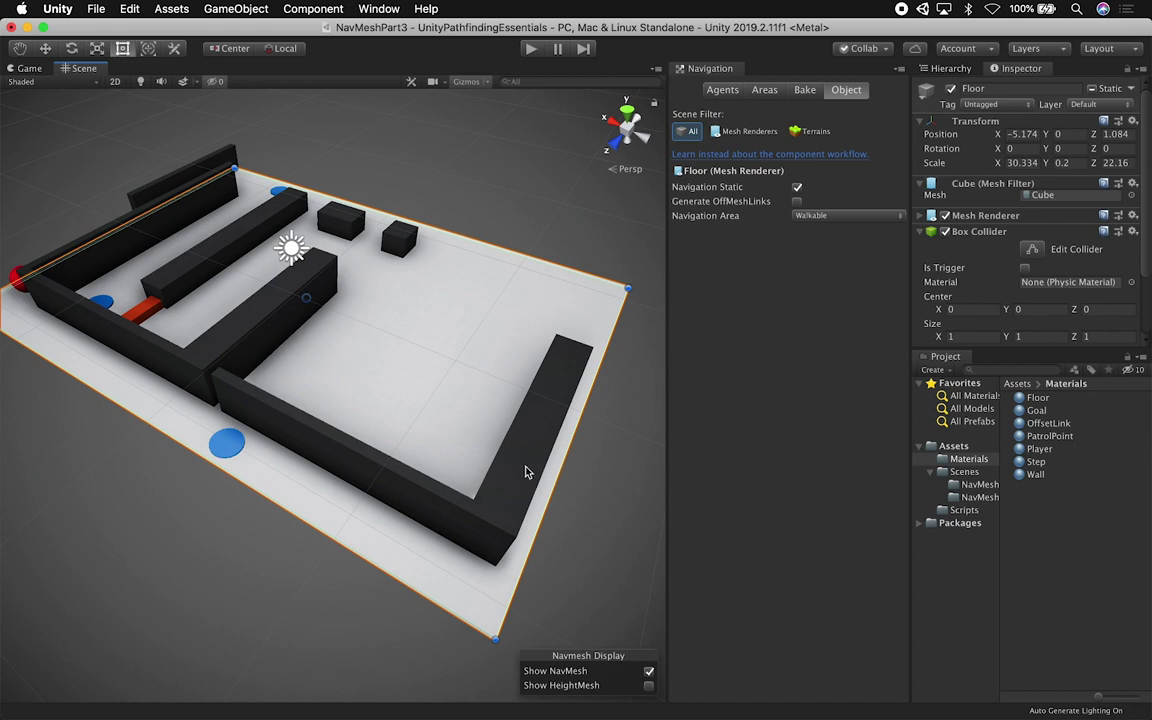
Shorten the copied end wall to about 7.96 long, leaving a gap beside the original walls
{"action": "left_click", "coordinate": [527, 474]}
{"action": "left_click", "coordinate": [212, 395], "text": "shift"}
{"action": "left_click", "coordinate": [215, 392]}
{"action": "left_click_drag", "start_coordinate": [217, 387], "coordinate": [270, 401]}
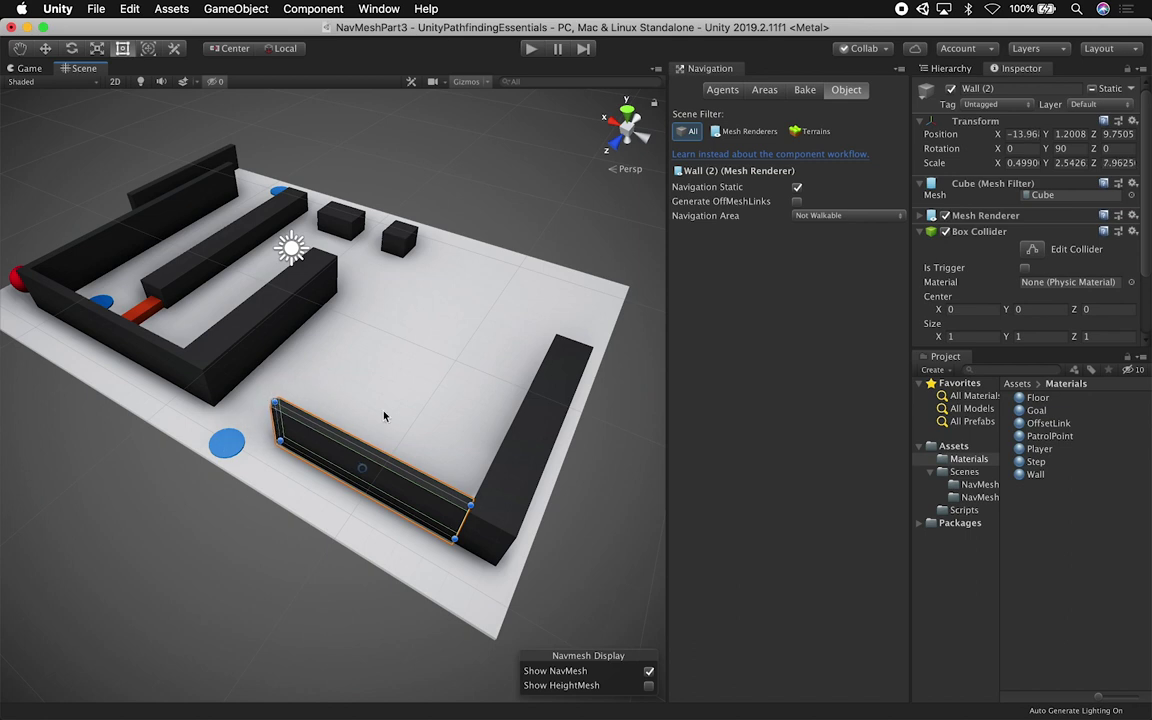
Duplicate the copied thick wall and move the new one along X to about -13.66, parallel to it
{"action": "left_click", "coordinate": [544, 452]}
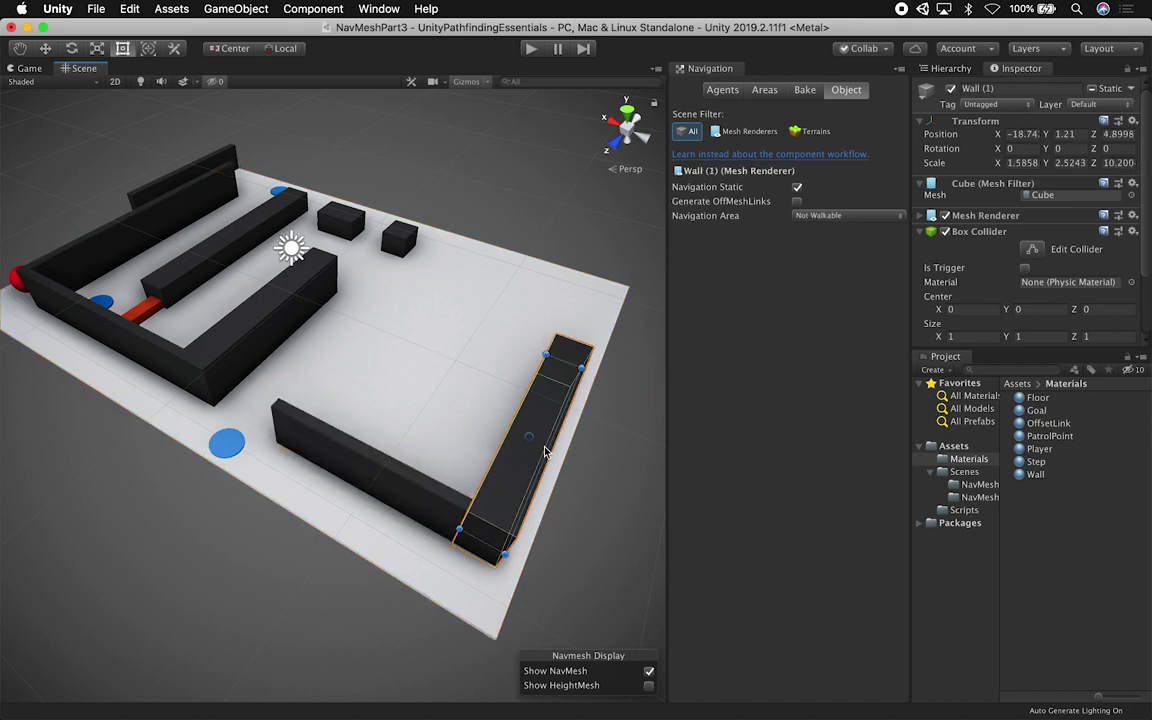
{"action": "key", "text": "w"}
{"action": "left_click_drag", "start_coordinate": [478, 409], "coordinate": [341, 350]}
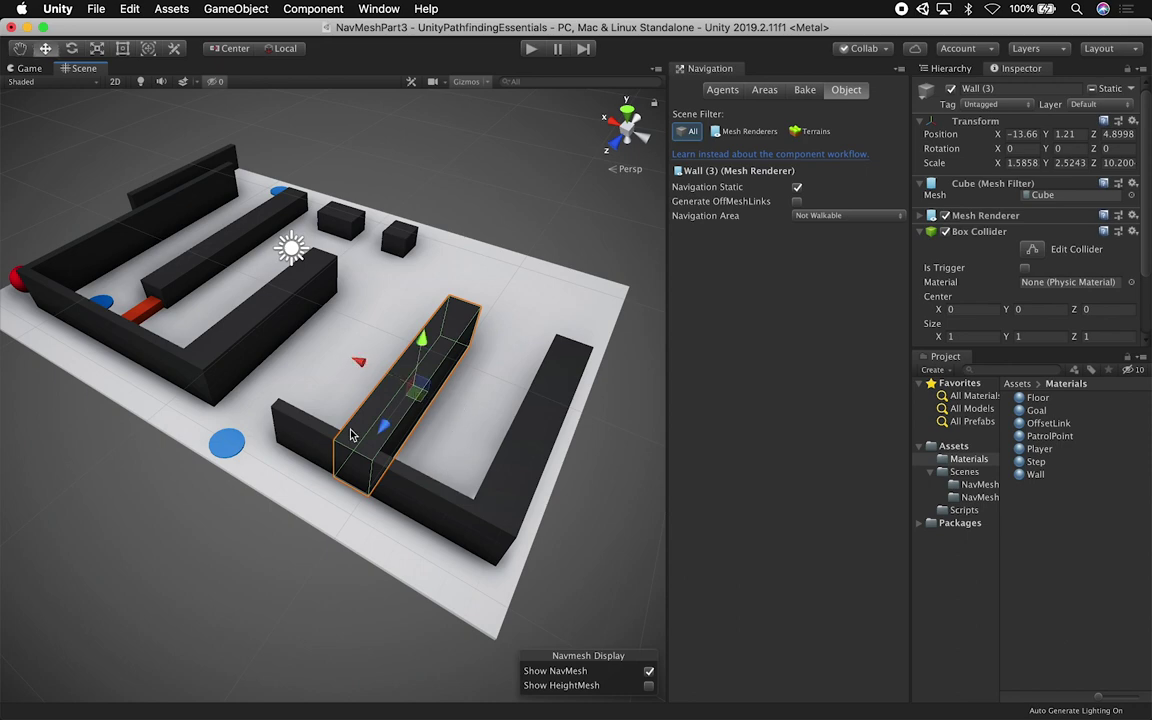
{"action": "left_click_drag", "start_coordinate": [170, 263], "coordinate": [84, 293], "text": "alt"}
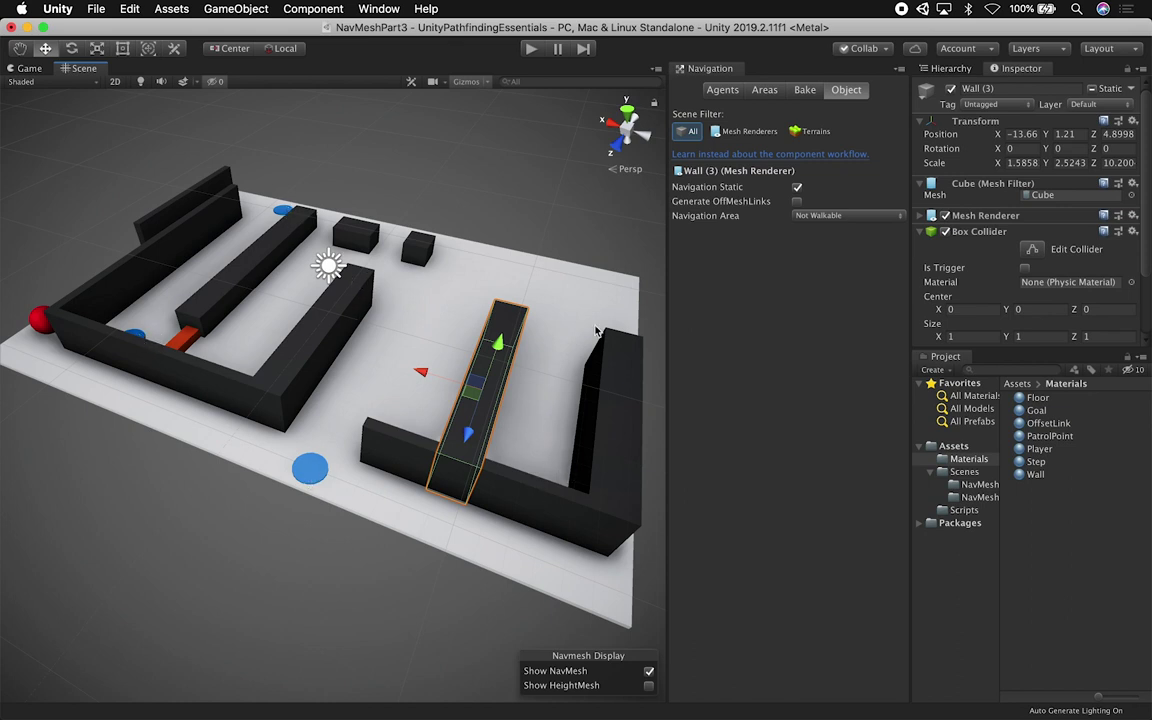
Duplicate the corner patrol point and place the copy between the two new parallel walls, at about X -16.04, Z 7.69
{"action": "left_click", "coordinate": [309, 471]}
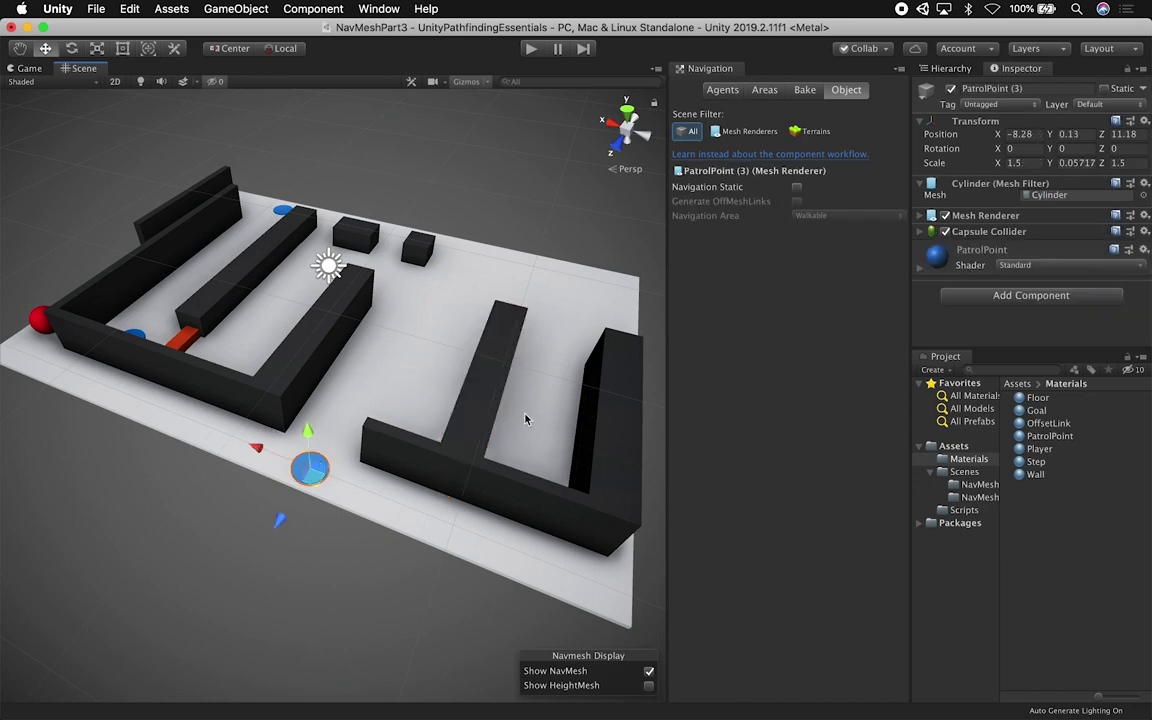
{"action": "key", "text": "super+d"}
{"action": "left_click_drag", "start_coordinate": [273, 459], "coordinate": [483, 544]}
{"action": "left_click_drag", "start_coordinate": [437, 509], "coordinate": [226, 450], "text": "alt"}
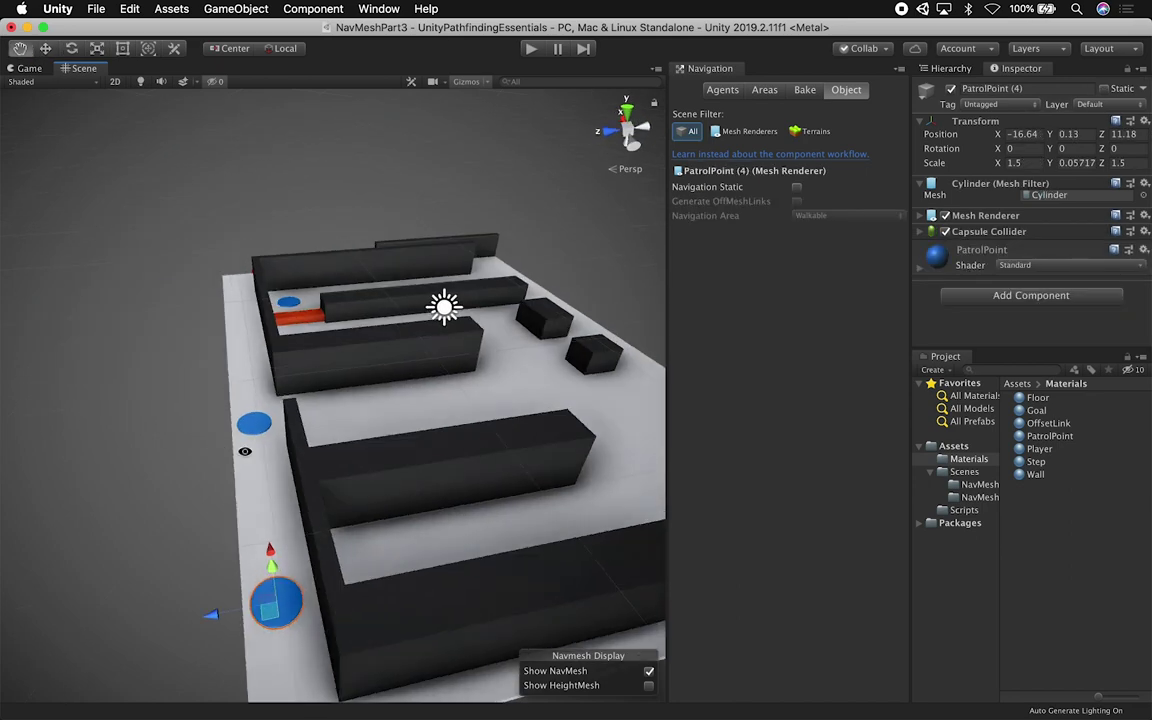
{"action": "left_click_drag", "start_coordinate": [225, 612], "coordinate": [335, 541]}
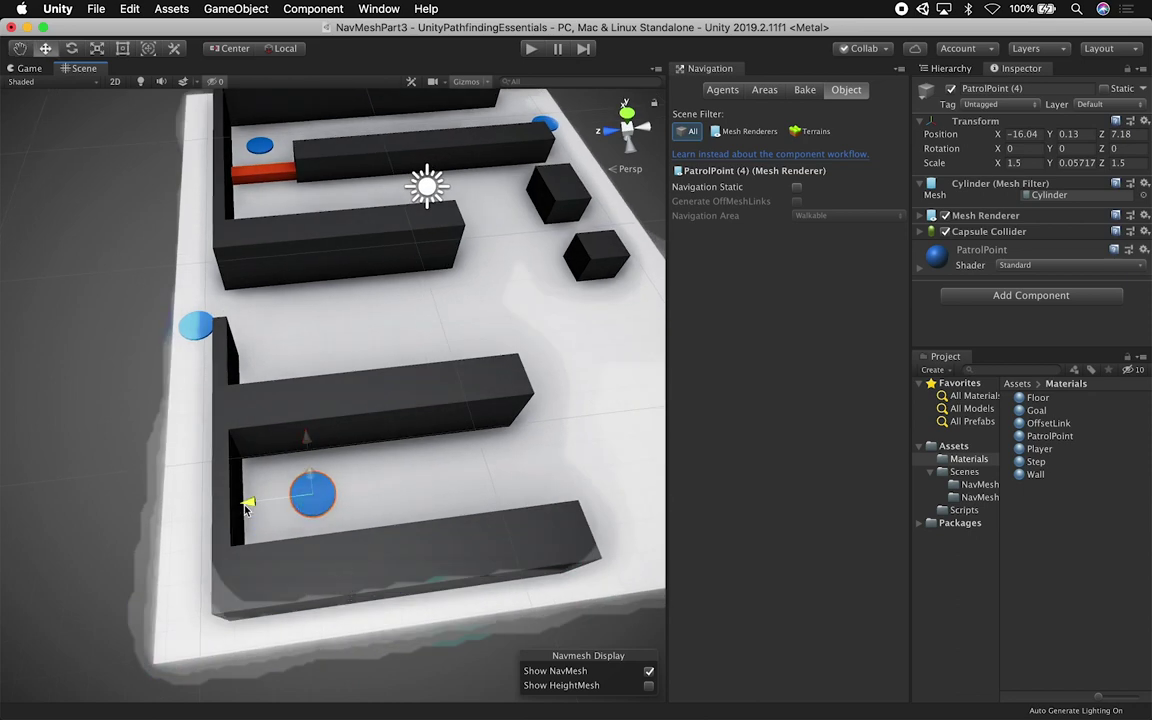
{"action": "left_click_drag", "start_coordinate": [249, 506], "coordinate": [231, 509]}
Duplicate the original PatrolPoint disc and place the copy beside the red player sphere, at about X 8.39, Z 6.94
{"action": "left_click_drag", "start_coordinate": [211, 458], "coordinate": [536, 500], "text": "alt"}
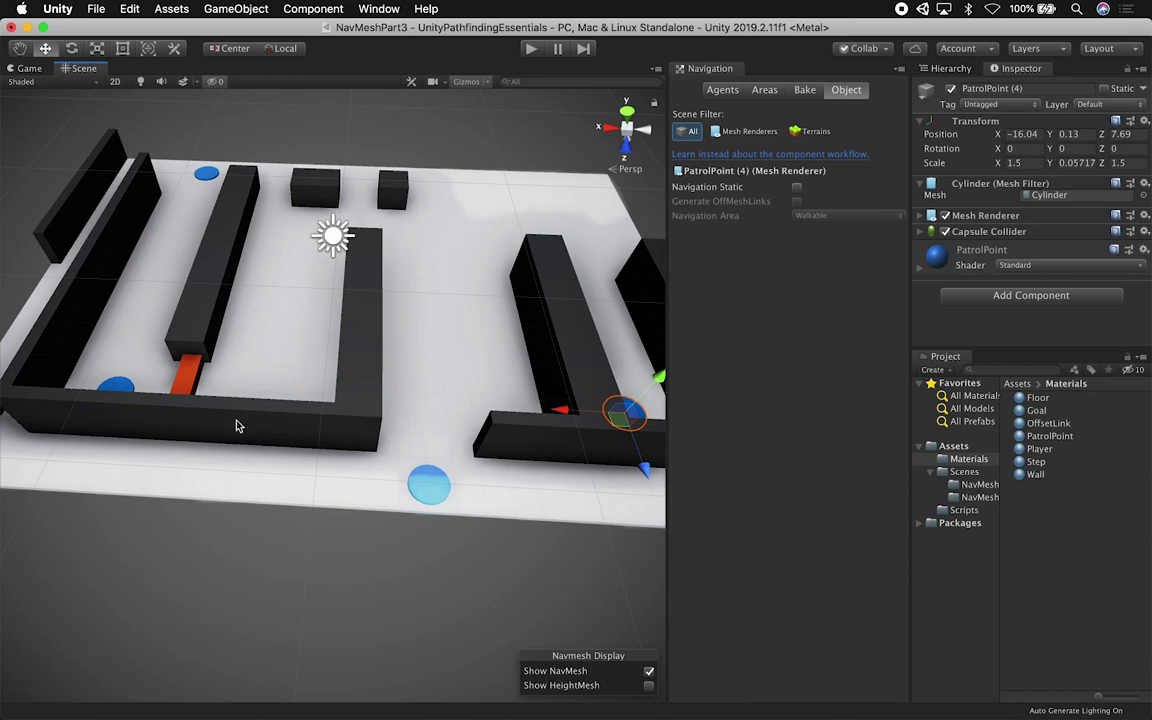
{"action": "scroll", "coordinate": [258, 430], "scroll_direction": "down", "scroll_amount": 5}
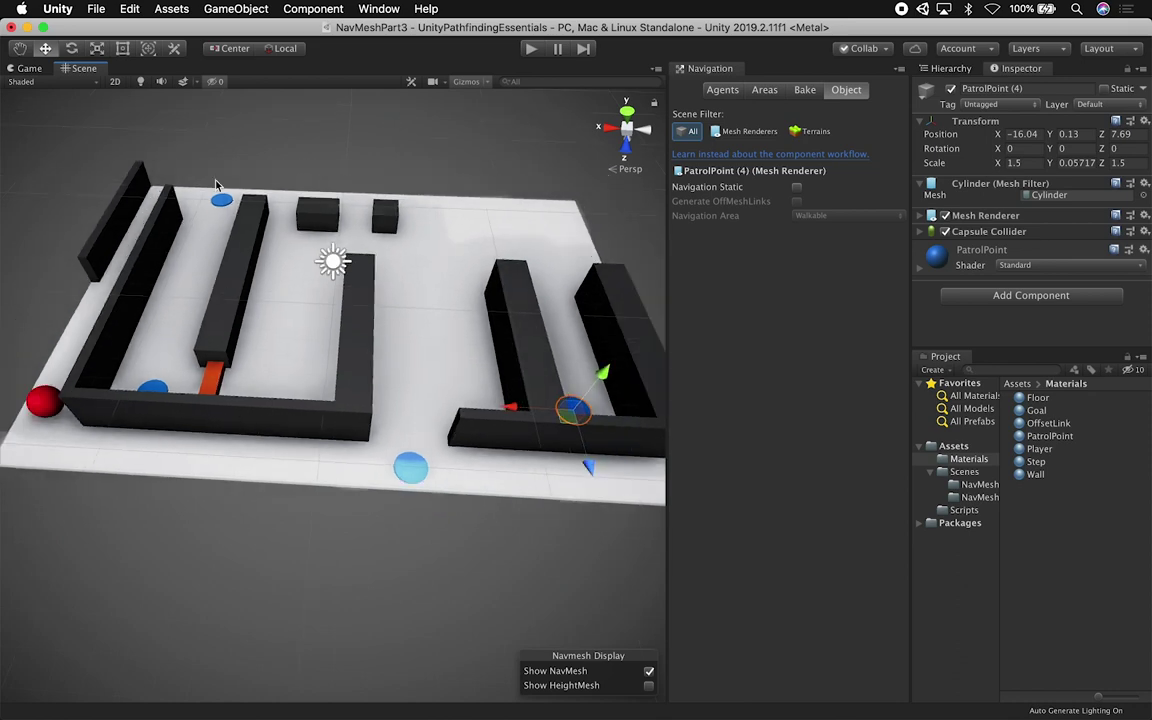
{"action": "left_click_drag", "start_coordinate": [170, 365], "coordinate": [346, 377], "text": "alt"}
{"action": "left_click", "coordinate": [214, 239]}
{"action": "key", "text": "super+d"}
{"action": "left_click_drag", "start_coordinate": [160, 251], "coordinate": [98, 261]}
{"action": "left_click_drag", "start_coordinate": [163, 289], "coordinate": [215, 437]}
{"action": "left_click_drag", "start_coordinate": [158, 476], "coordinate": [161, 476]}
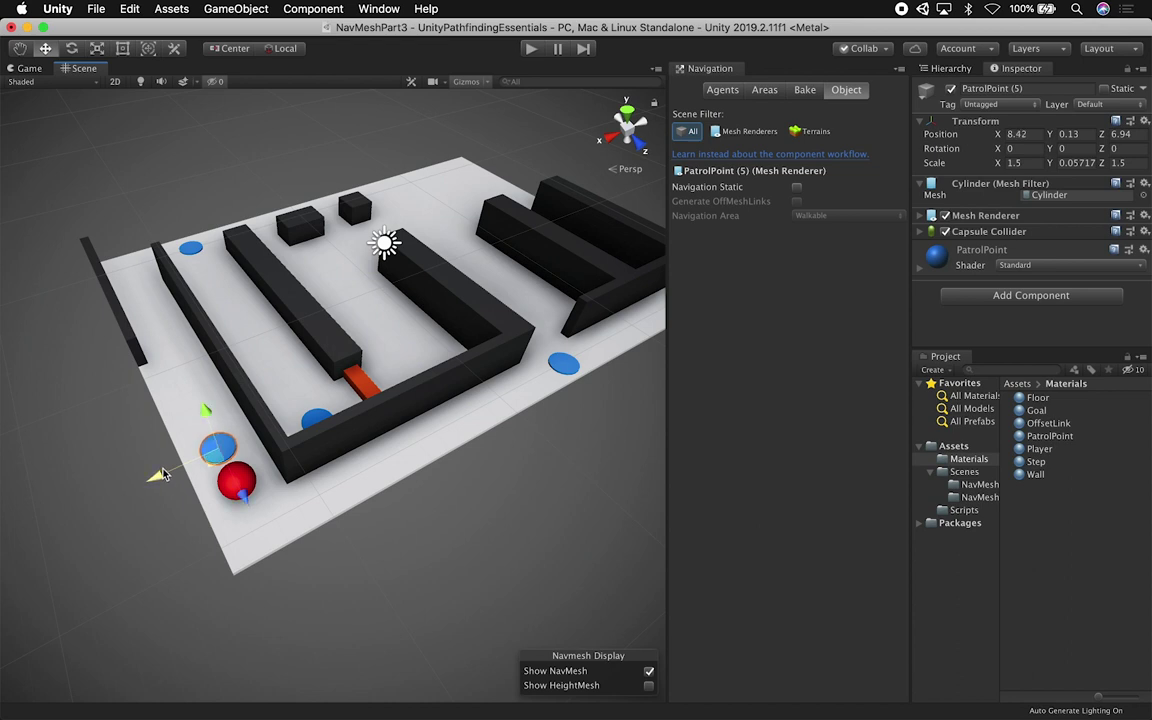
{"action": "left_click_drag", "start_coordinate": [157, 483], "coordinate": [154, 478]}
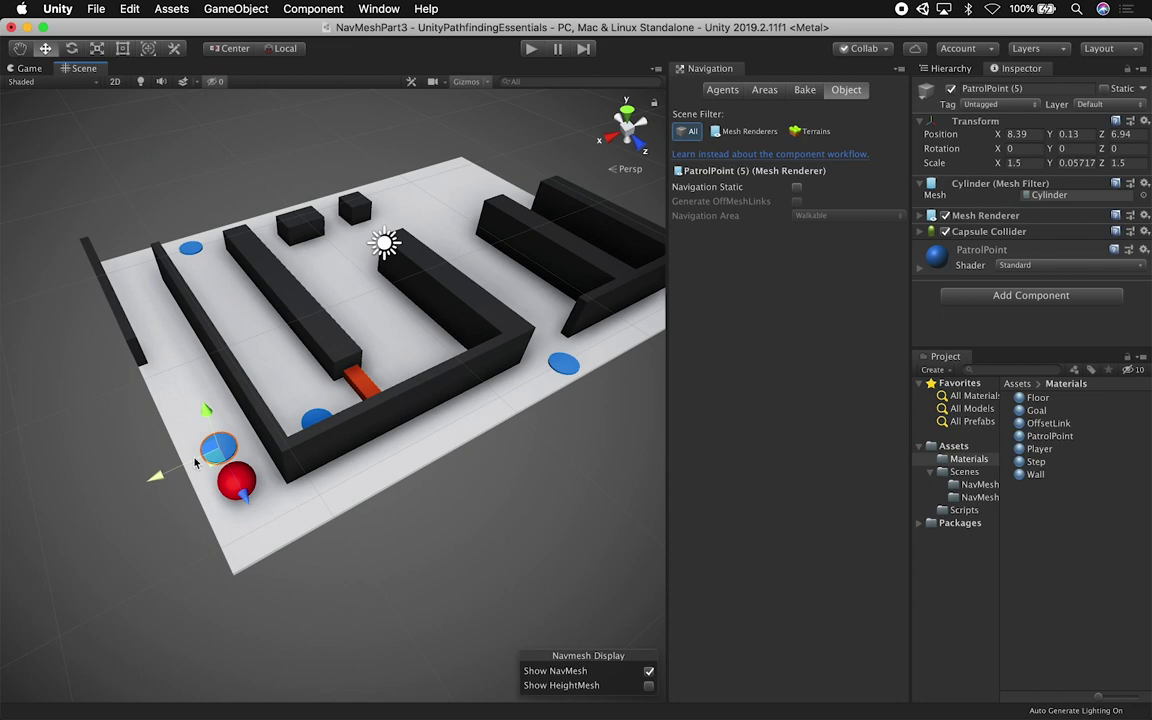
Select patrol points in the Hierarchy and scene to check which disc each entry corresponds to
{"action": "left_click", "coordinate": [375, 9]}
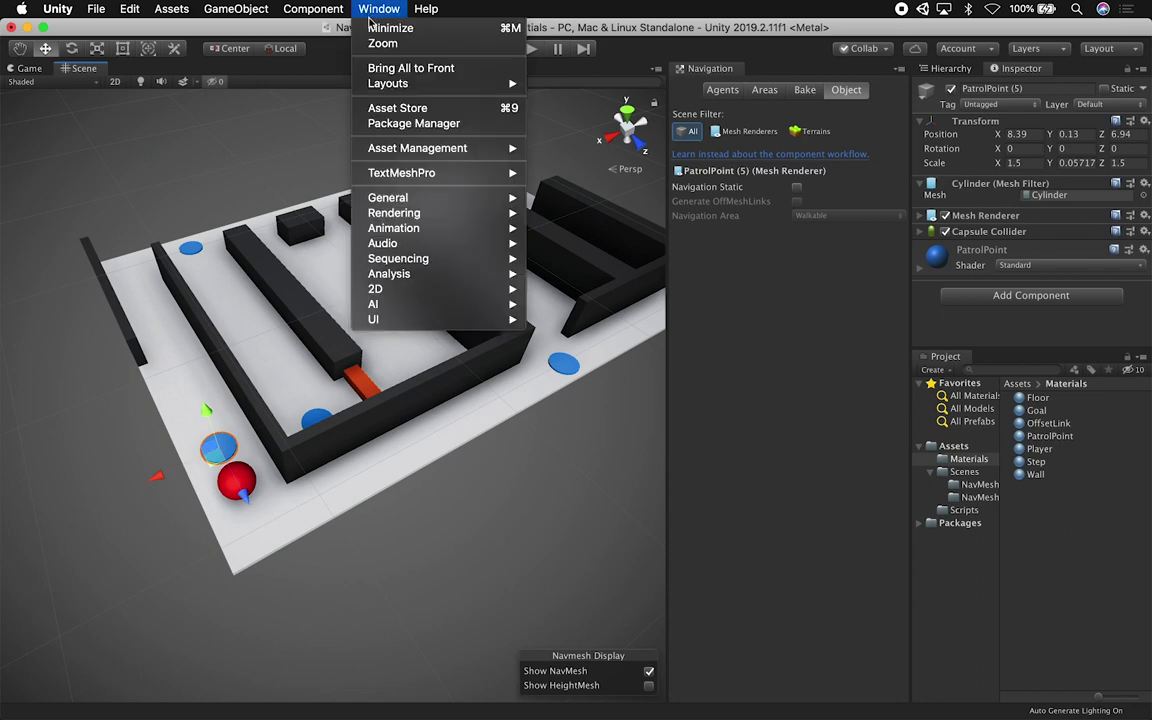
{"action": "left_click", "coordinate": [906, 346]}
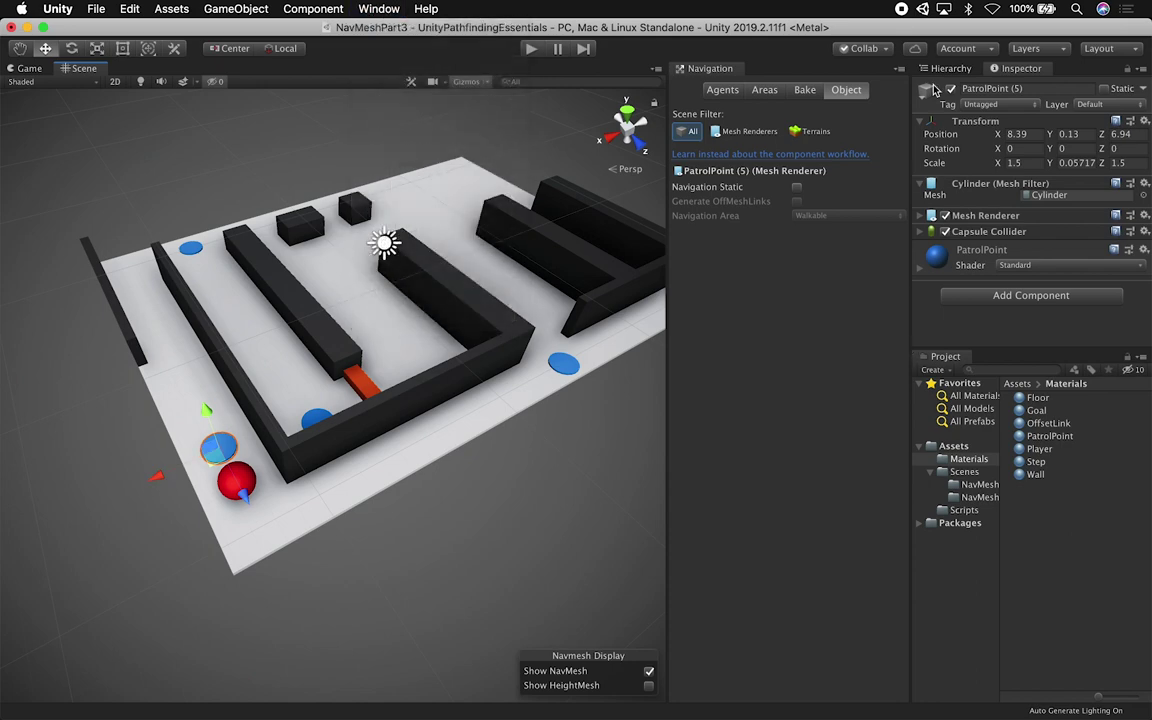
{"action": "left_click", "coordinate": [942, 69]}
{"action": "left_click", "coordinate": [984, 146]}
{"action": "left_click", "coordinate": [996, 274]}
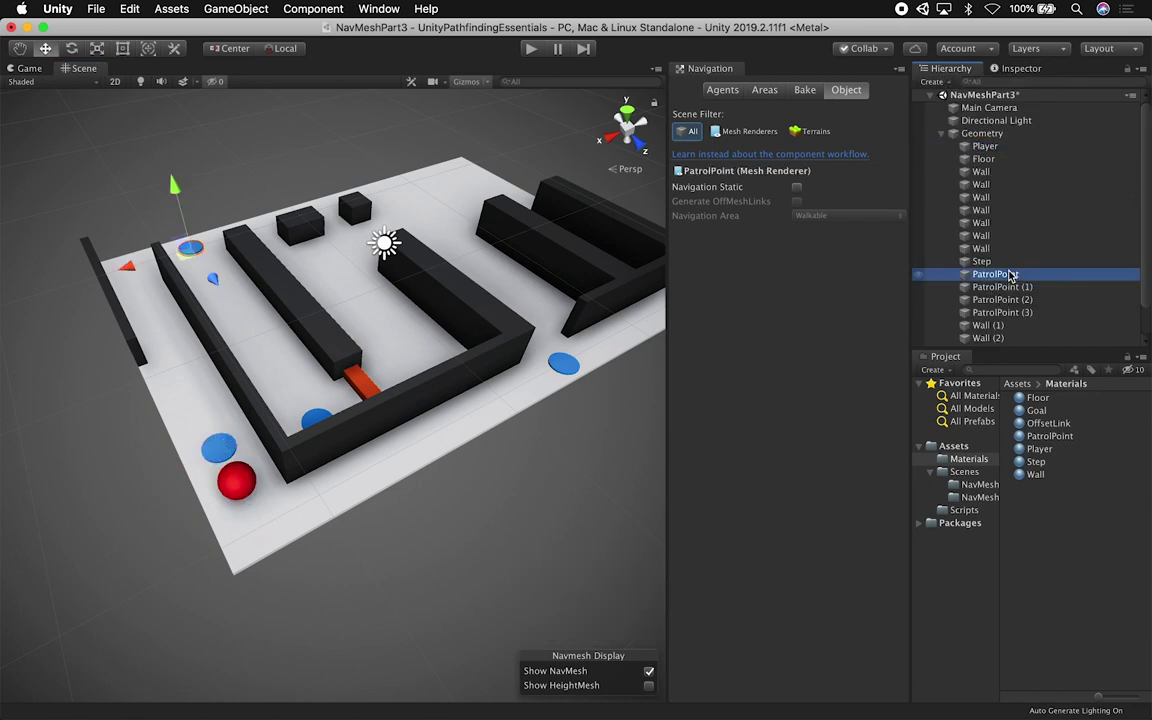
{"action": "left_click", "coordinate": [996, 312]}
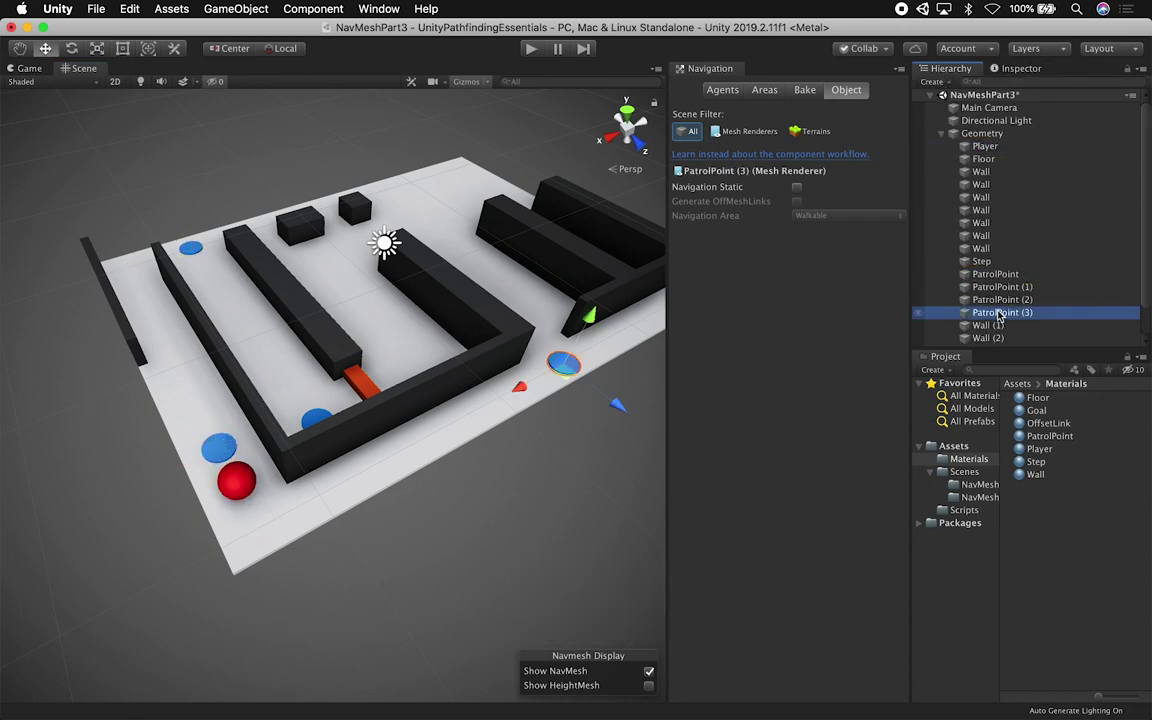
{"action": "left_click", "coordinate": [219, 447]}
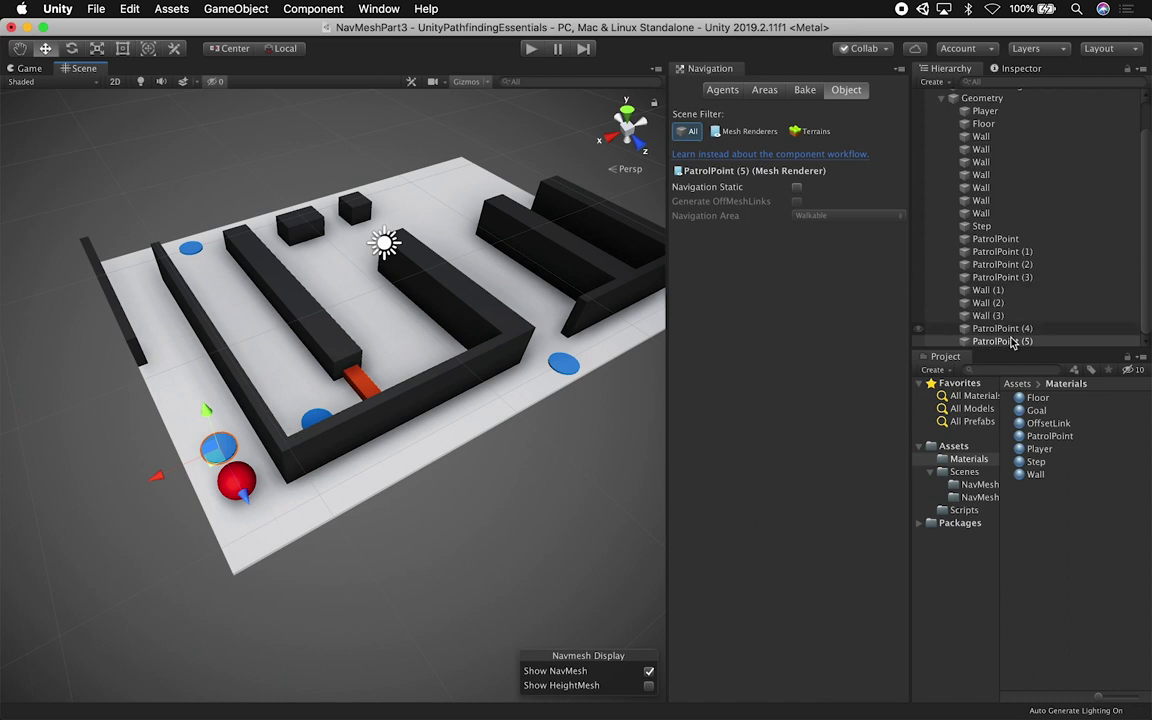
Move PatrolPoint (5) ahead of the other patrol points in the Hierarchy and rename it PatrolPoint_1
{"action": "left_click_drag", "start_coordinate": [1019, 344], "coordinate": [1019, 243]}
{"action": "left_click", "coordinate": [1023, 241]}
{"action": "type", "text": "_1"}
{"action": "key", "text": "Return"}
Identify the original PatrolPoint disc between the far ends of the walls and rename it PatrolPoint_2
{"action": "left_click", "coordinate": [1000, 264]}
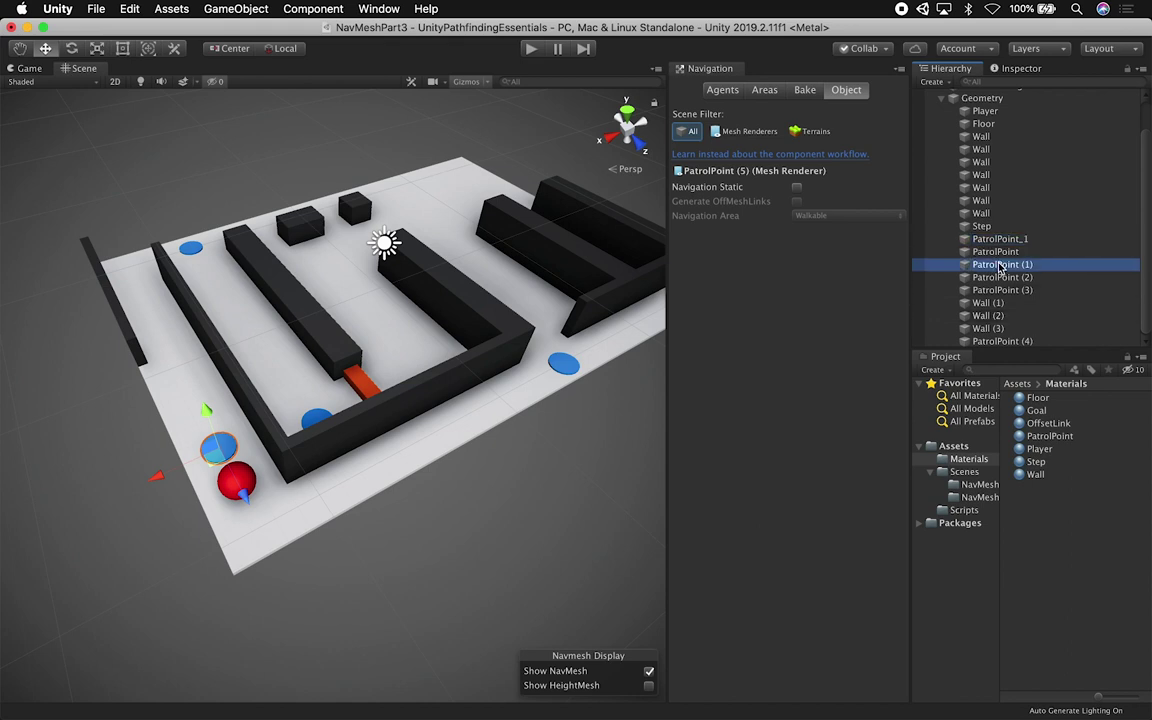
{"action": "left_click", "coordinate": [192, 253]}
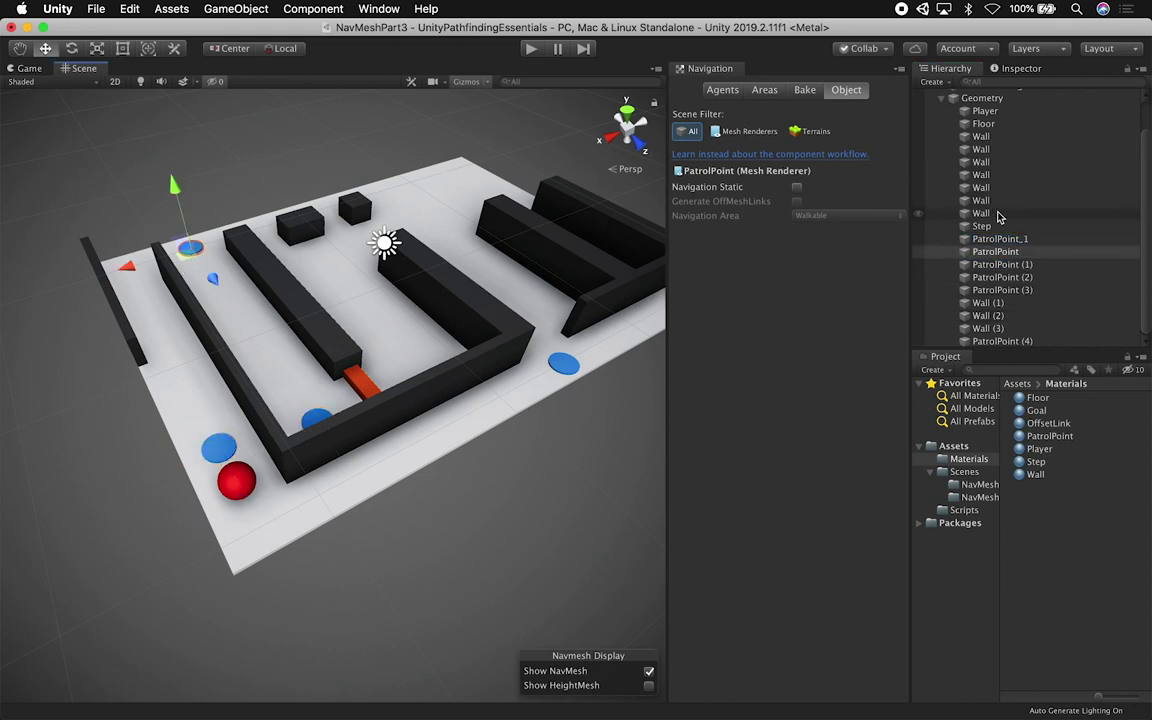
{"action": "left_click", "coordinate": [1000, 252]}
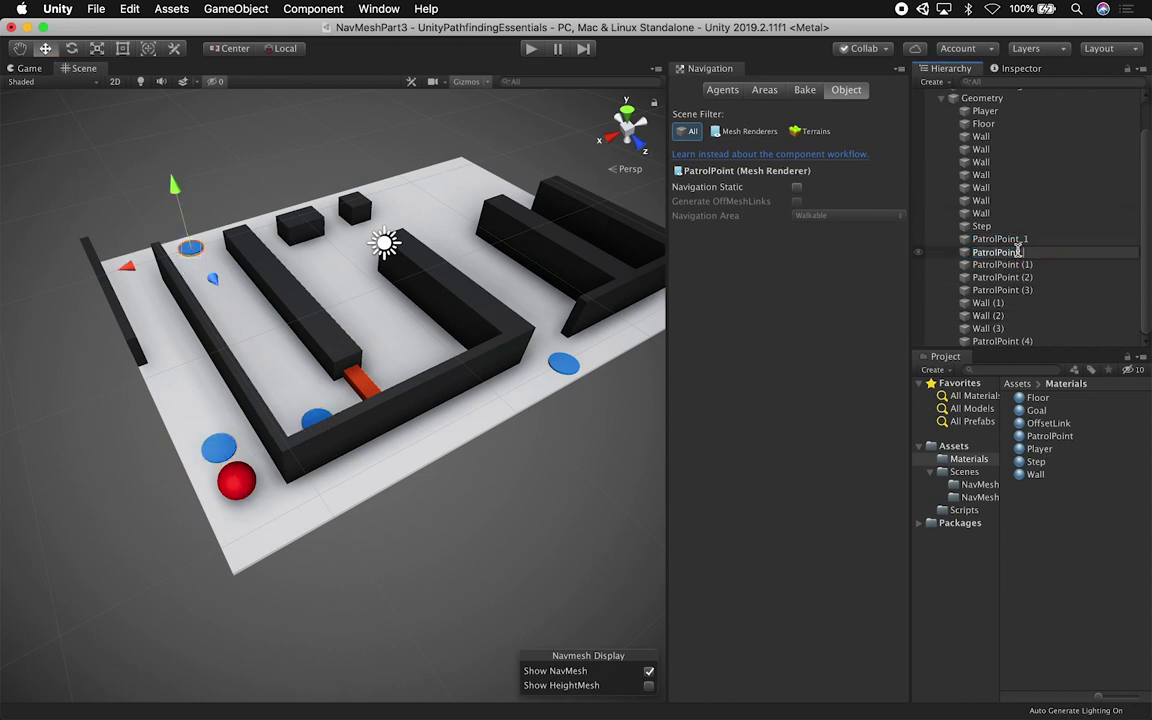
{"action": "type", "text": "_2"}
{"action": "key", "text": "Return"}
Rename PatrolPoint (1), the disc in the corner beside the red step, as PatrolPoint_3
{"action": "left_click", "coordinate": [1002, 265]}
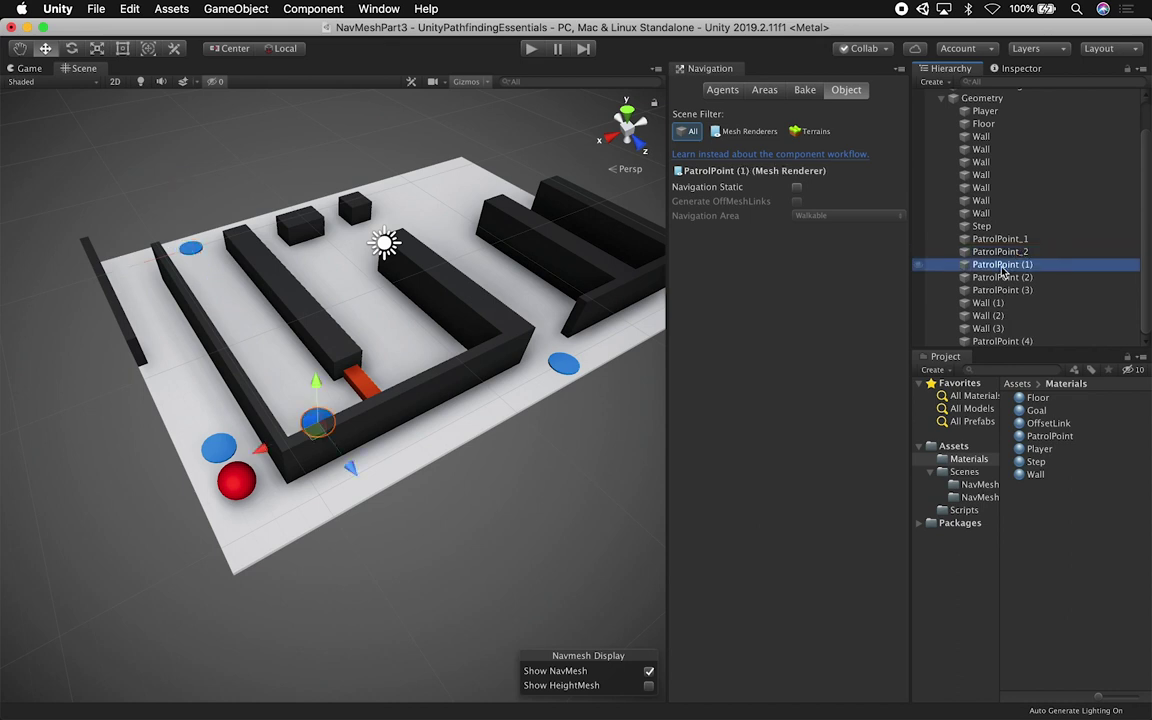
{"action": "left_click", "coordinate": [1002, 268]}
{"action": "key", "text": "Right"}
{"action": "key", "text": "BackSpace"}
{"action": "key", "text": "BackSpace"}
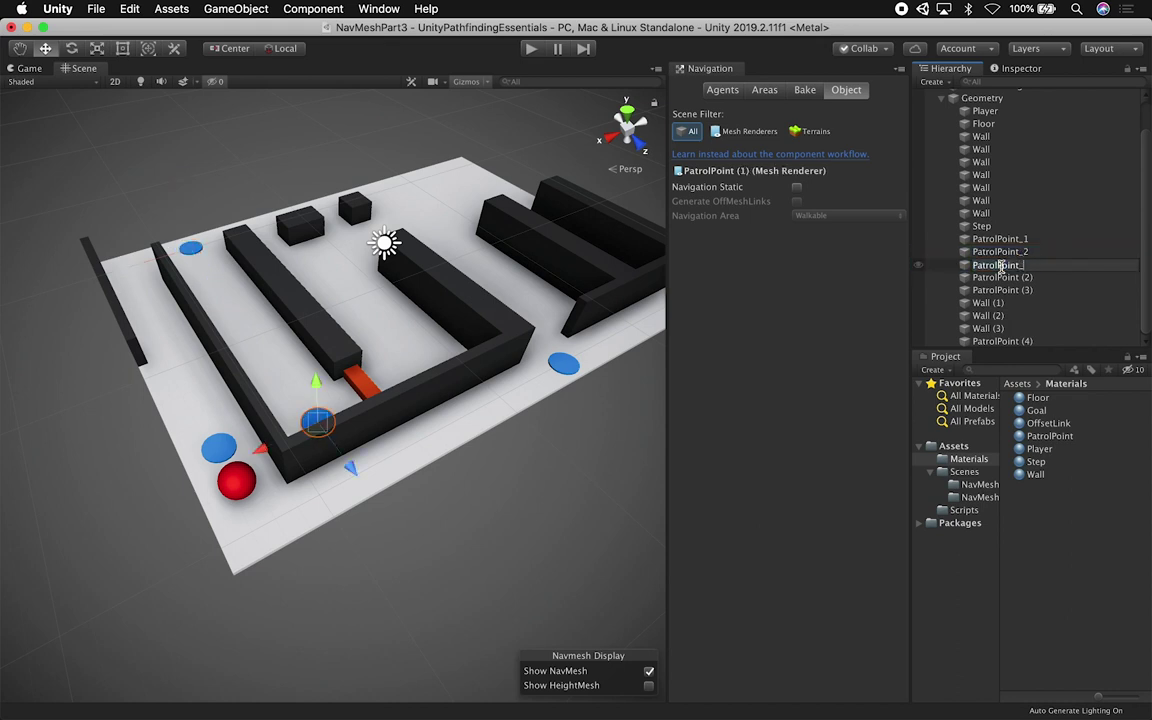
{"action": "type", "text": "_3"}
{"action": "key", "text": "Return"}
Rename PatrolPoint (2), the disc outside the gap between the wall groups, as PatrolPoint_4
{"action": "left_click", "coordinate": [1002, 278]}
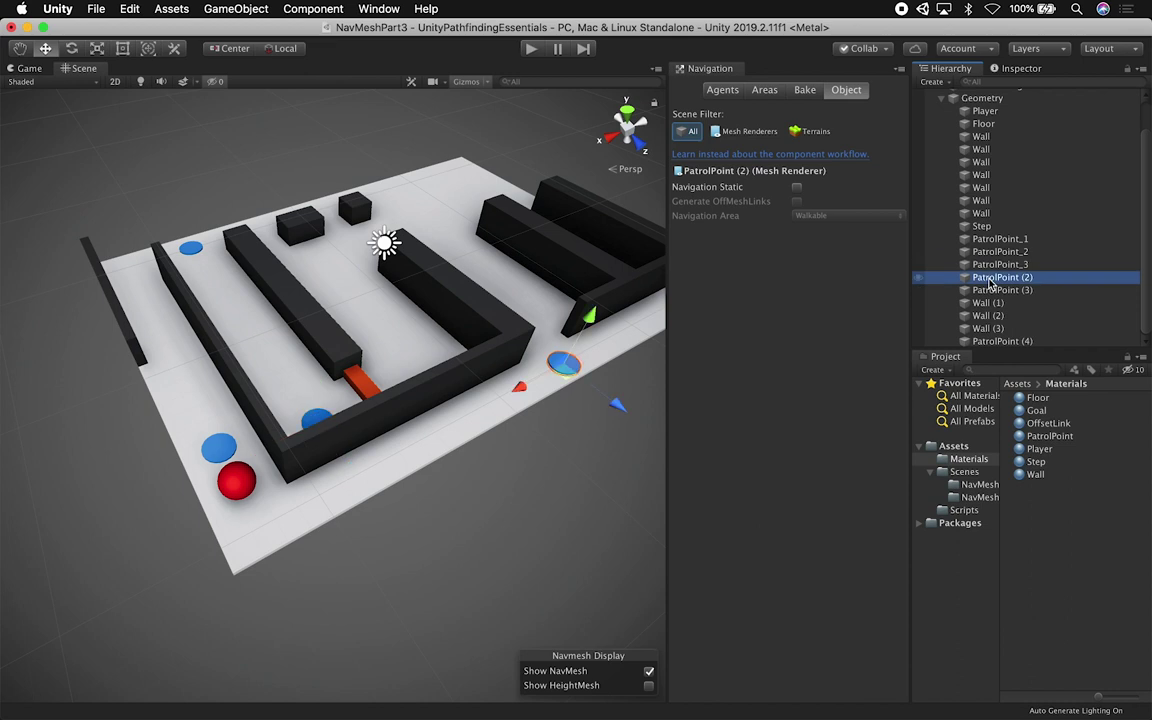
{"action": "left_click", "coordinate": [990, 280]}
{"action": "key", "text": "BackSpace"}
{"action": "type", "text": "_4"}
{"action": "key", "text": "Return"}
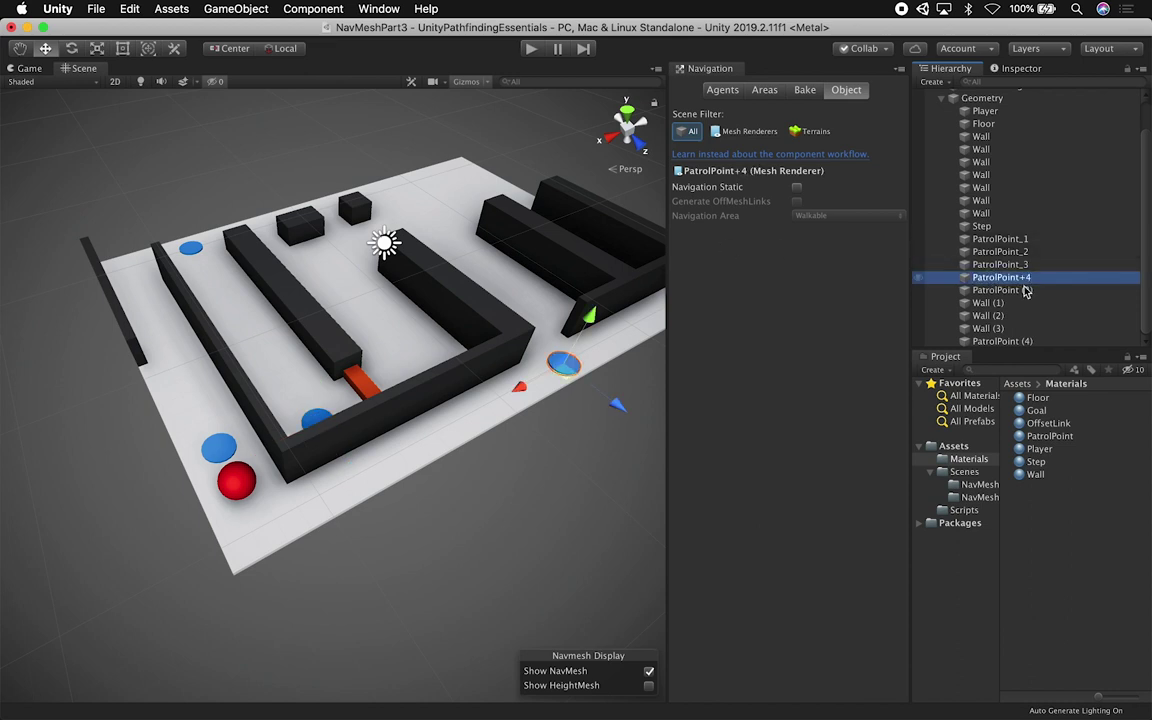
{"action": "left_click", "coordinate": [1019, 278]}
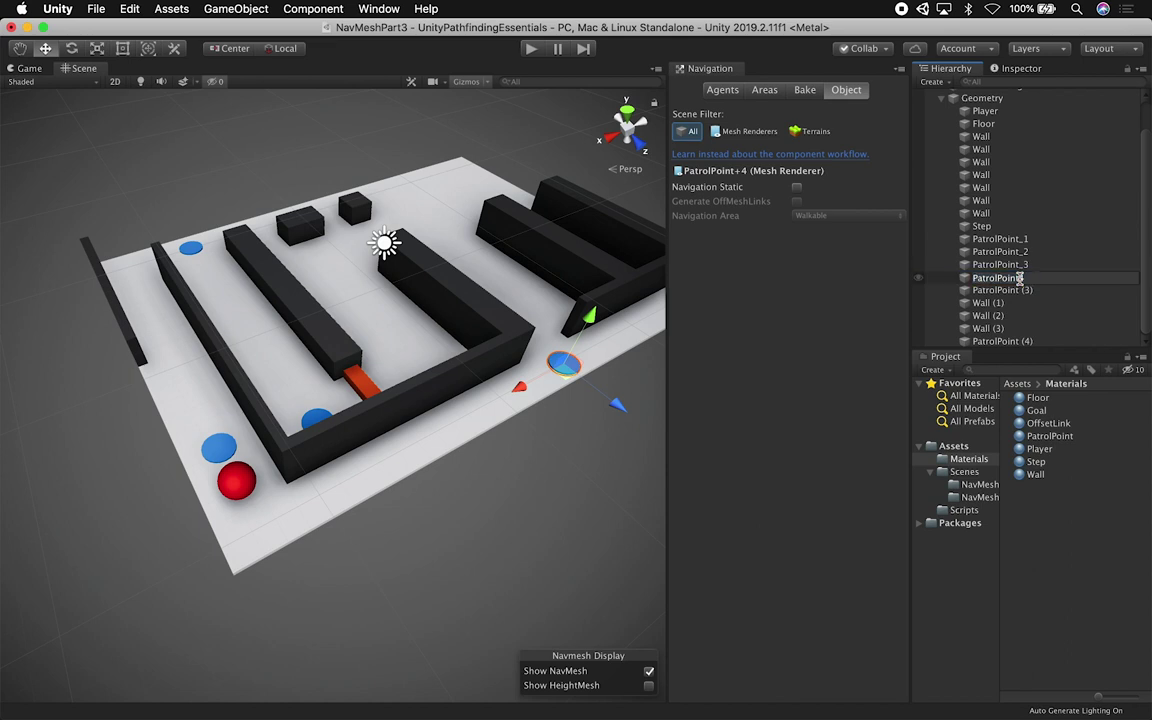
{"action": "key", "text": "Return"}
Check the patrol point entries against their discs and delete PatrolPoint (3), the duplicate overlapping PatrolPoint_4
{"action": "left_click", "coordinate": [1019, 289]}
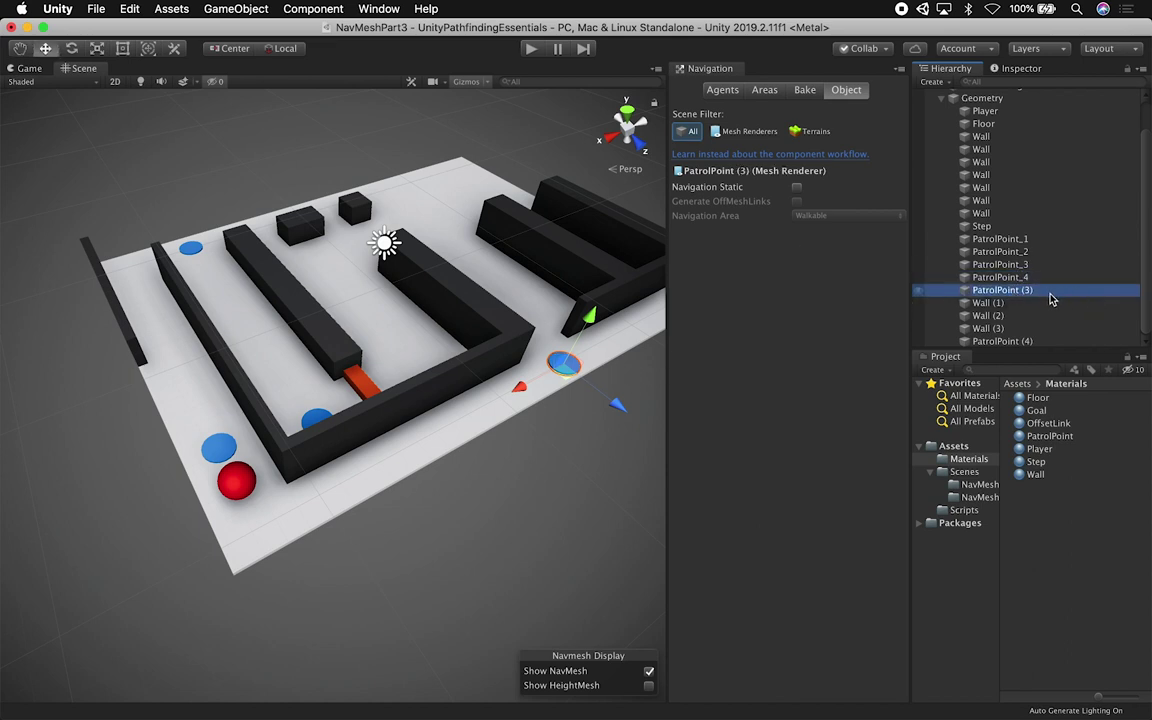
{"action": "left_click", "coordinate": [1053, 278]}
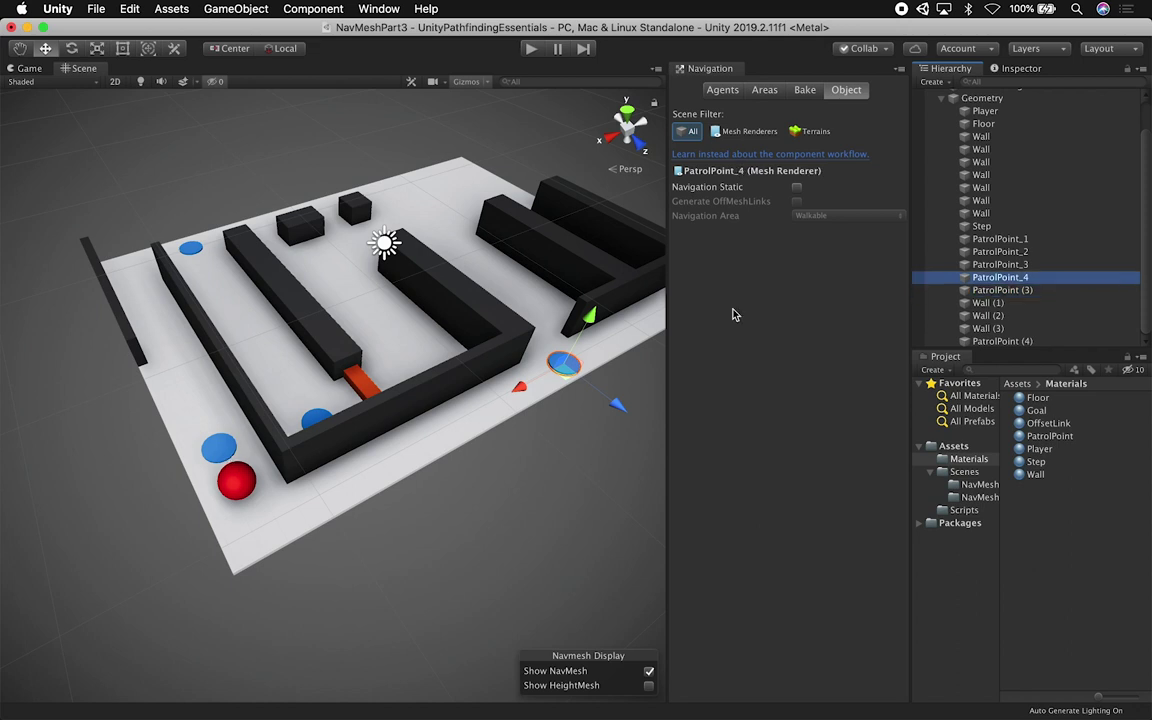
{"action": "left_click", "coordinate": [966, 241]}
{"action": "key", "text": "Down"}
{"action": "key", "text": "Down"}
{"action": "key", "text": "Down"}
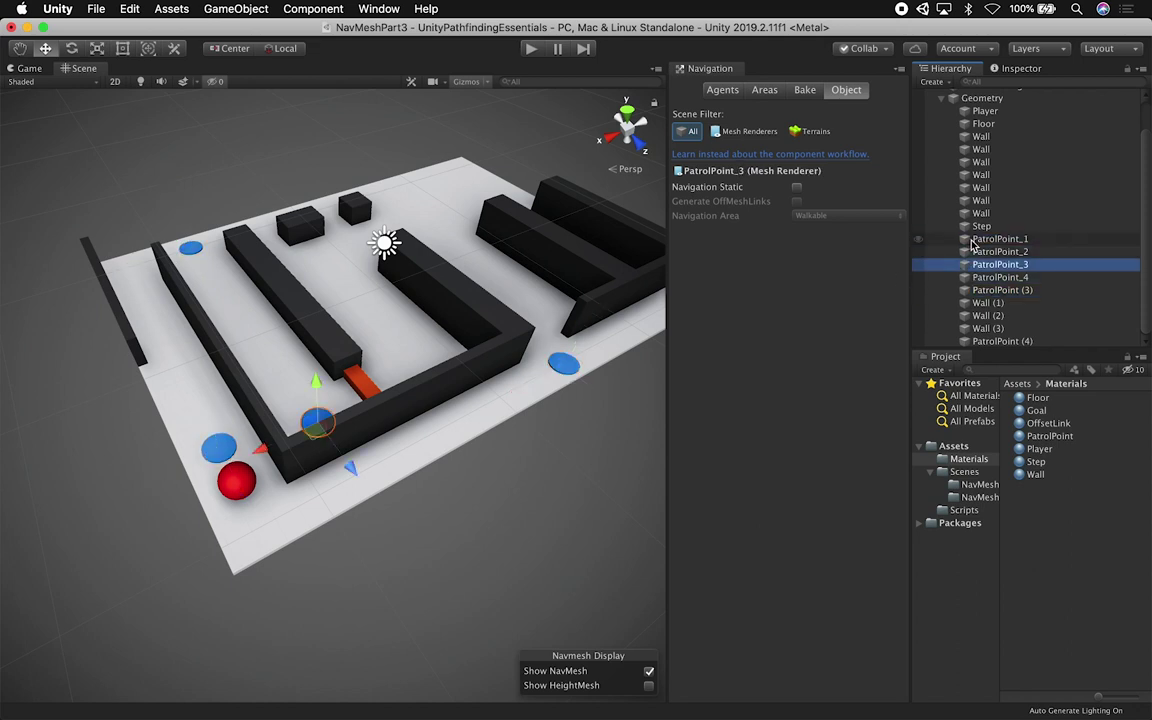
{"action": "left_click_drag", "start_coordinate": [478, 364], "coordinate": [296, 406], "text": "alt"}
{"action": "left_click", "coordinate": [1015, 290]}
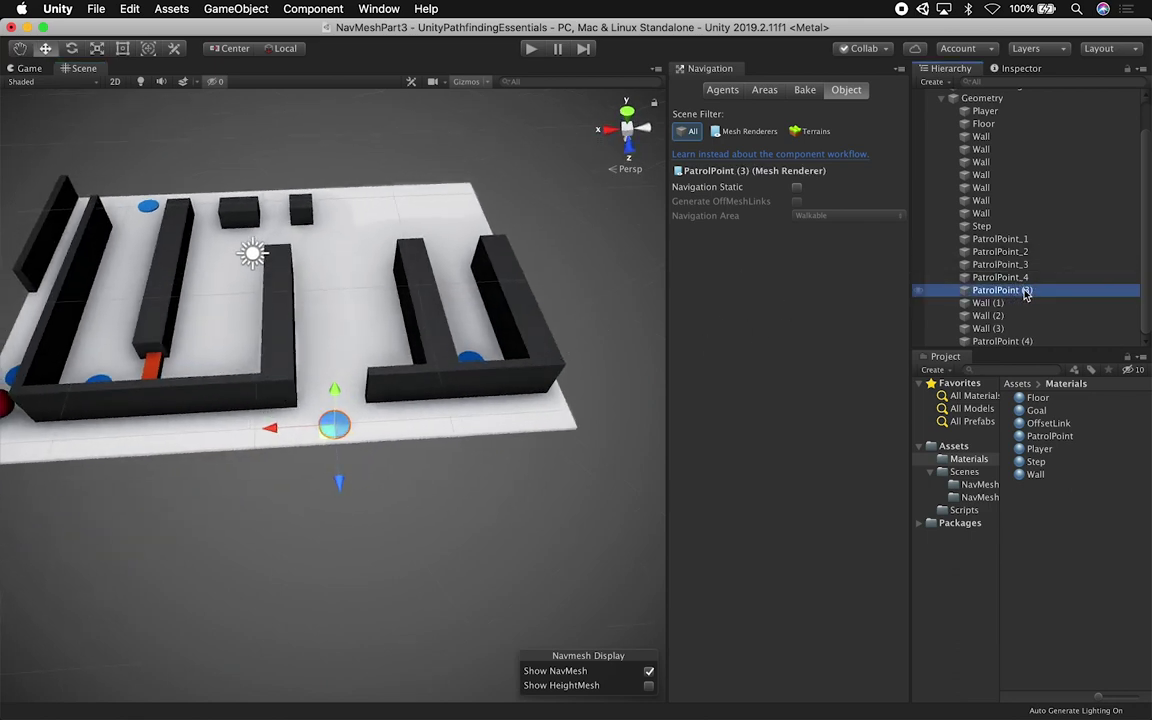
{"action": "left_click_drag", "start_coordinate": [336, 466], "coordinate": [332, 415]}
{"action": "key", "text": "super+z"}
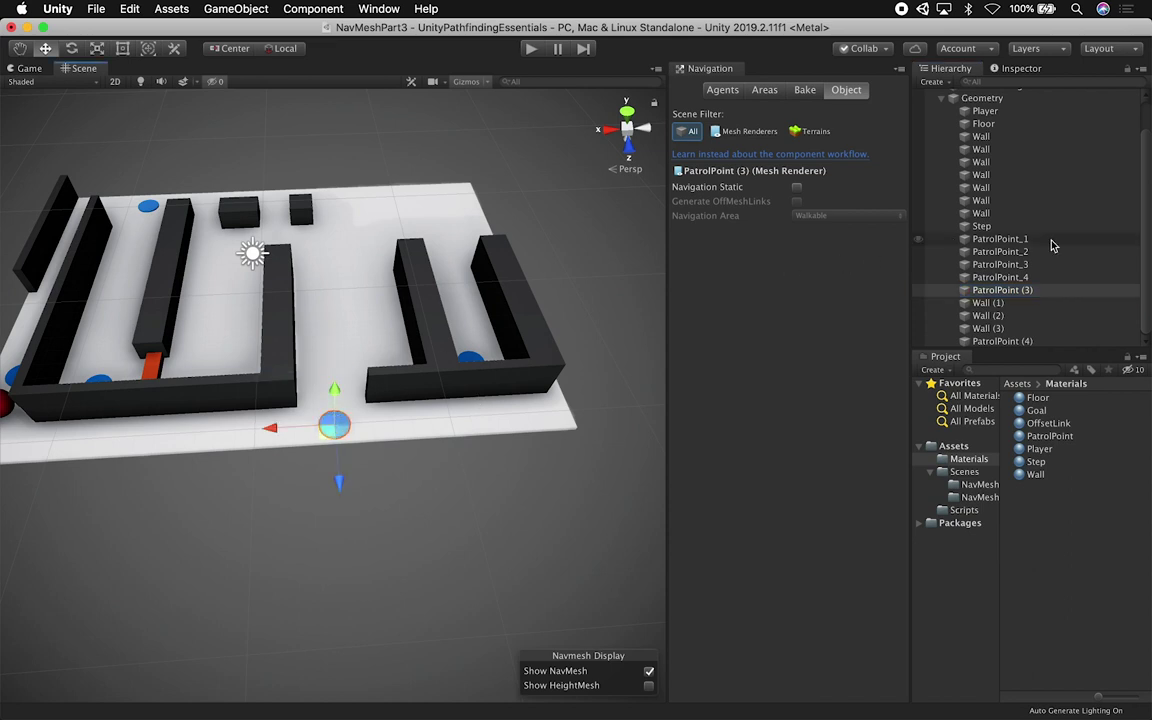
{"action": "key", "text": "super+BackSpace"}
Move PatrolPoint (4) directly below PatrolPoint_4 in the Hierarchy, without nesting it, and rename it PatrolPoint_5
{"action": "left_click", "coordinate": [1013, 301]}
{"action": "left_click", "coordinate": [1020, 291]}
{"action": "left_click_drag", "start_coordinate": [1021, 340], "coordinate": [1030, 292]}
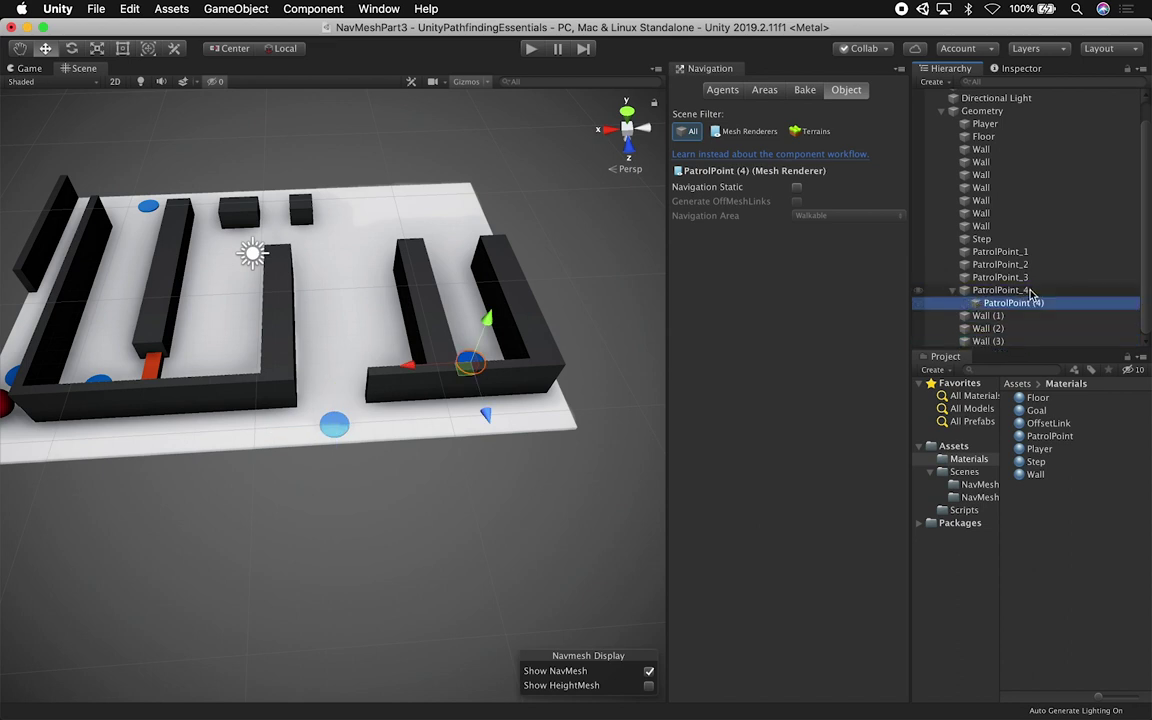
{"action": "key", "text": "super+z"}
{"action": "left_click_drag", "start_coordinate": [1008, 338], "coordinate": [1019, 300]}
{"action": "left_click", "coordinate": [1021, 308]}
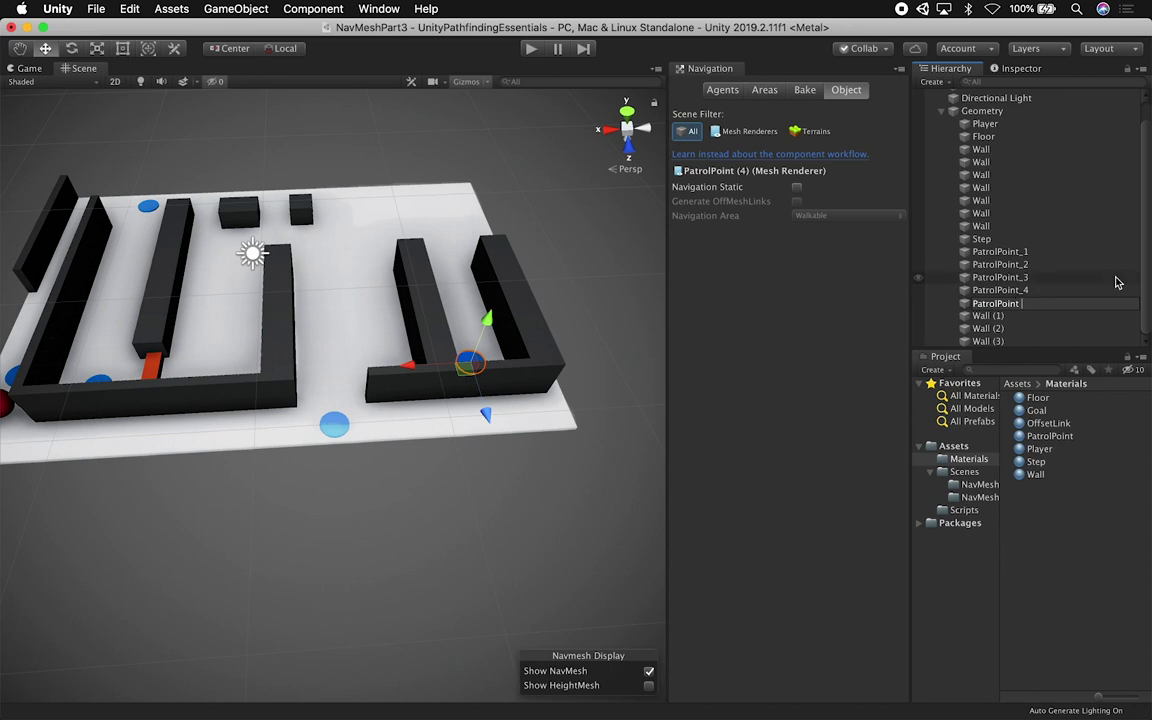
{"action": "type", "text": "_5"}
{"action": "key", "text": "Return"}
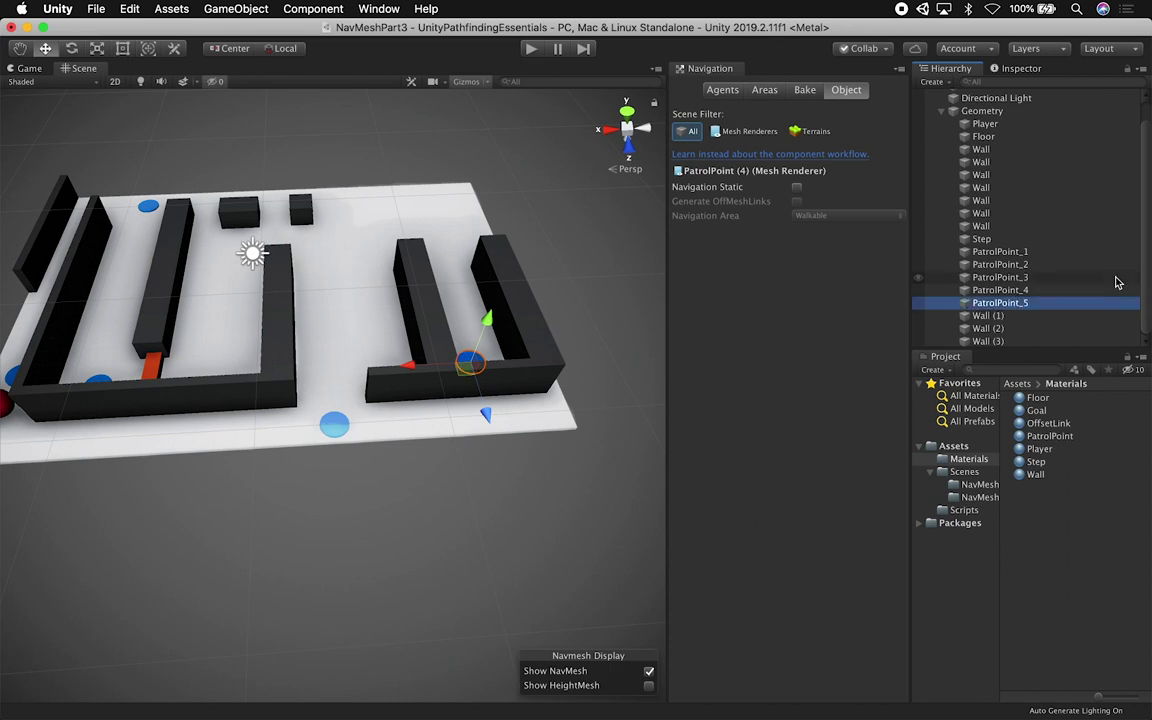
Group Wall (1), Wall (2) and Wall (3) with the other walls above Step and rename all three Wall
{"action": "left_click", "coordinate": [990, 316]}
{"action": "left_click", "coordinate": [995, 341], "text": "shift"}
{"action": "left_click_drag", "start_coordinate": [995, 341], "coordinate": [1010, 232]}
{"action": "left_click", "coordinate": [1008, 240]}
{"action": "left_click", "coordinate": [1008, 264], "text": "shift"}
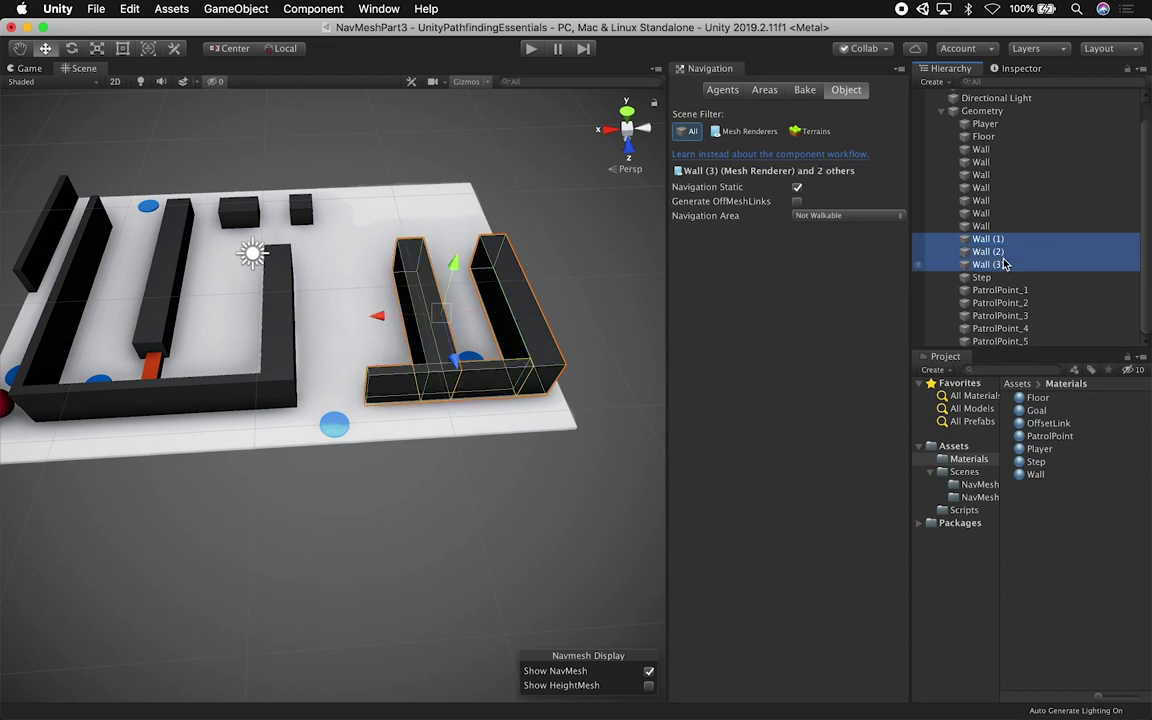
{"action": "left_click", "coordinate": [1018, 68]}
{"action": "left_click", "coordinate": [1005, 88]}
{"action": "type", "text": "Wall"}
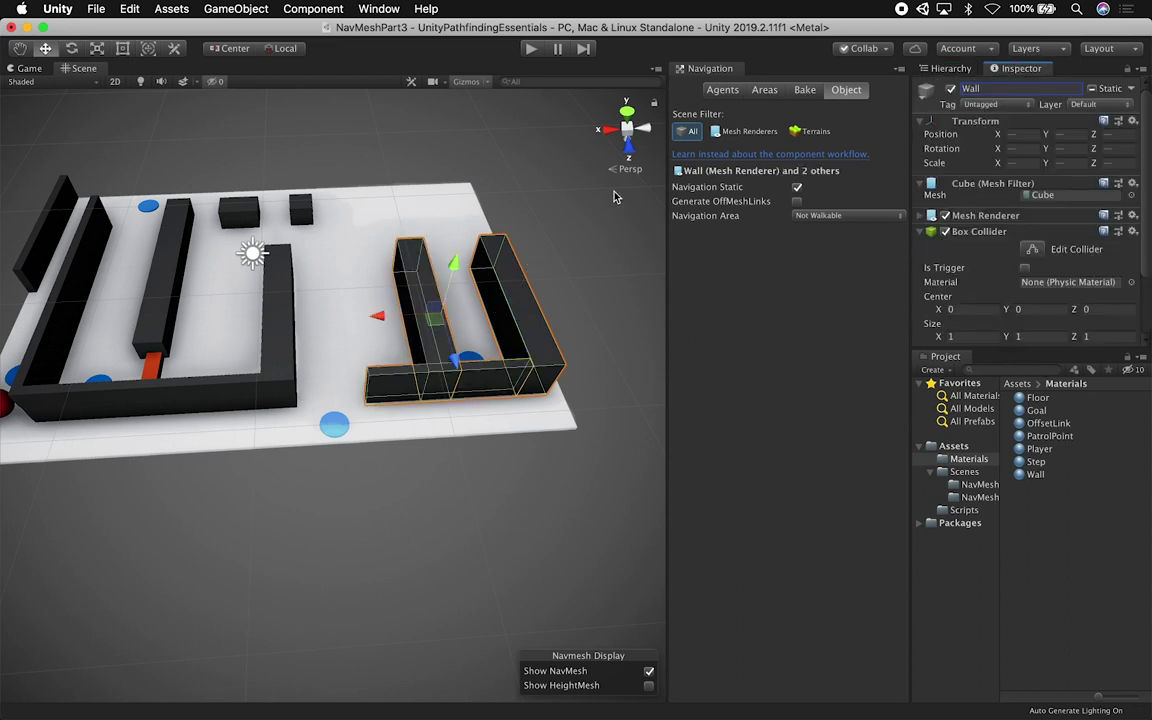
Lengthen the inner thick wall at X -13.66 across the floor to a Z scale of about 16.93
{"action": "left_click", "coordinate": [514, 218]}
{"action": "left_click_drag", "start_coordinate": [576, 244], "coordinate": [240, 292], "text": "alt"}
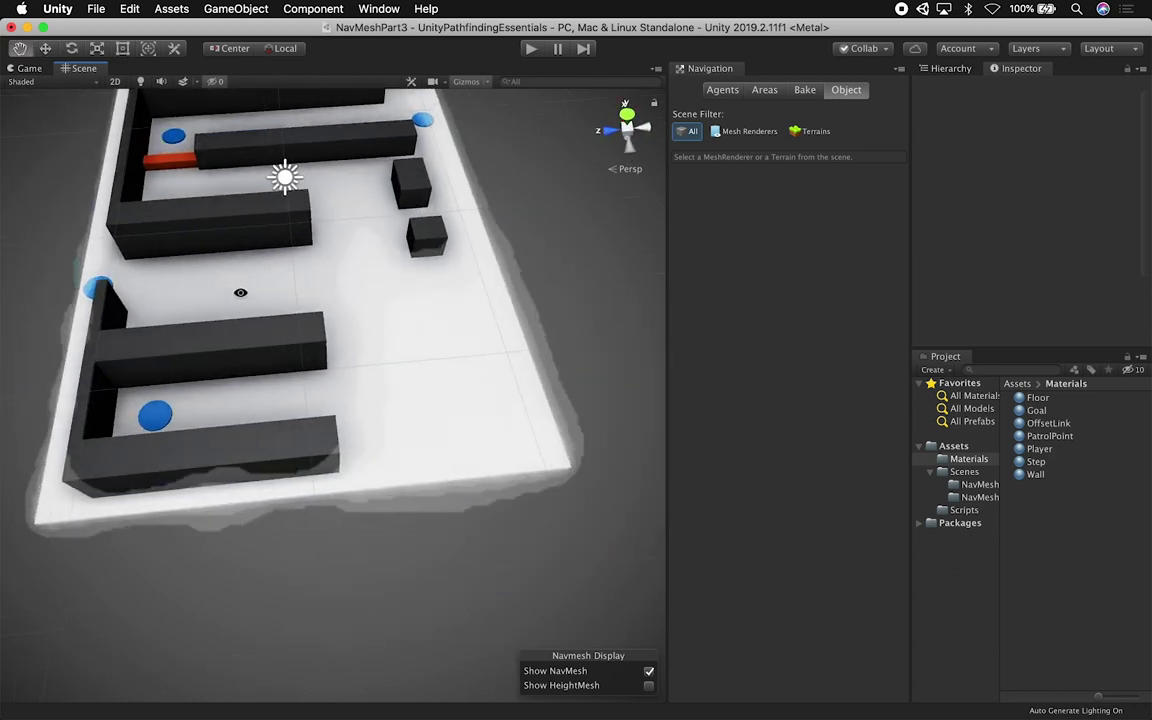
{"action": "left_click", "coordinate": [230, 335]}
{"action": "left_click_drag", "start_coordinate": [230, 335], "coordinate": [386, 321], "text": "alt"}
{"action": "key", "text": "t"}
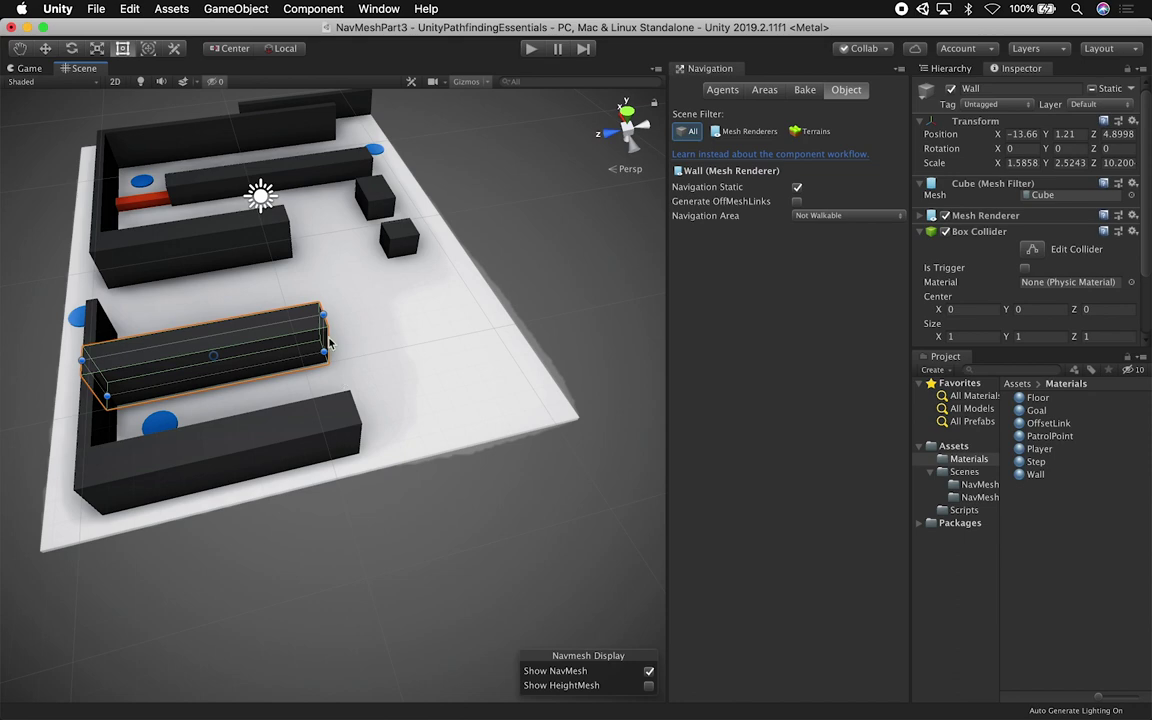
{"action": "left_click_drag", "start_coordinate": [339, 335], "coordinate": [386, 246]}
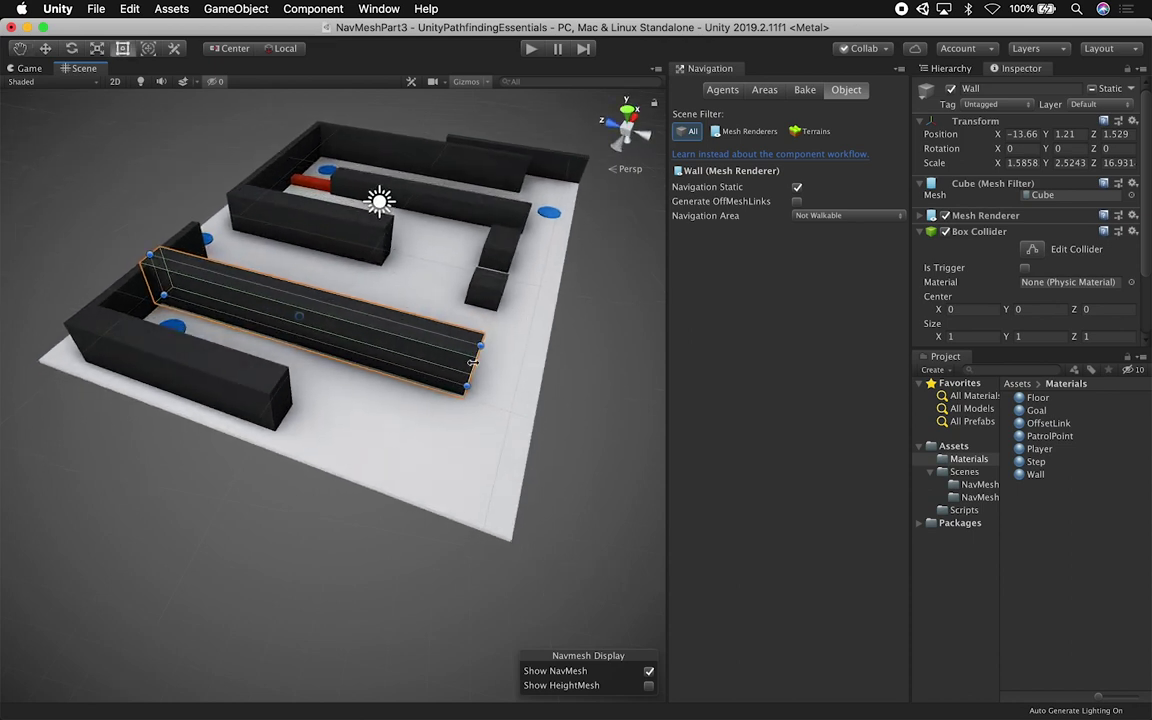
Lengthen the outermost thick wall at about X -18.74 to the floor's far edge, with a Z scale of about 19.98
{"action": "left_click", "coordinate": [250, 388]}
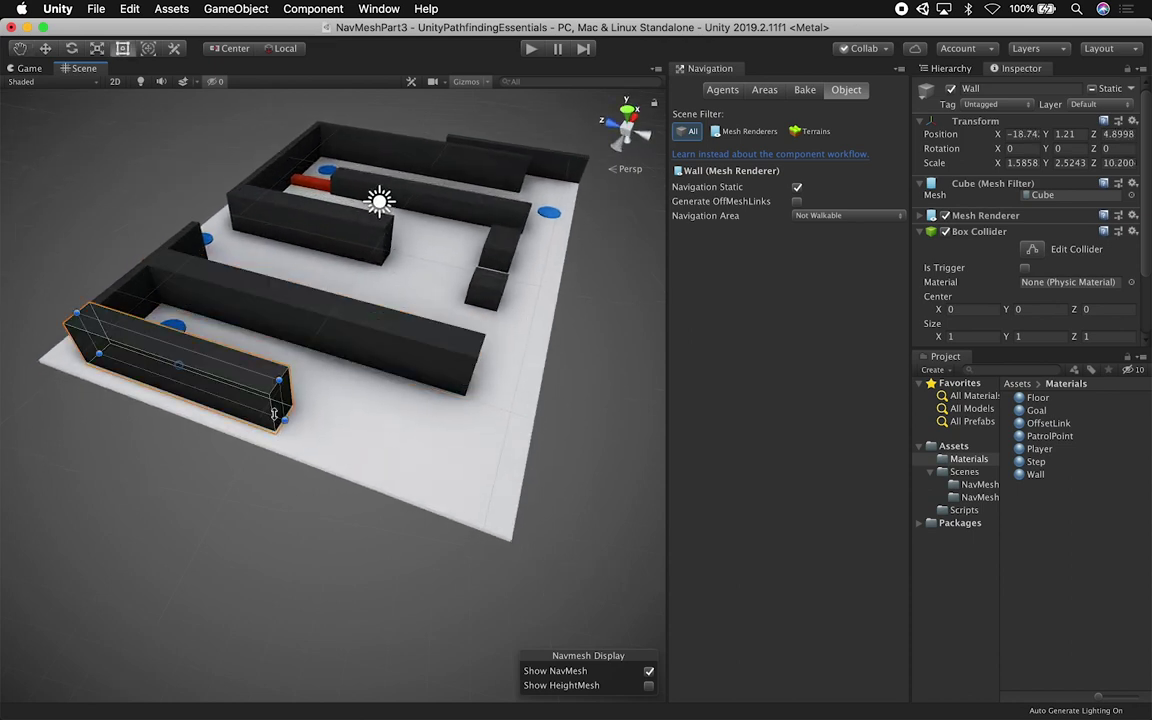
{"action": "left_click_drag", "start_coordinate": [282, 404], "coordinate": [540, 427]}
{"action": "key", "text": "super+z"}
{"action": "left_click_drag", "start_coordinate": [281, 401], "coordinate": [398, 328]}
{"action": "left_click_drag", "start_coordinate": [437, 412], "coordinate": [567, 176], "text": "alt"}
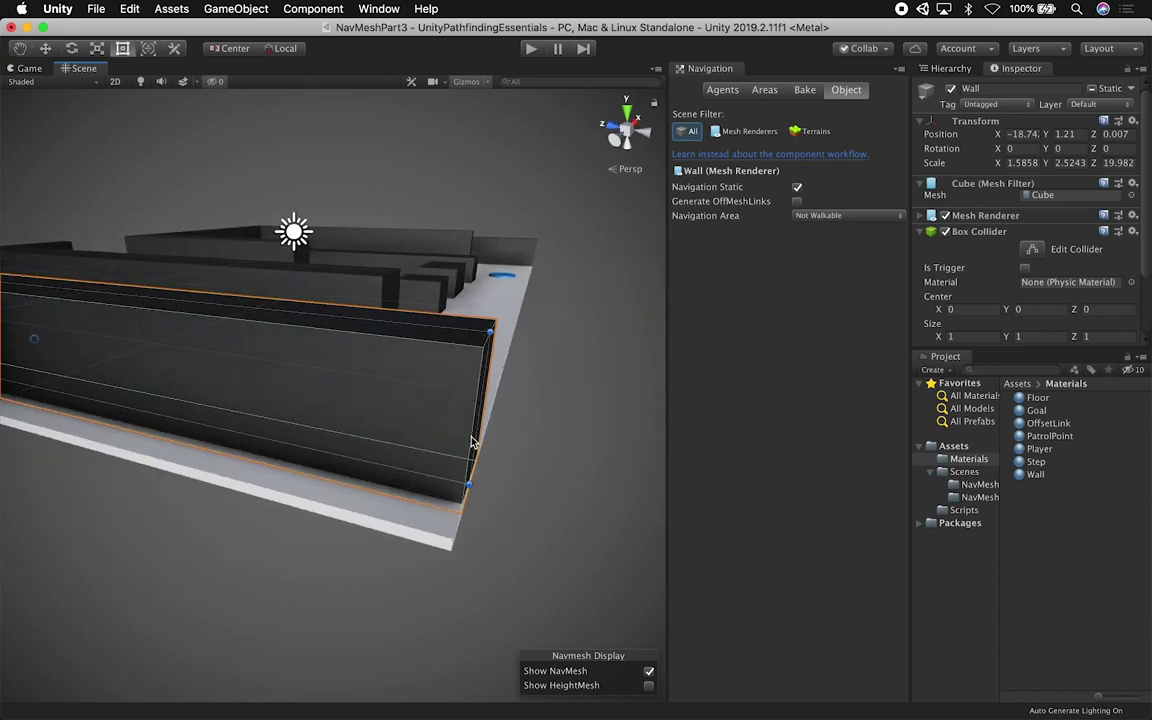
{"action": "left_click", "coordinate": [503, 440]}
{"action": "left_click_drag", "start_coordinate": [560, 417], "coordinate": [278, 450], "text": "alt"}
{"action": "left_click_drag", "start_coordinate": [374, 411], "coordinate": [355, 352], "text": "alt"}
{"action": "left_click", "coordinate": [950, 70]}
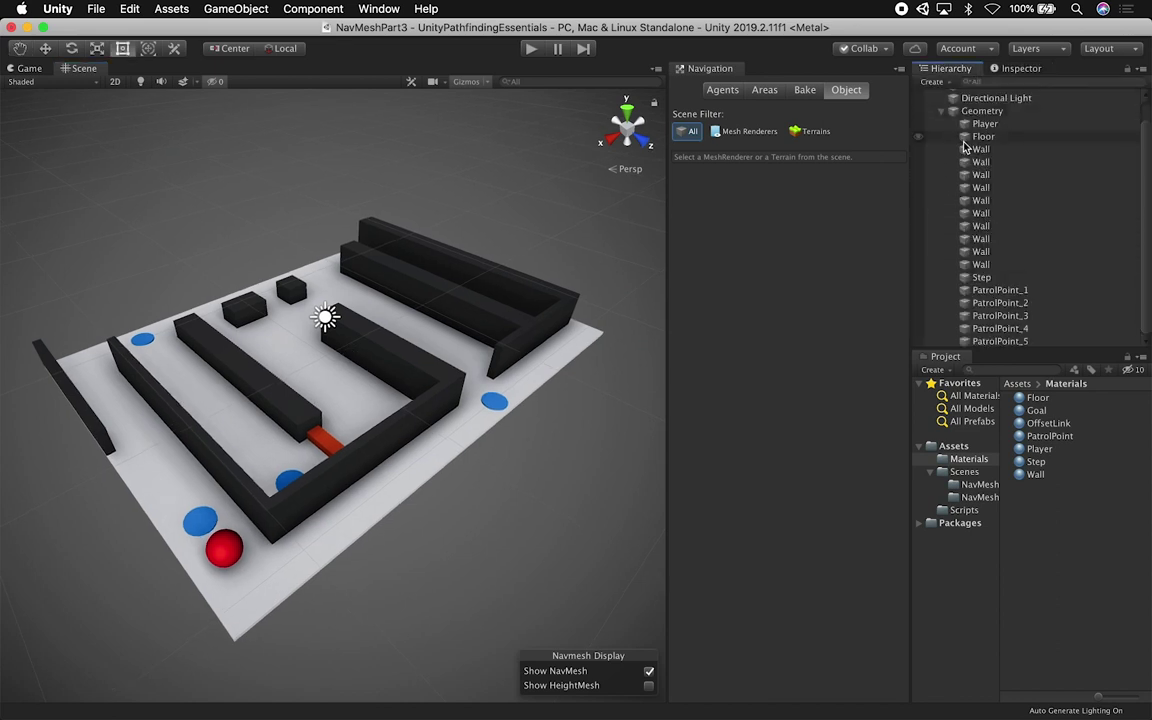
{"action": "left_click", "coordinate": [379, 8]}
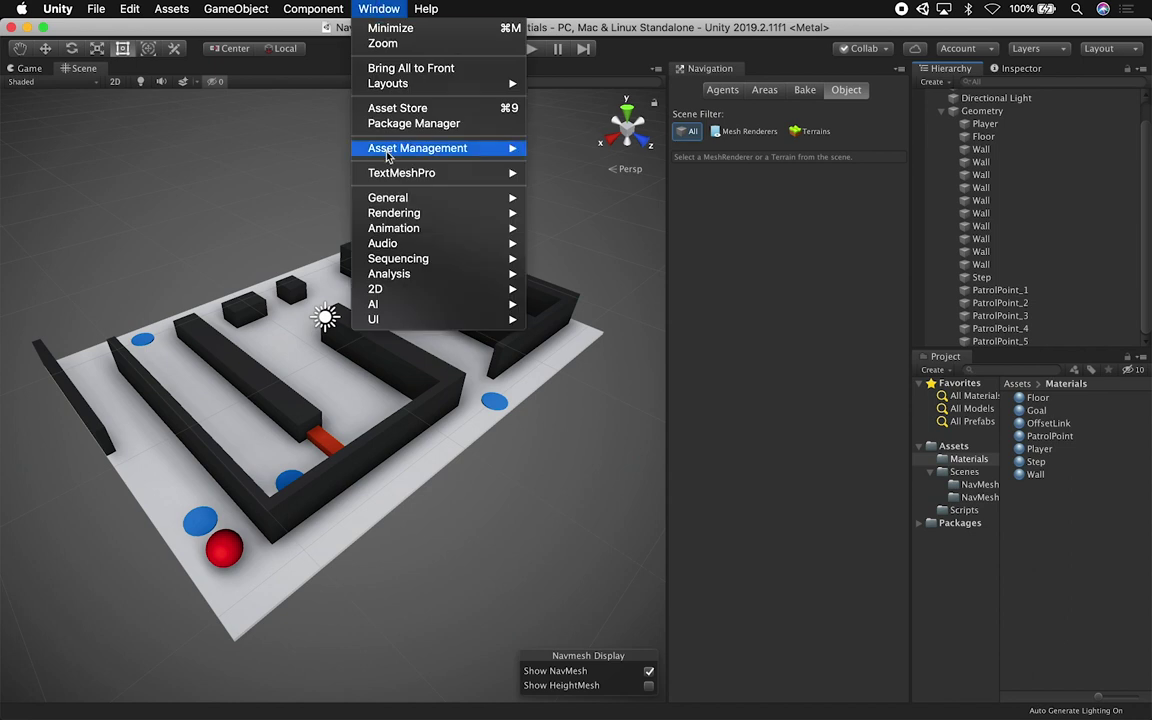
{"action": "mouse_move", "coordinate": [386, 177]}
{"action": "key", "text": "Escape"}
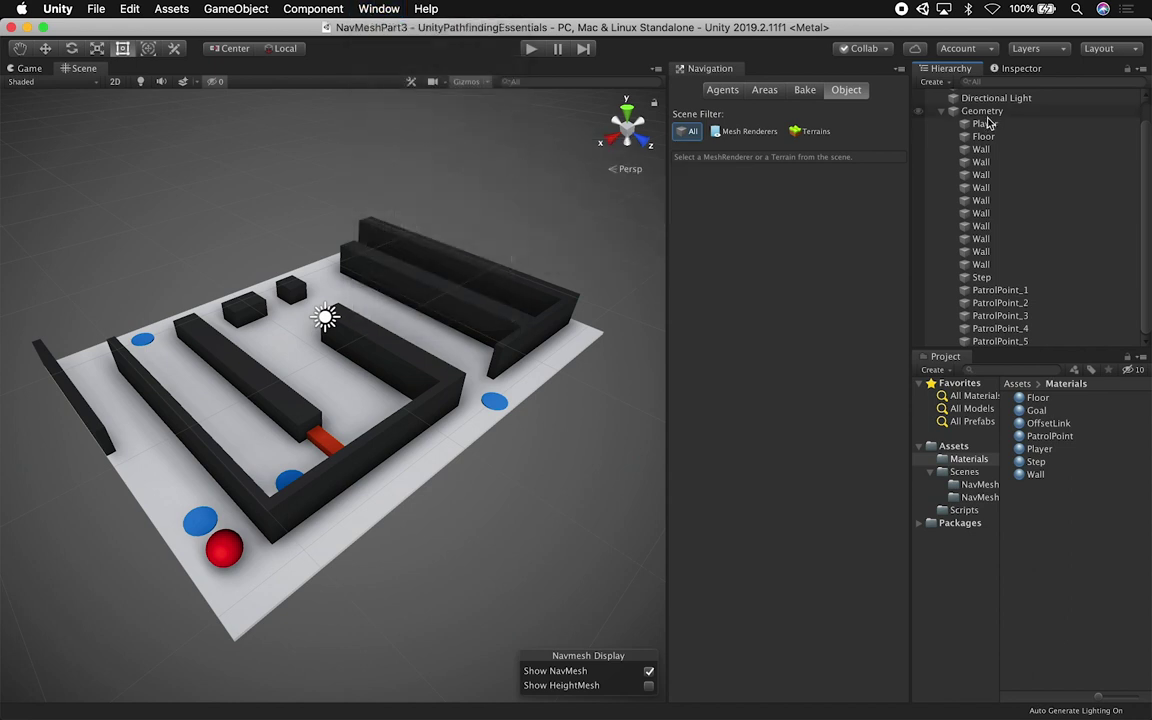
Add a 3D TextMeshPro text object under PatrolPoint_1 and import the TMP Essential Resources
{"action": "left_click", "coordinate": [978, 290]}
{"action": "right_click", "coordinate": [978, 291]}
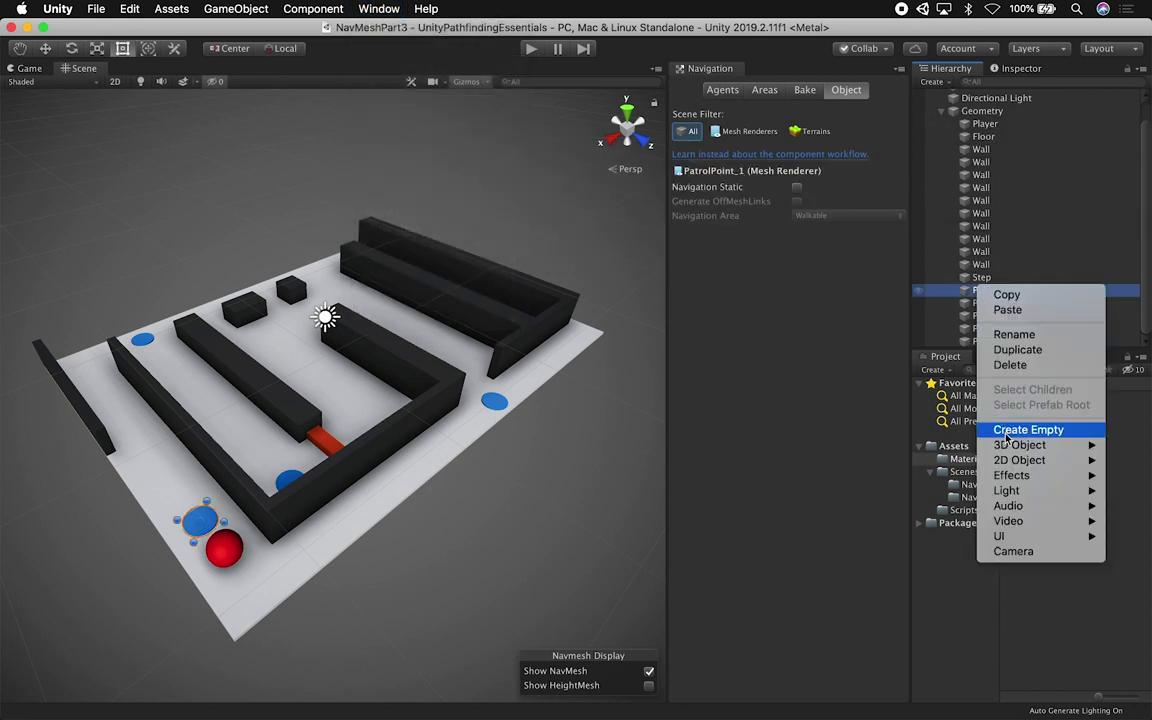
{"action": "mouse_move", "coordinate": [1007, 444]}
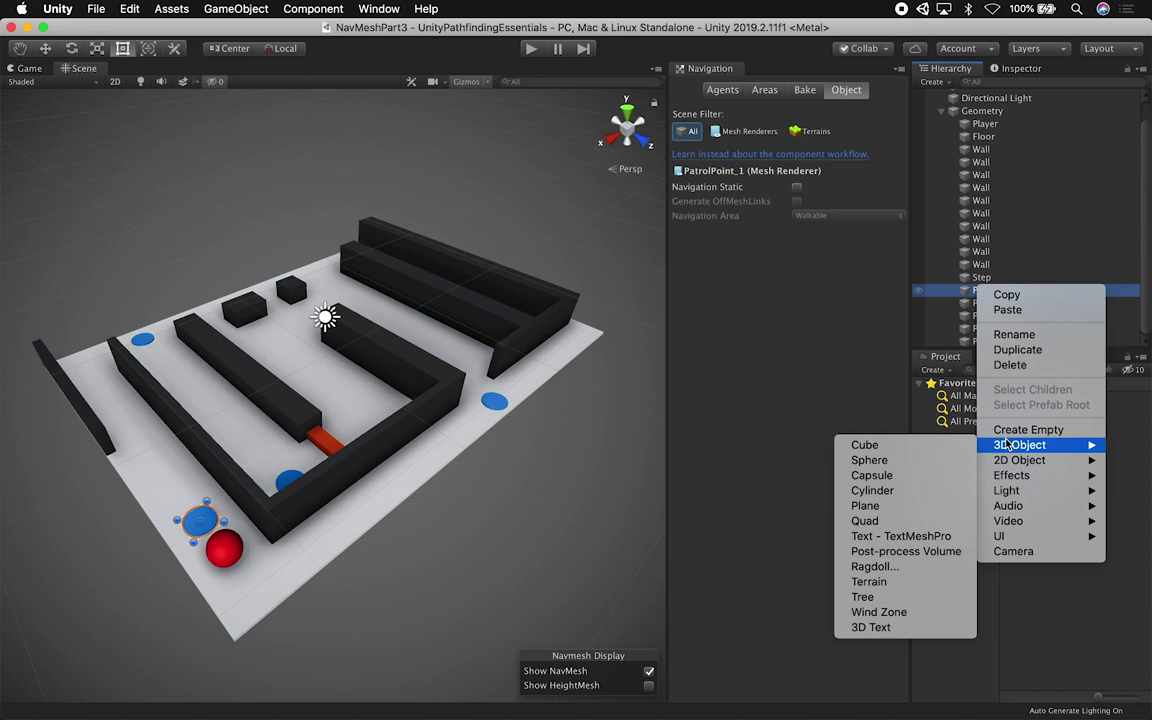
{"action": "left_click", "coordinate": [905, 536]}
{"action": "left_click", "coordinate": [296, 105]}
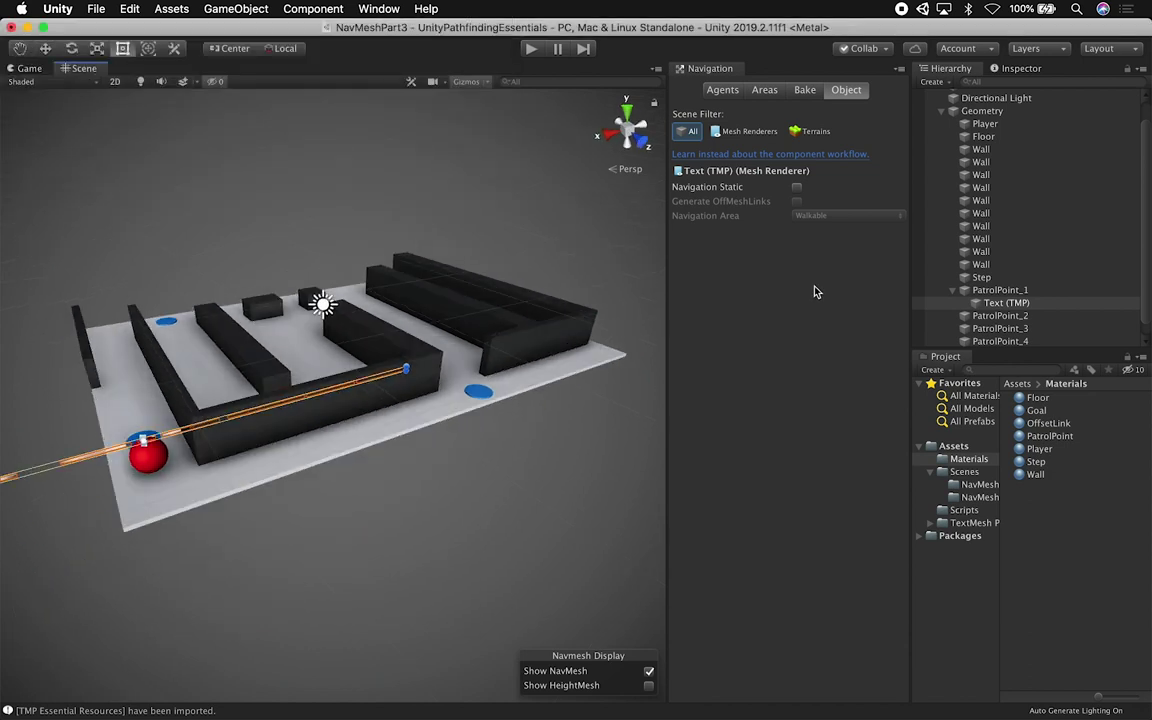
Move Text (TMP) out of PatrolPoint_1 to directly under Geometry, and dock the Project window below Navigation to enlarge the Inspector
{"action": "left_click_drag", "start_coordinate": [1000, 302], "coordinate": [988, 284]}
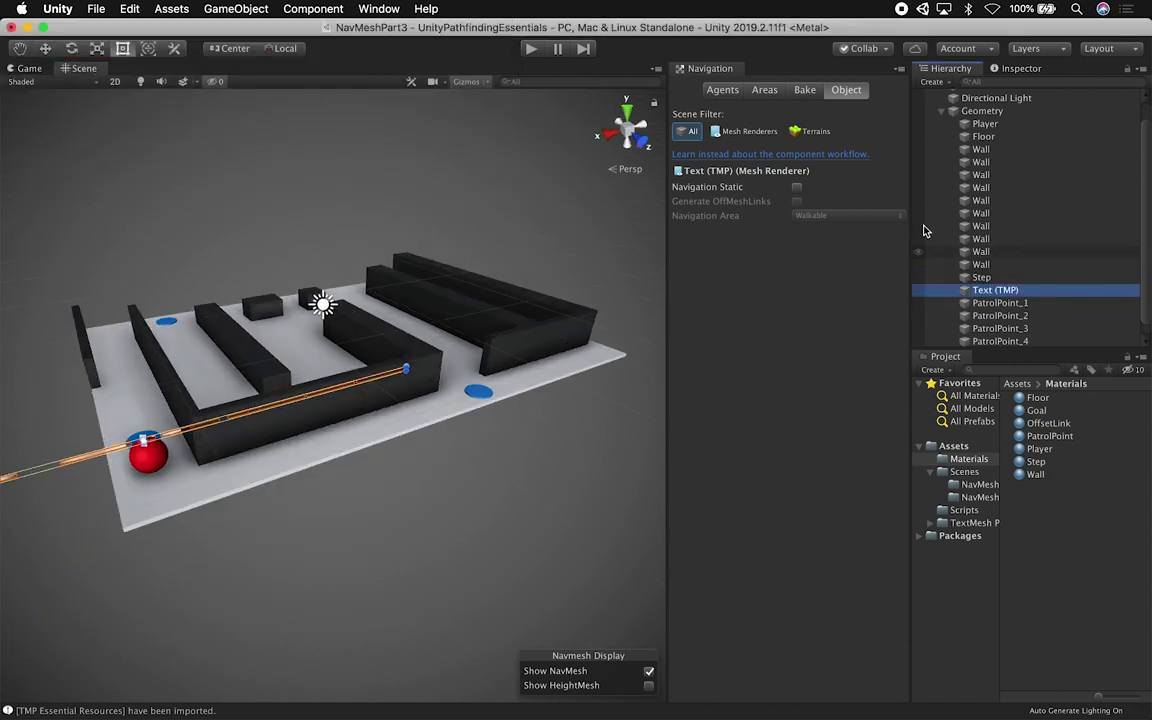
{"action": "left_click", "coordinate": [1018, 69]}
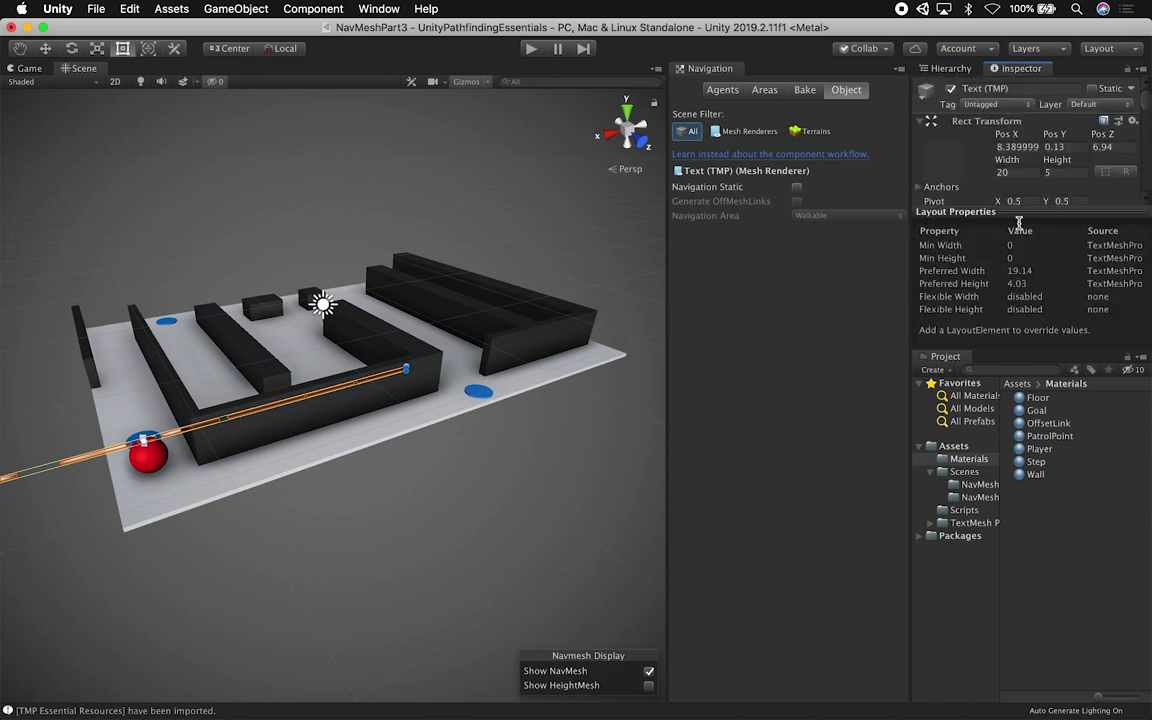
{"action": "left_click_drag", "start_coordinate": [1028, 217], "coordinate": [1028, 397]}
{"action": "left_click_drag", "start_coordinate": [1034, 348], "coordinate": [825, 533]}
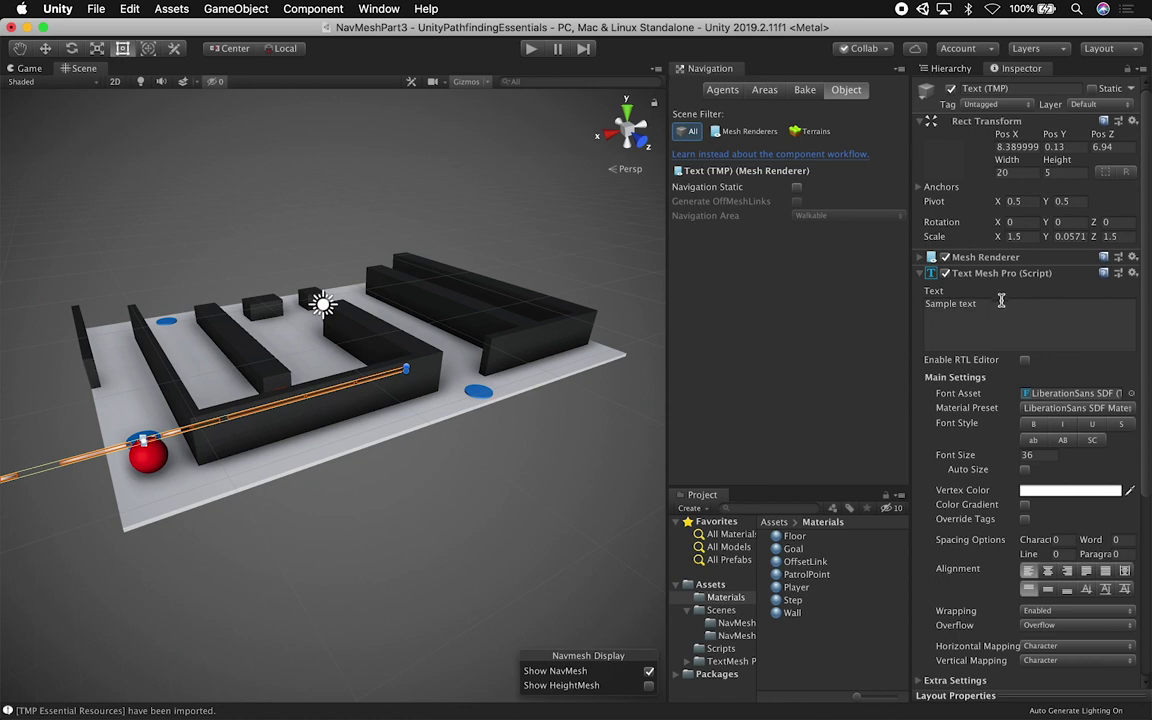
Stretch the text object's box to a height of about 43.5 and set its scale to 1 on all axes
{"action": "left_click_drag", "start_coordinate": [222, 416], "coordinate": [350, 309]}
{"action": "left_click", "coordinate": [1018, 237]}
{"action": "type", "text": "1"}
{"action": "left_click", "coordinate": [1066, 237]}
{"action": "type", "text": "1"}
{"action": "left_click", "coordinate": [1122, 238]}
{"action": "key", "text": "BackSpace"}
{"action": "key", "text": "BackSpace"}
{"action": "scroll", "coordinate": [236, 320], "scroll_direction": "down", "scroll_amount": 5}
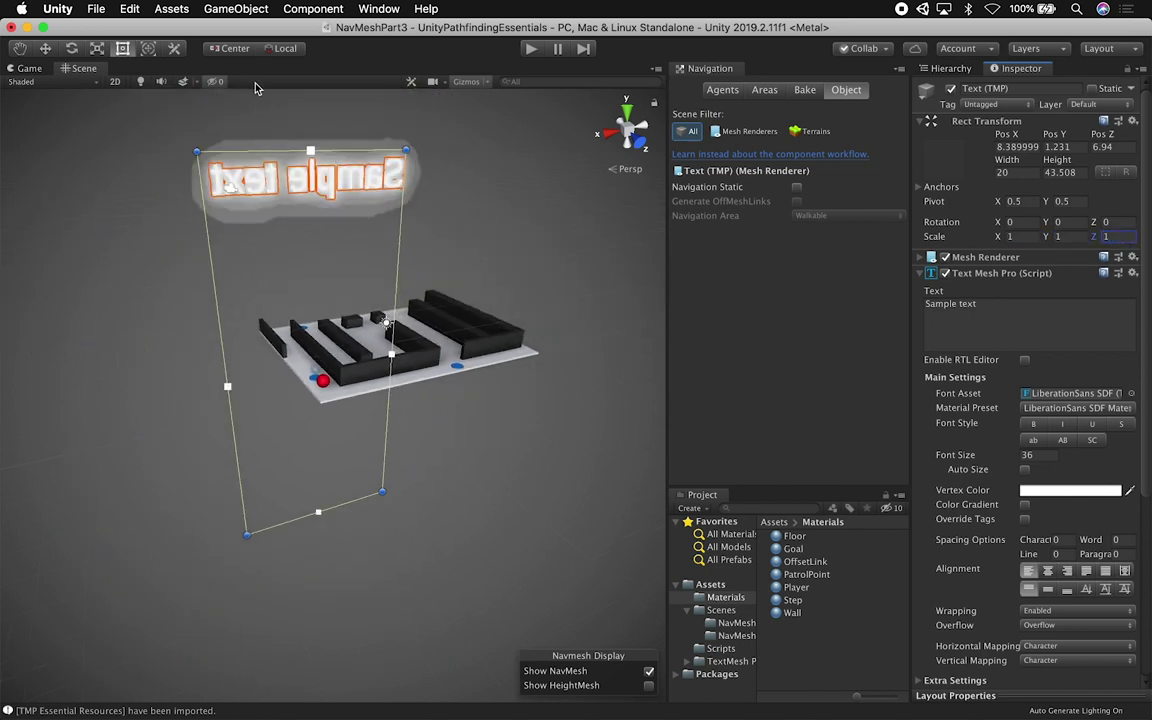
Switch the Scene to 2D and reduce the sample text's box height to about 7.4
{"action": "left_click", "coordinate": [116, 82]}
{"action": "middle_click_drag", "start_coordinate": [564, 203], "coordinate": [589, 263]}
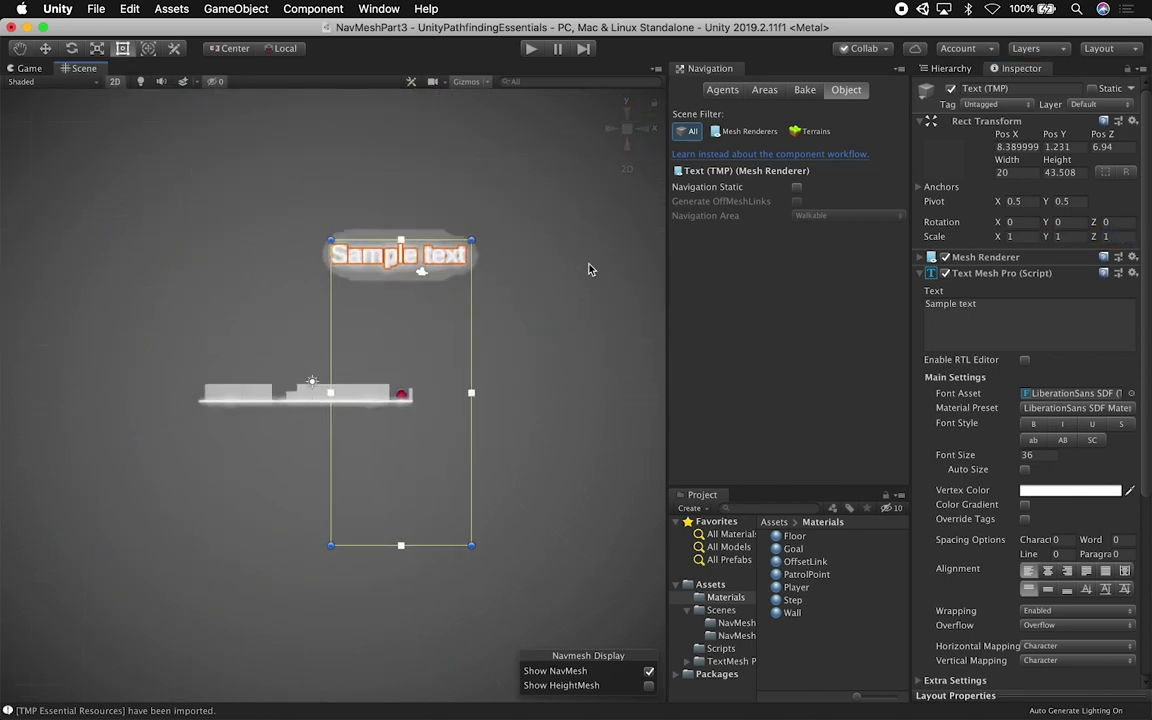
{"action": "scroll", "coordinate": [588, 263], "scroll_direction": "up", "scroll_amount": 3}
{"action": "middle_click_drag", "start_coordinate": [396, 475], "coordinate": [422, 433]}
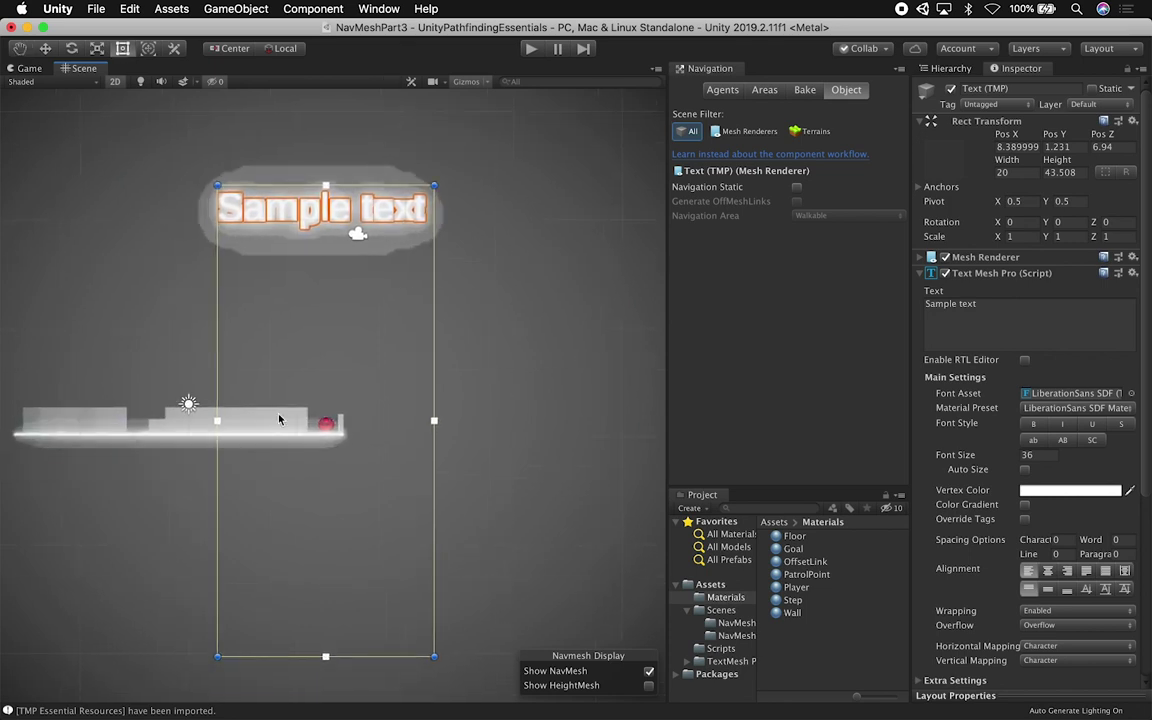
{"action": "left_click_drag", "start_coordinate": [413, 276], "coordinate": [413, 265]}
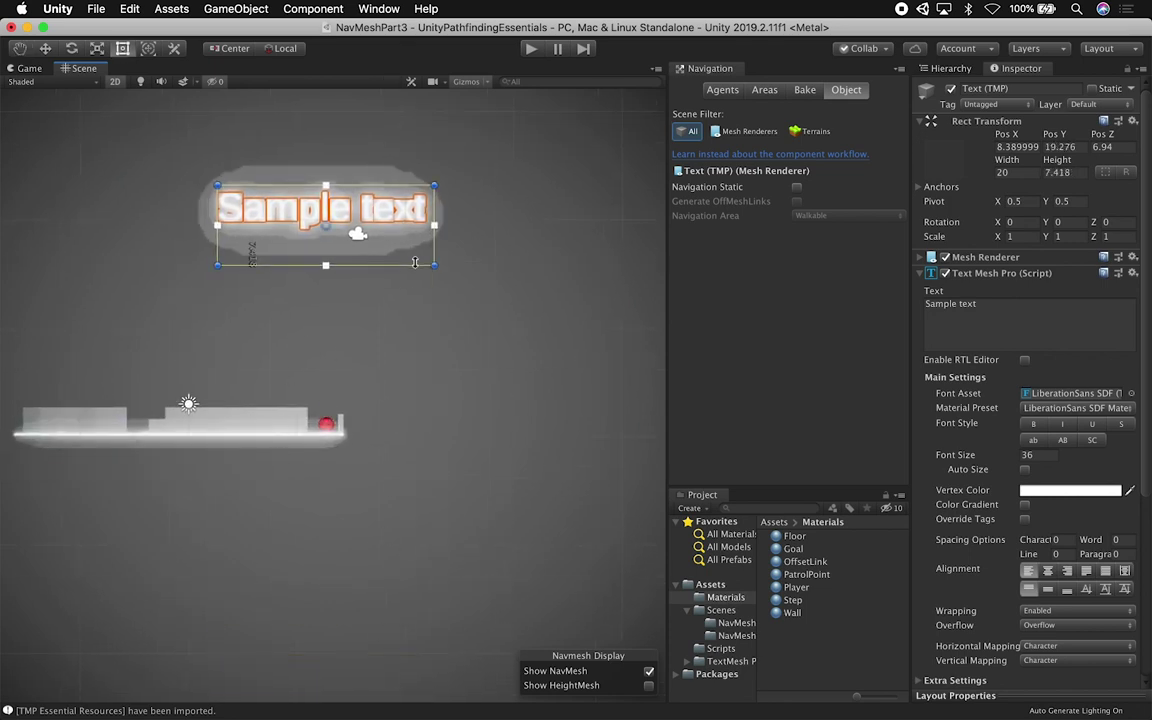
Set the Main Camera's Post Process Volume weight to 0
{"action": "left_click", "coordinate": [931, 67]}
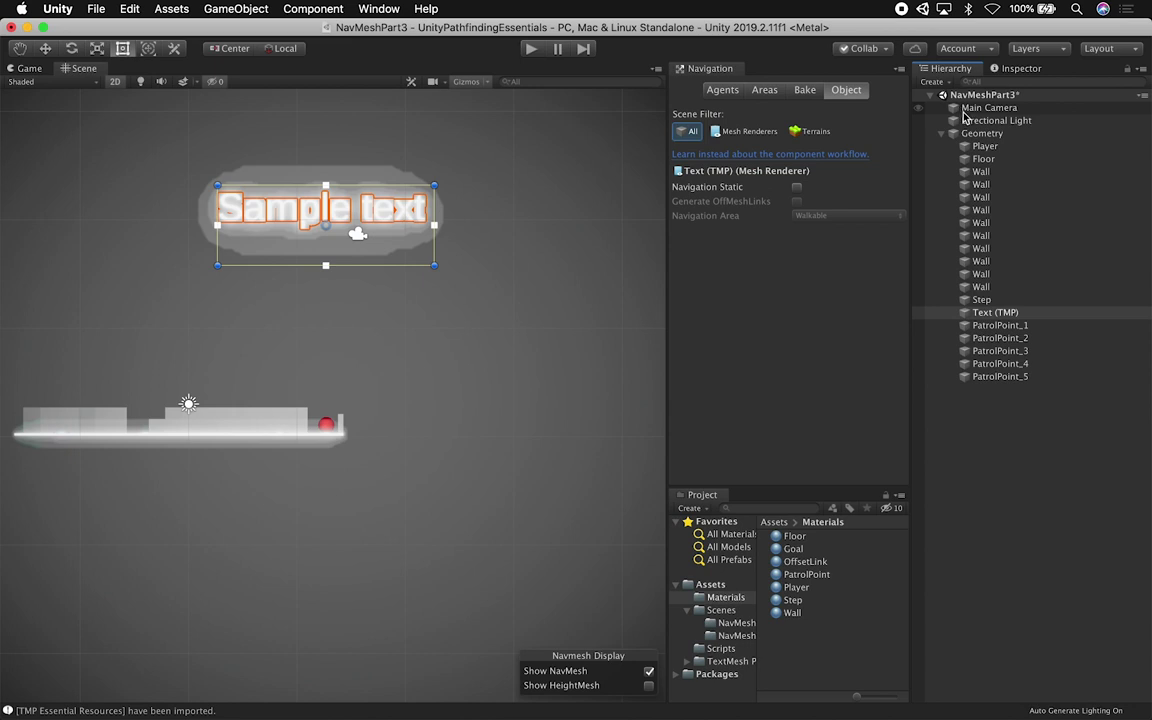
{"action": "left_click", "coordinate": [979, 109]}
{"action": "left_click", "coordinate": [1021, 68]}
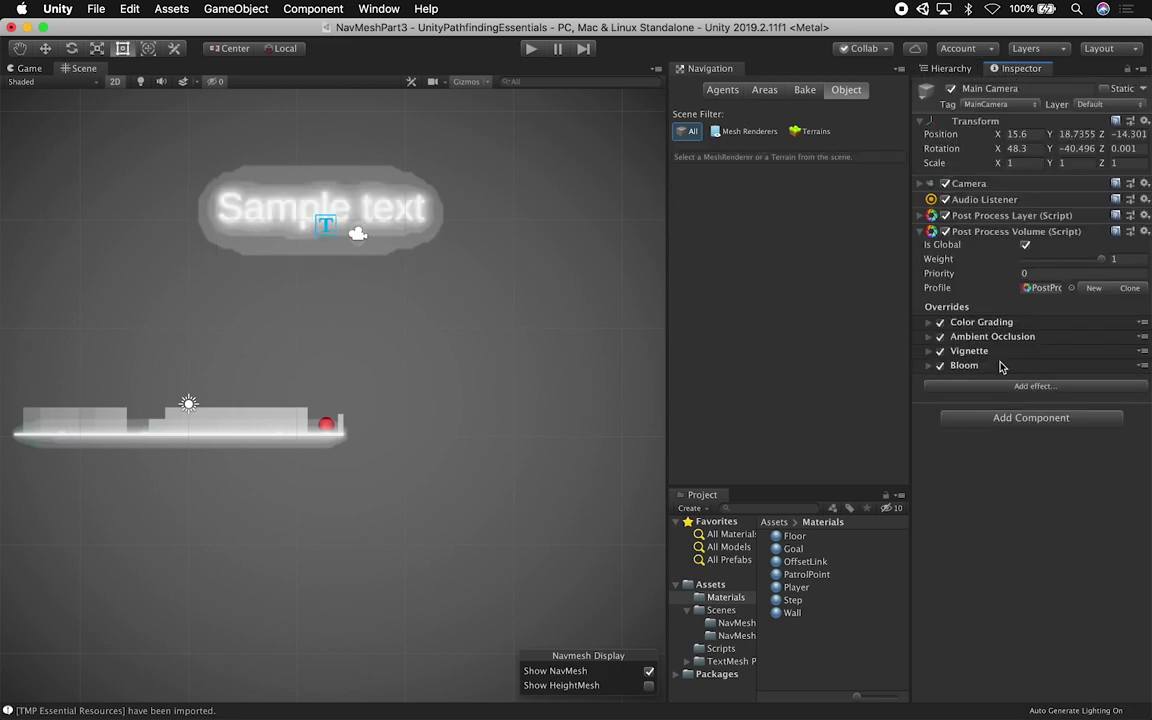
{"action": "left_click_drag", "start_coordinate": [1070, 259], "coordinate": [996, 269]}
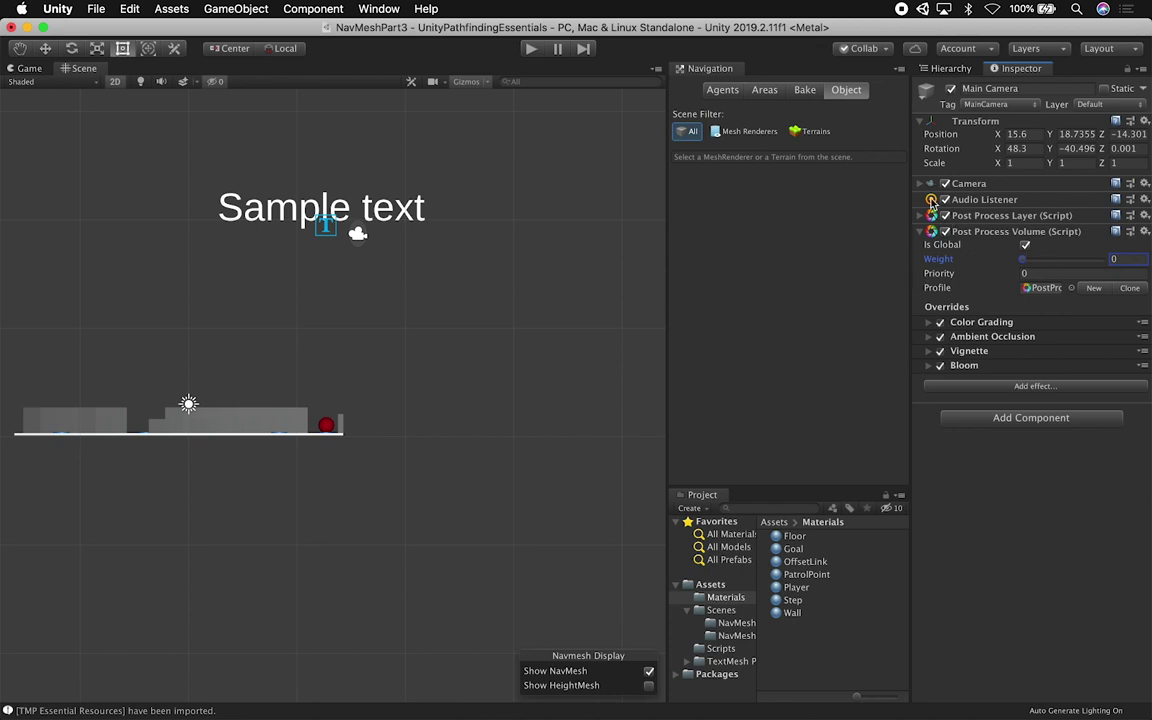
Select Text (TMP) and reduce its box height to about 4.5 so it fits the sample text
{"action": "left_click", "coordinate": [955, 68]}
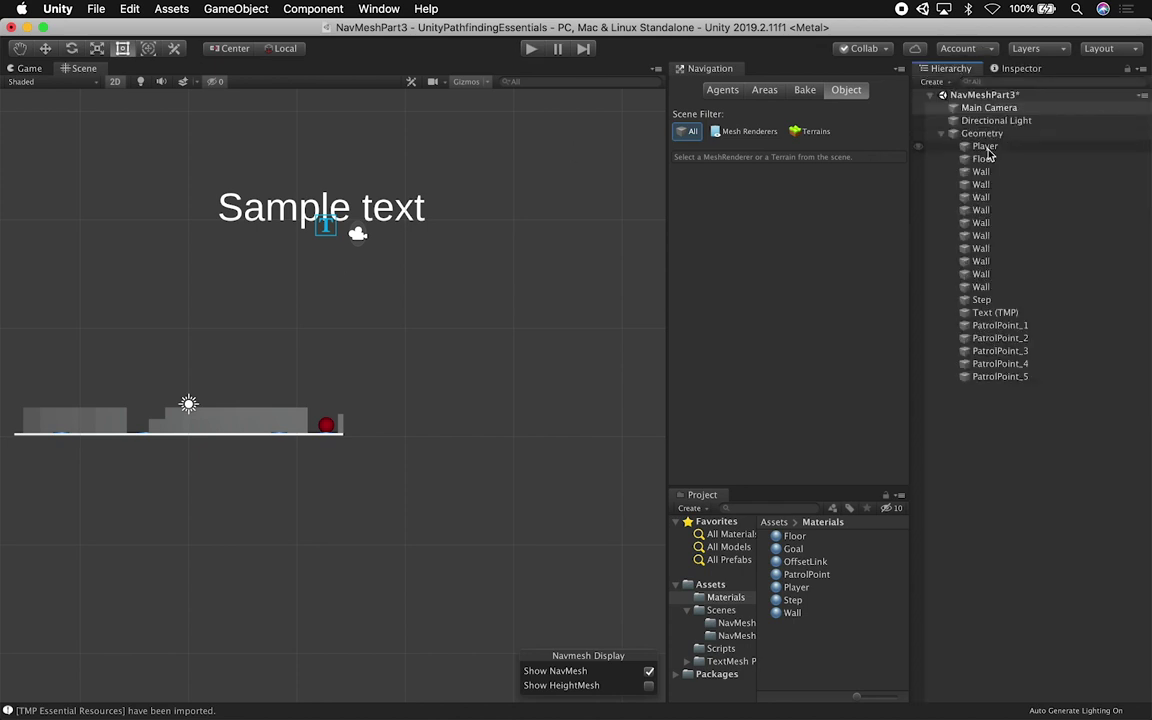
{"action": "left_click", "coordinate": [990, 312]}
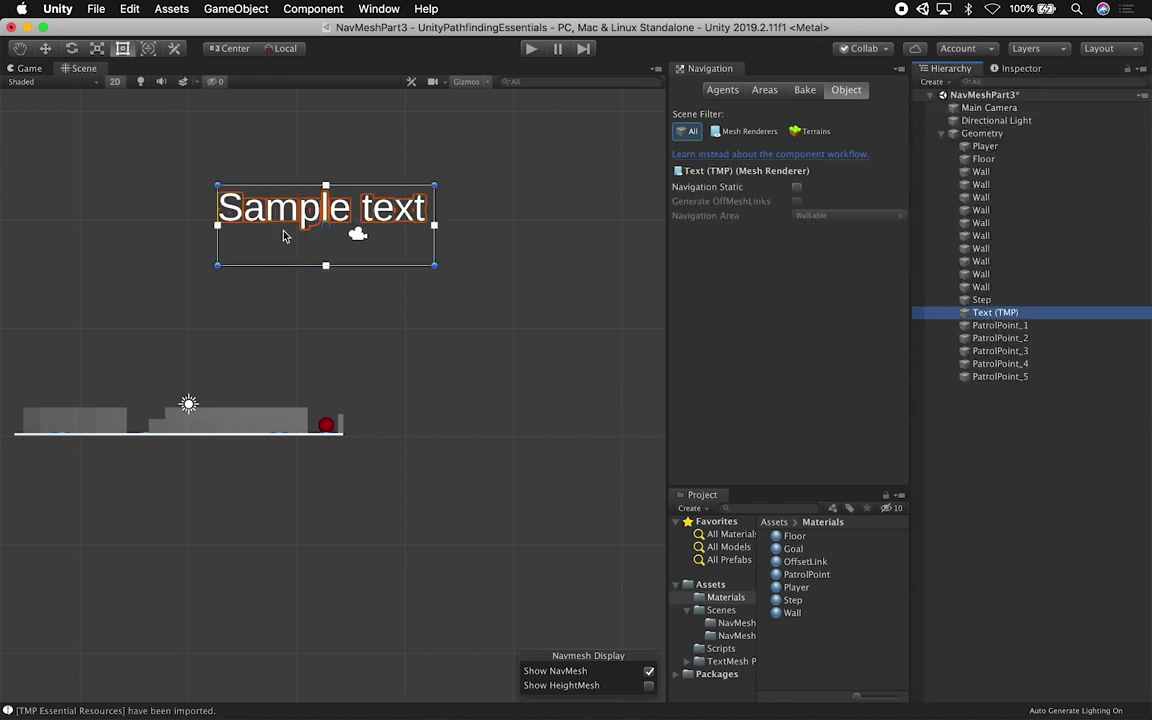
{"action": "scroll", "coordinate": [380, 394], "scroll_direction": "up", "scroll_amount": 5}
{"action": "left_click_drag", "start_coordinate": [371, 293], "coordinate": [373, 250]}
Rename the Text (TMP) object as Overlay
{"action": "left_click", "coordinate": [993, 314]}
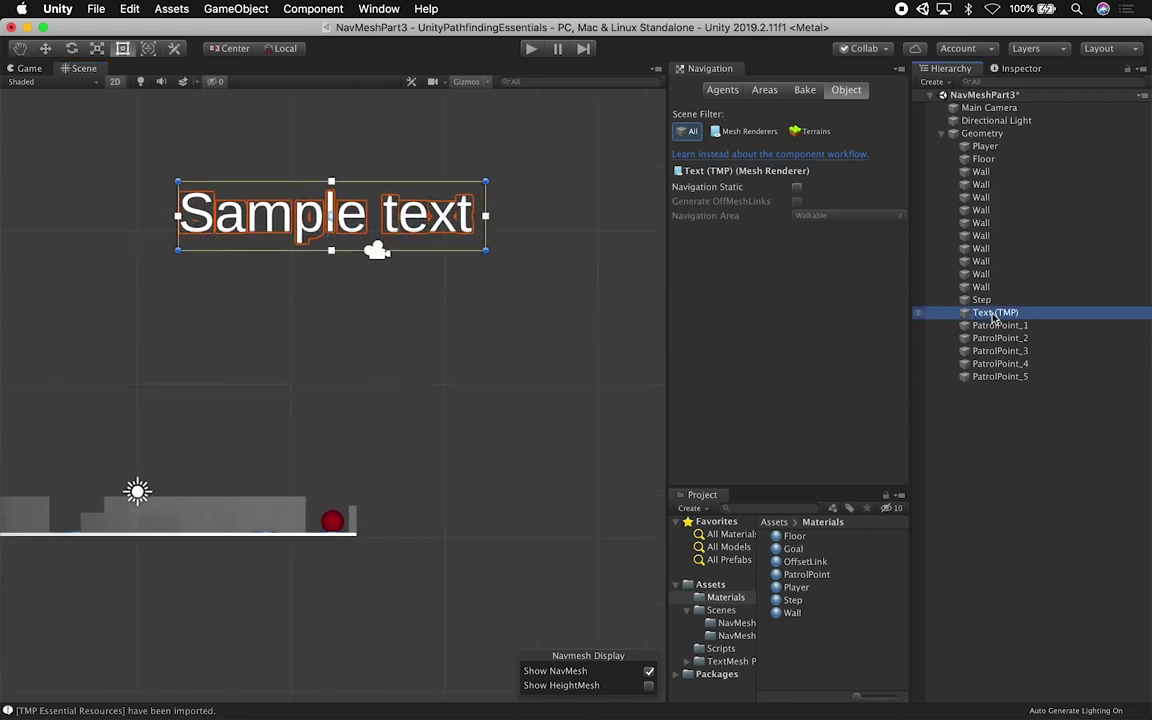
{"action": "type", "text": "P"}
{"action": "key", "text": "BackSpace"}
{"action": "type", "text": "Text"}
{"action": "key", "text": "BackSpace"}
{"action": "key", "text": "BackSpace"}
{"action": "key", "text": "BackSpace"}
{"action": "key", "text": "BackSpace"}
{"action": "type", "text": "Overlay"}
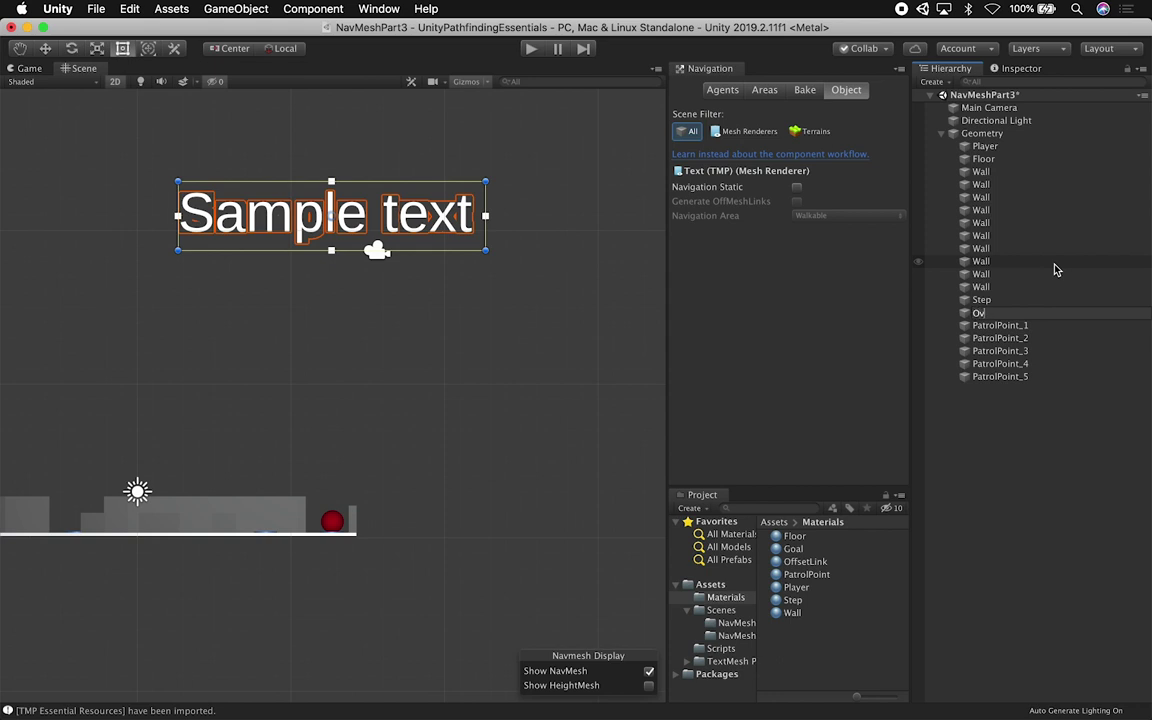
{"action": "key", "text": "Return"}
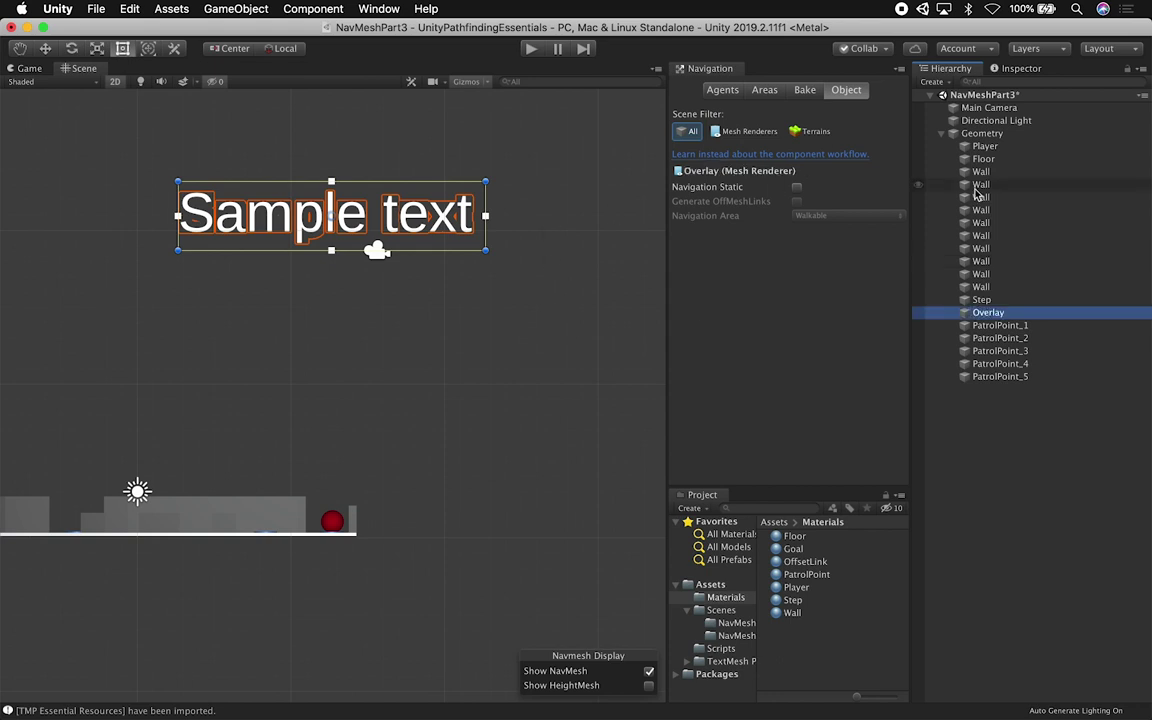
Dock the Inspector beside Navigation and set Overlay's text to "PATROL POINT 1"
{"action": "left_click_drag", "start_coordinate": [1017, 74], "coordinate": [765, 72]}
{"action": "left_click", "coordinate": [721, 313]}
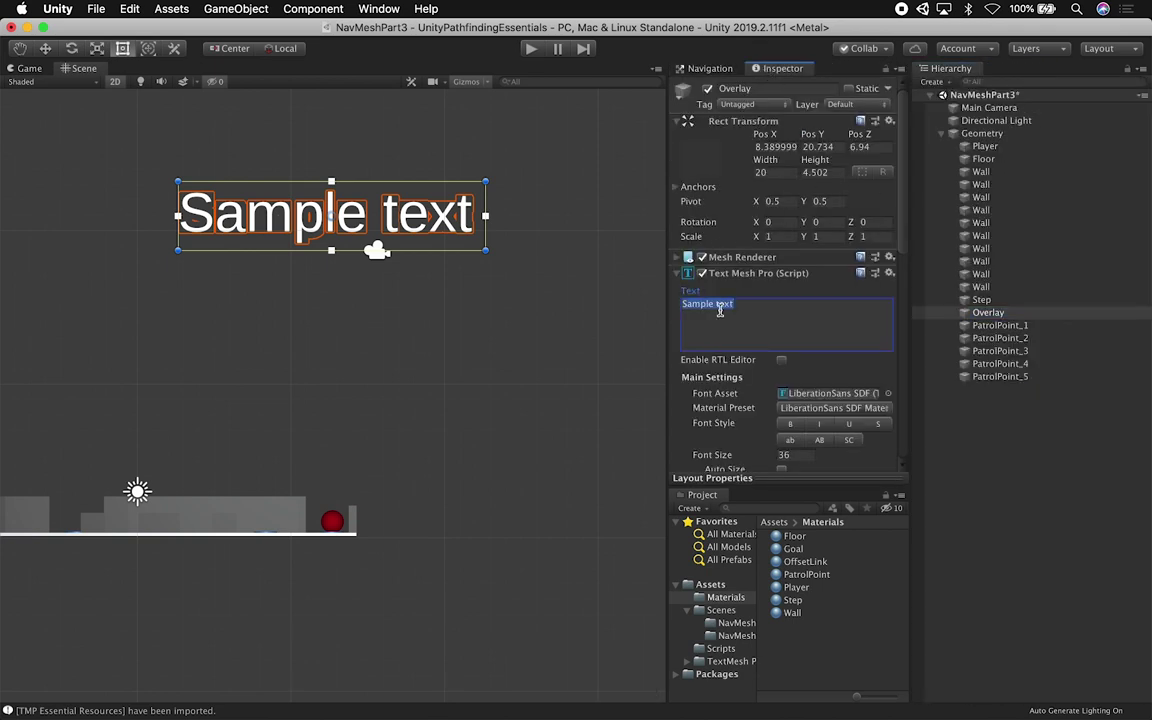
{"action": "type", "text": "pa"}
{"action": "key", "text": "BackSpace"}
{"action": "key", "text": "BackSpace"}
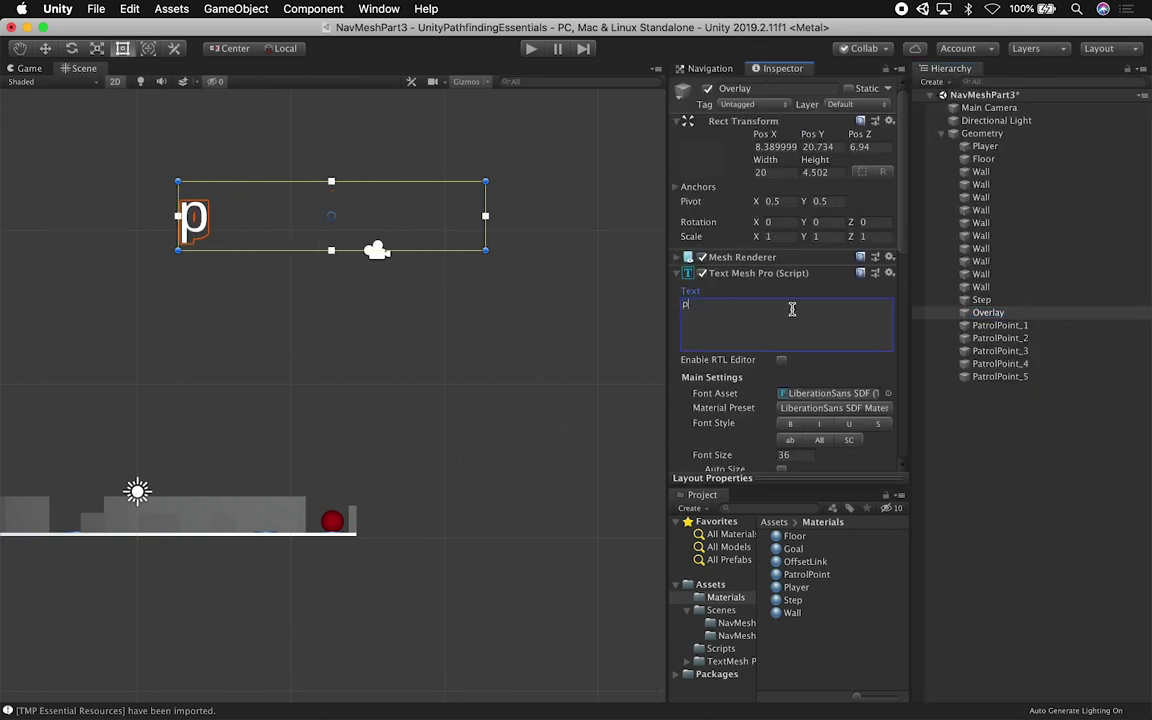
{"action": "type", "text": "a"}
{"action": "key", "text": "BackSpace"}
{"action": "type", "text": "PA"}
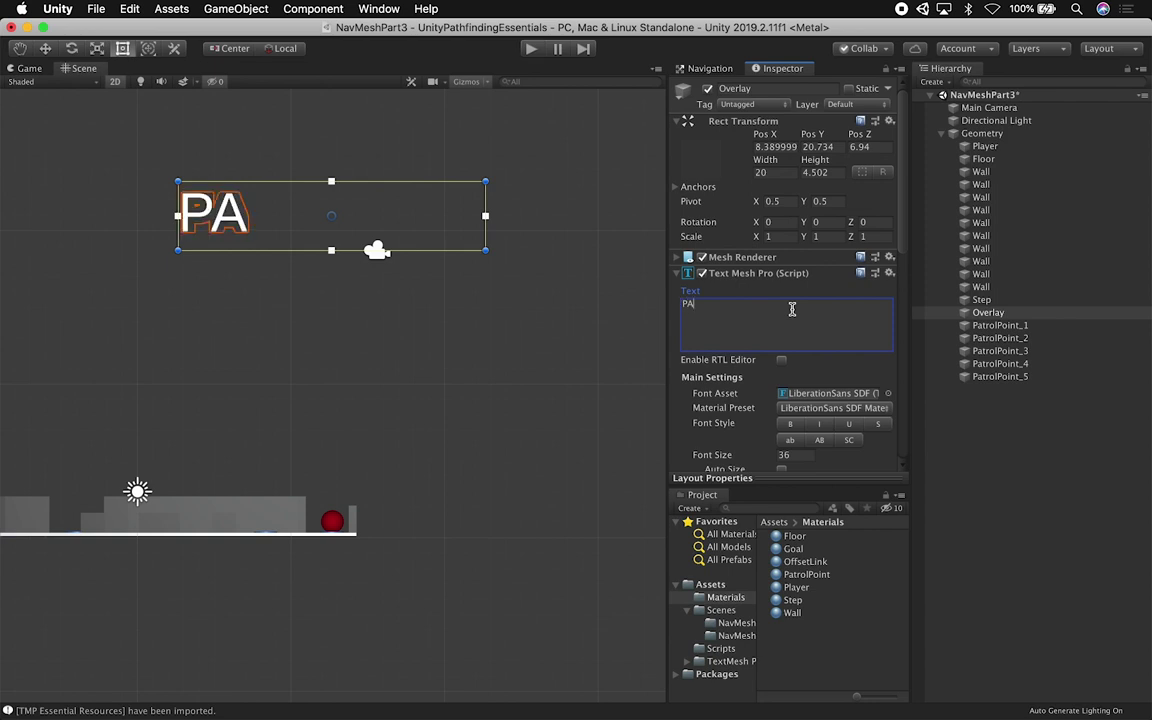
{"action": "type", "text": "TROL POINT 1"}
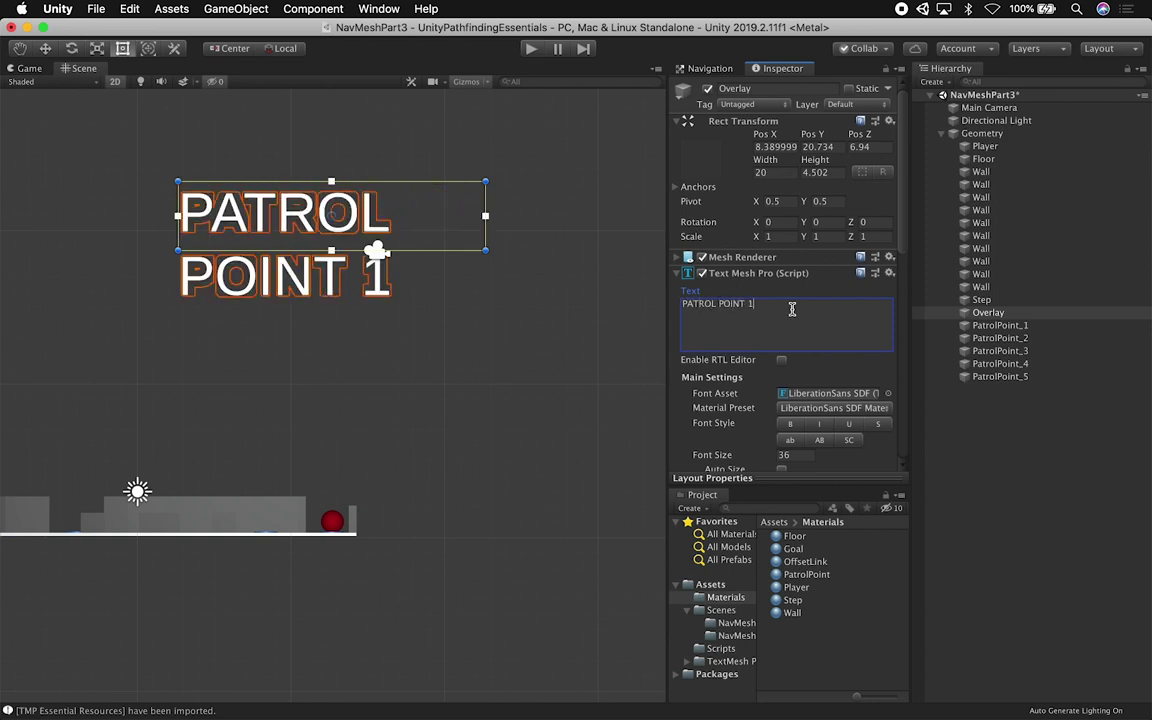
Reduce Overlay's font size to 7.28 and fit its box to about 6.25 by 1.07 around the single line
{"action": "left_click_drag", "start_coordinate": [487, 247], "coordinate": [623, 246]}
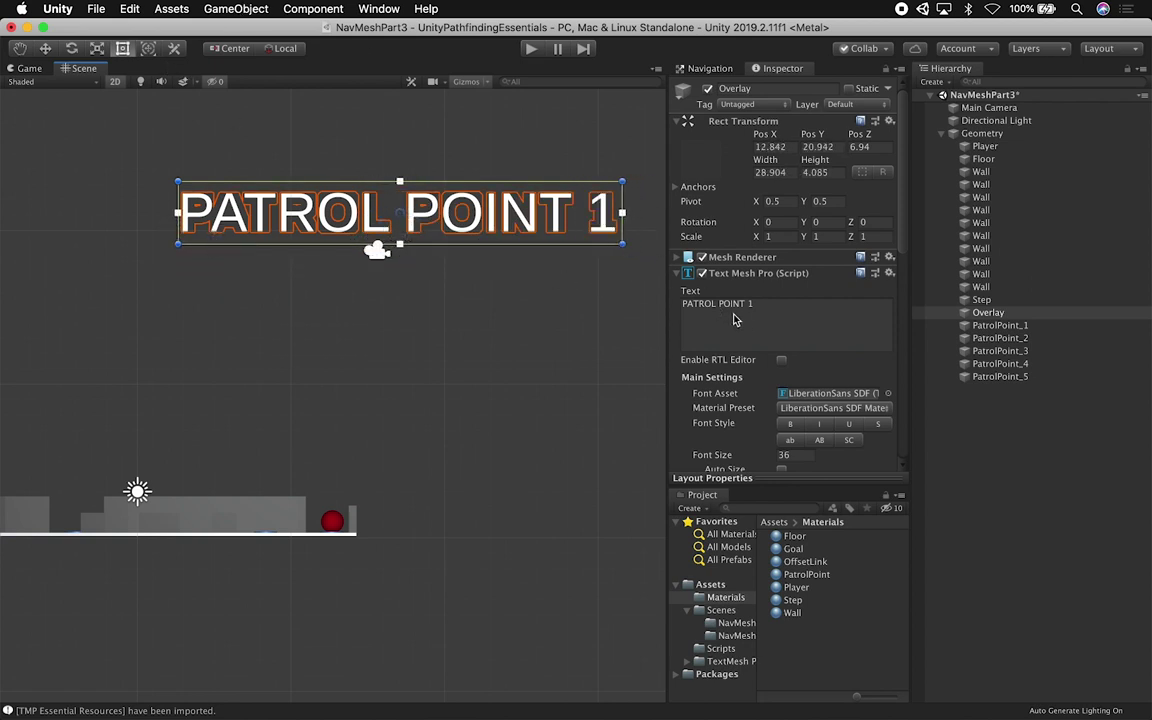
{"action": "left_click_drag", "start_coordinate": [712, 455], "coordinate": [466, 197]}
{"action": "left_click_drag", "start_coordinate": [617, 244], "coordinate": [271, 194]}
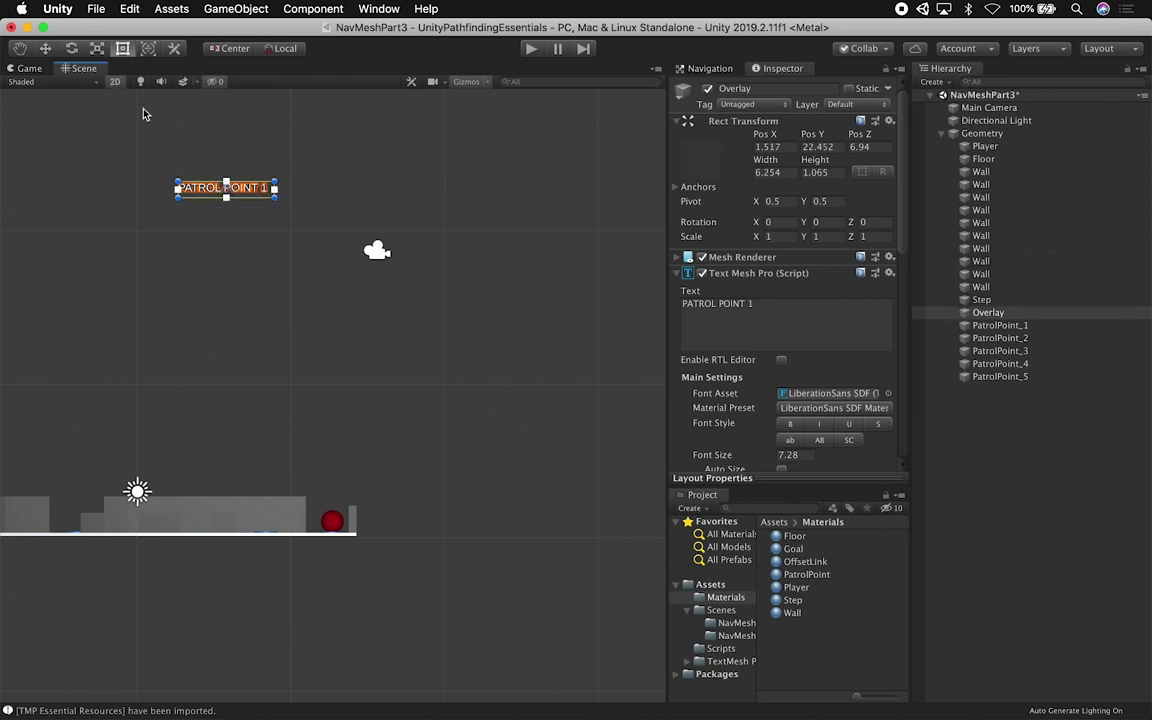
Return to the 3D view, lower Overlay to about Y 2.18 just above the maze floor, and enable scene lighting
{"action": "left_click", "coordinate": [116, 87]}
{"action": "key", "text": "w"}
{"action": "left_click_drag", "start_coordinate": [545, 173], "coordinate": [445, 329]}
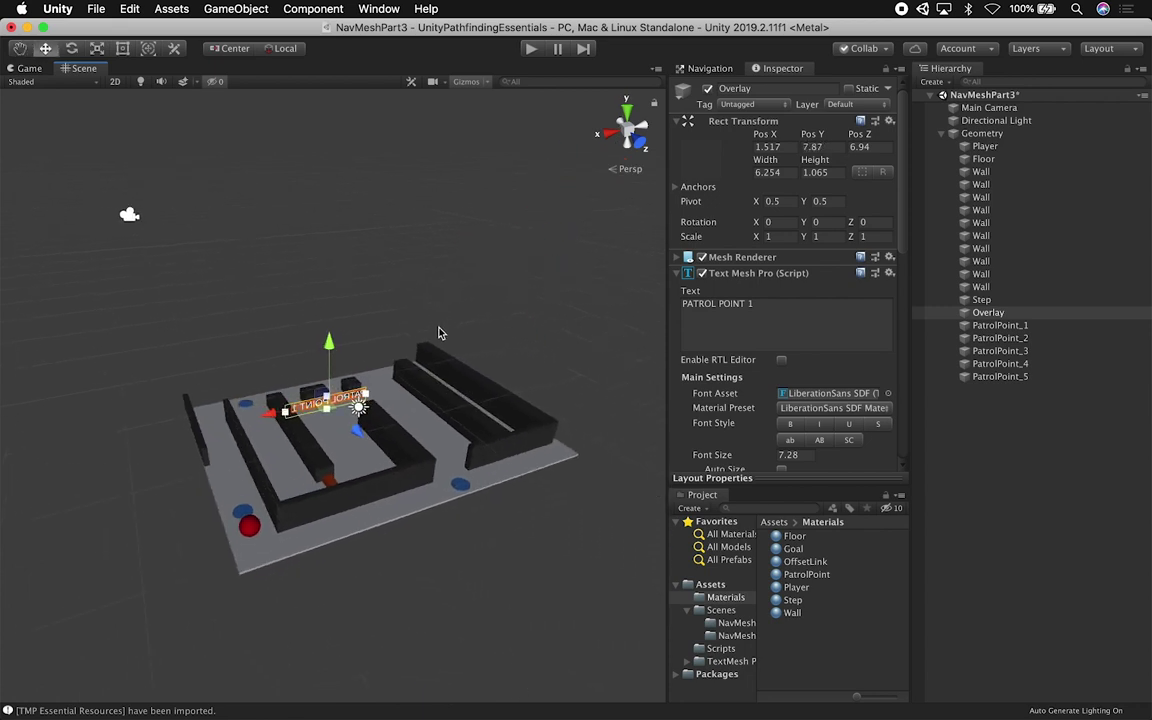
{"action": "left_click_drag", "start_coordinate": [414, 476], "coordinate": [471, 346], "text": "alt"}
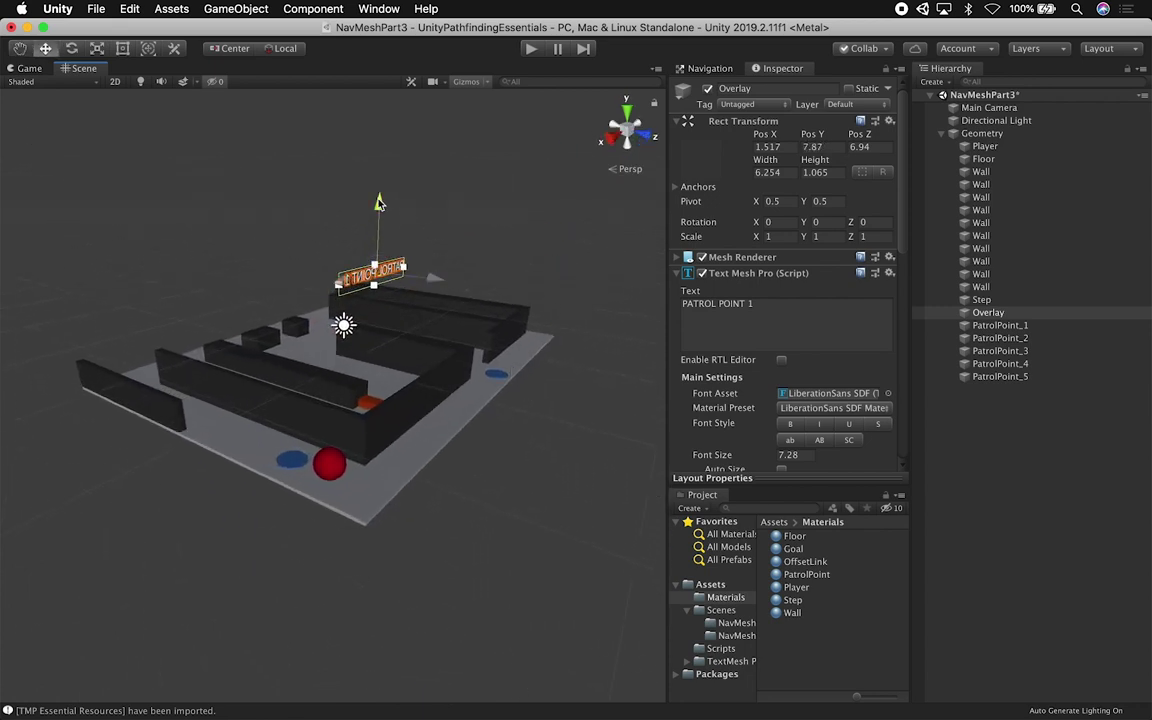
{"action": "left_click_drag", "start_coordinate": [372, 228], "coordinate": [366, 330]}
{"action": "key", "text": "e"}
{"action": "left_click", "coordinate": [140, 82]}
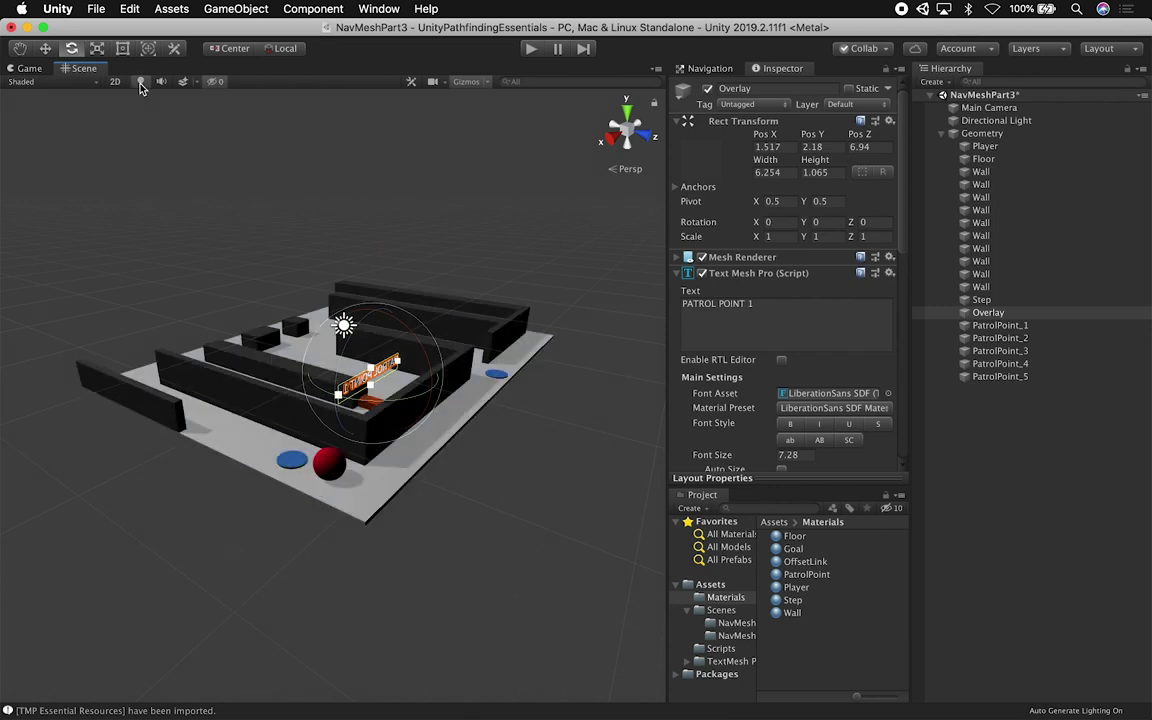
Rotate Overlay about the Y axis to about -128.1 and check its orientation in the Game view
{"action": "left_click_drag", "start_coordinate": [438, 380], "coordinate": [508, 378]}
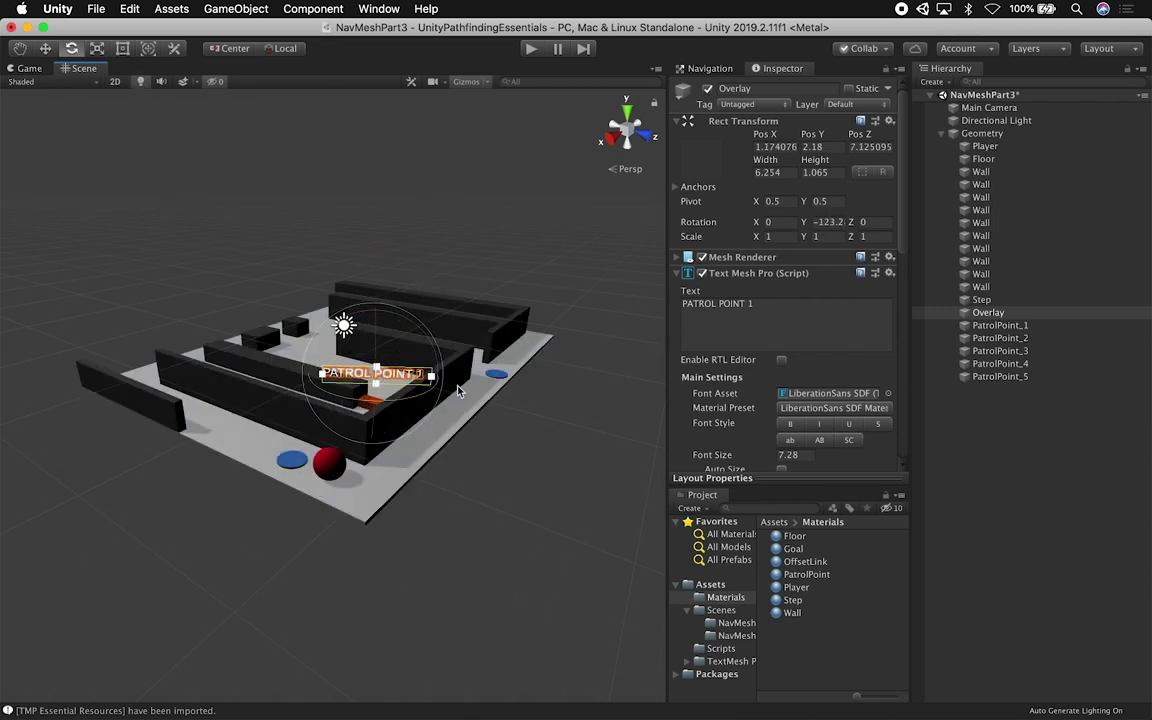
{"action": "key", "text": "super+z"}
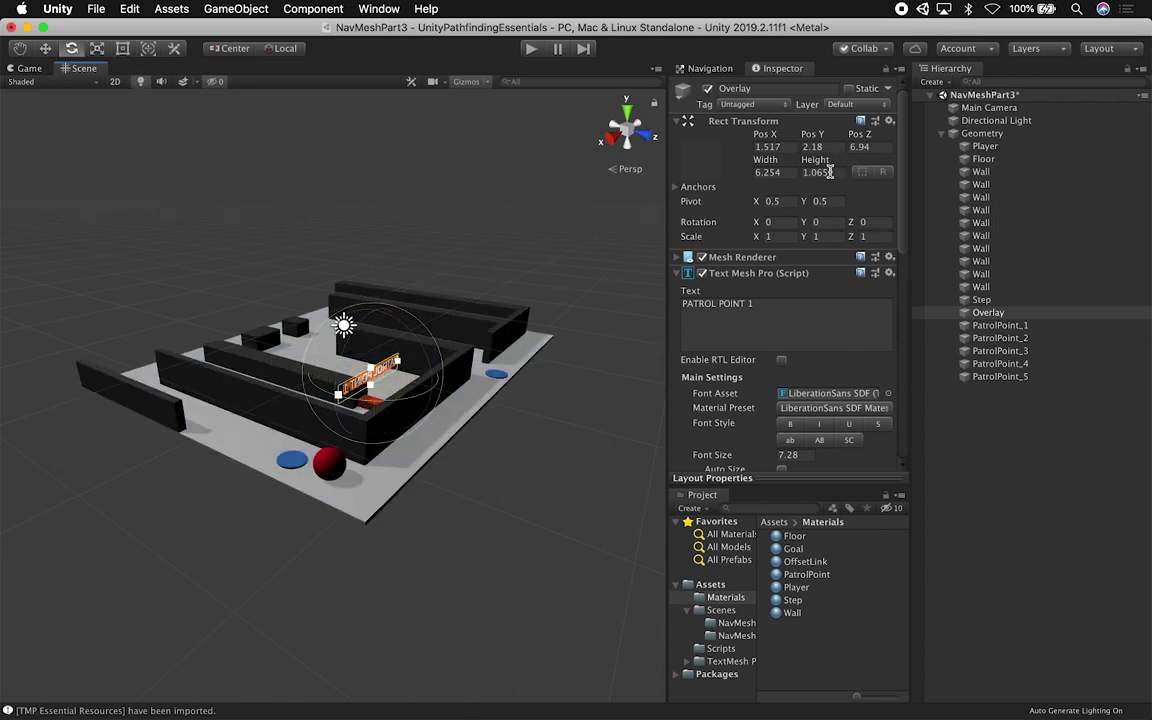
{"action": "key", "text": "w"}
{"action": "key", "text": "e"}
{"action": "left_click_drag", "start_coordinate": [360, 398], "coordinate": [607, 331]}
{"action": "left_click", "coordinate": [30, 69]}
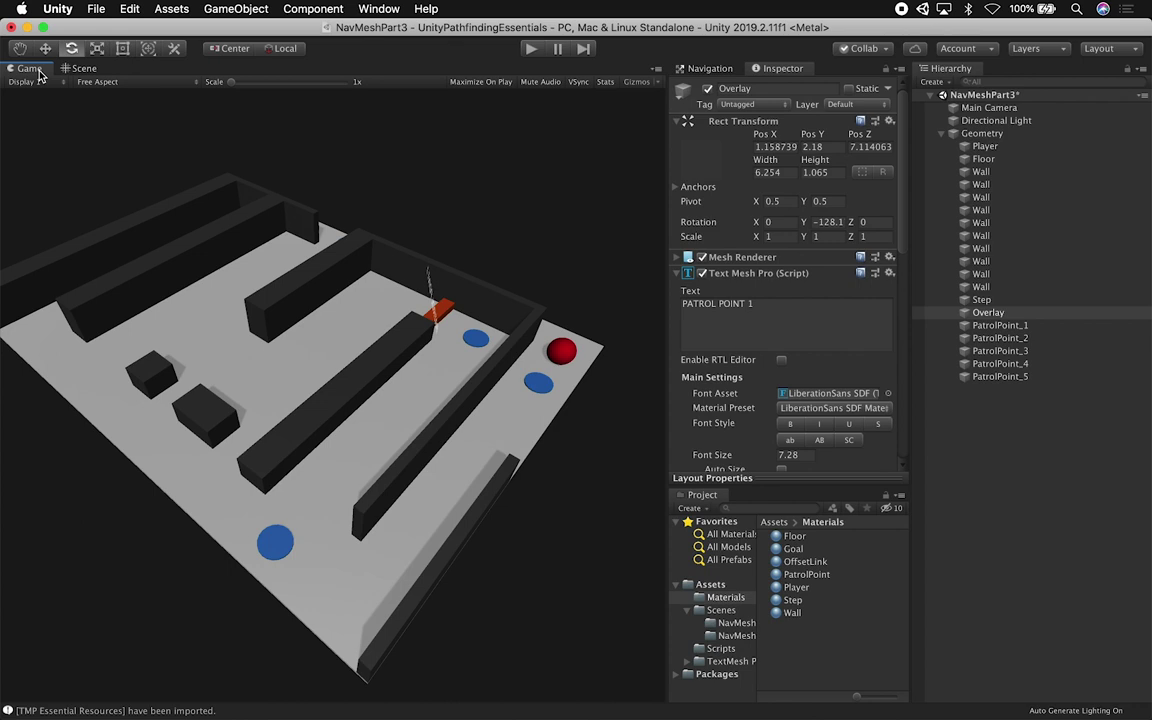